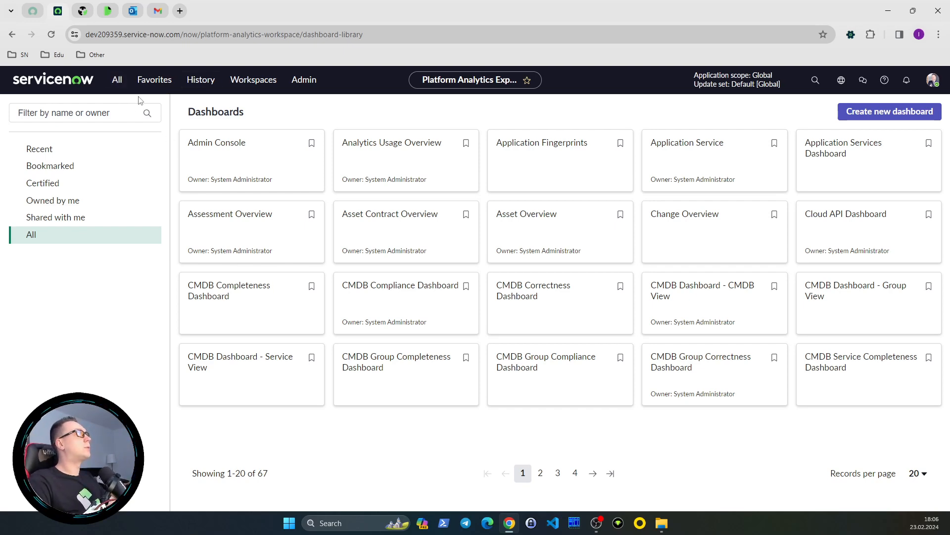
# - Find Workflow Studio under Process Automation in the ServiceNow navigator and open it
pyautogui.click(118, 83)
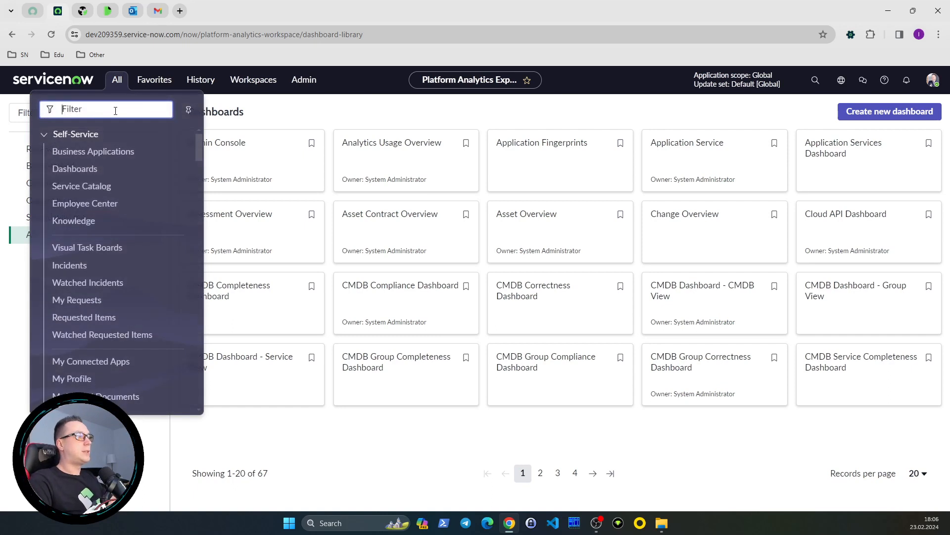
pyautogui.write('Work')
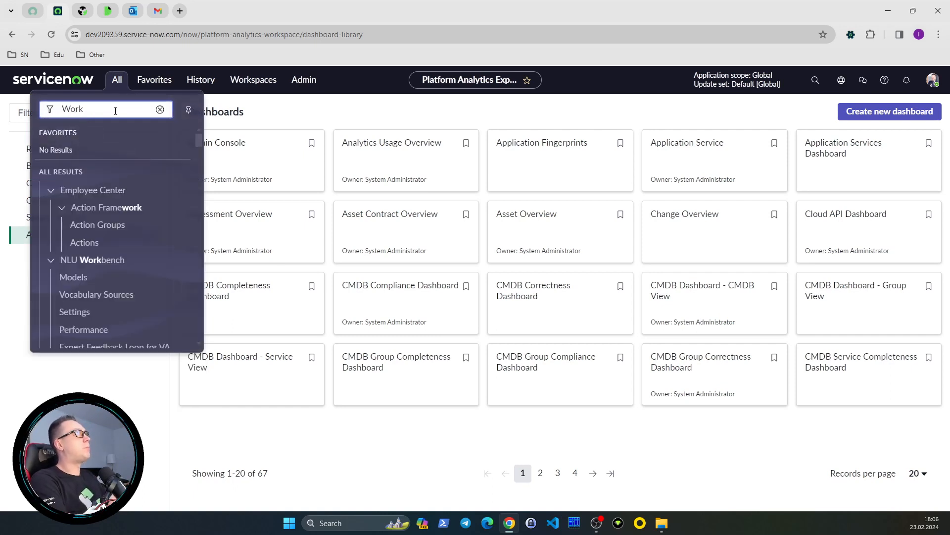
pyautogui.write('sp')
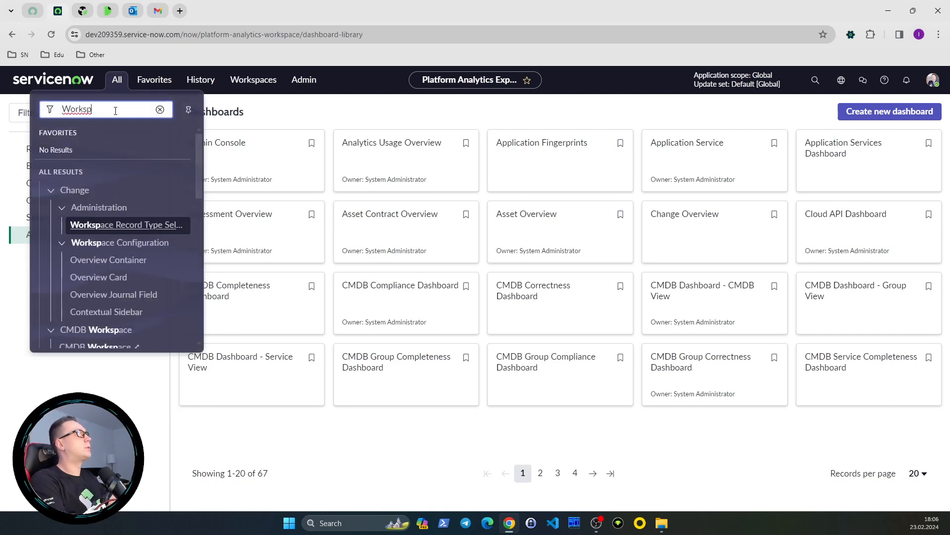
pyautogui.press('BackSpace')
pyautogui.press('BackSpace')
pyautogui.write('flow studio')
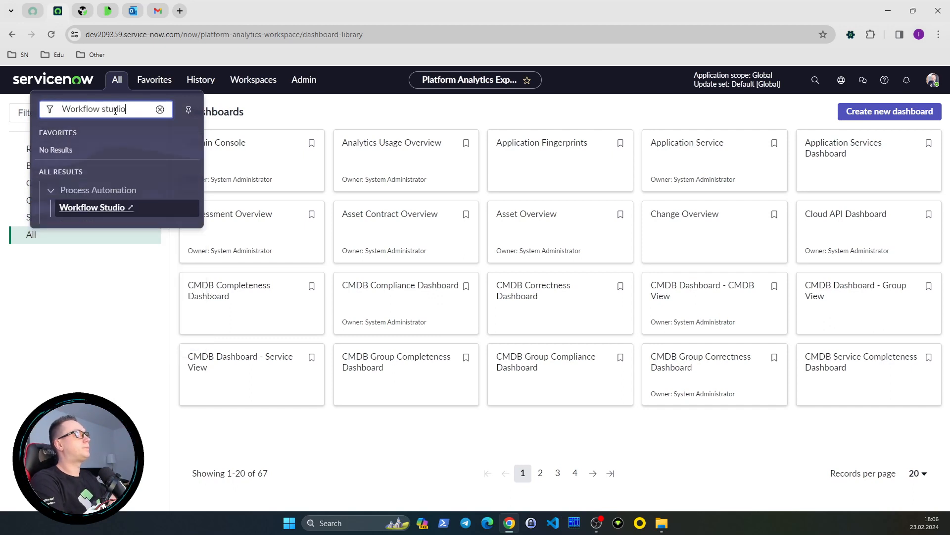
pyautogui.click(102, 208)
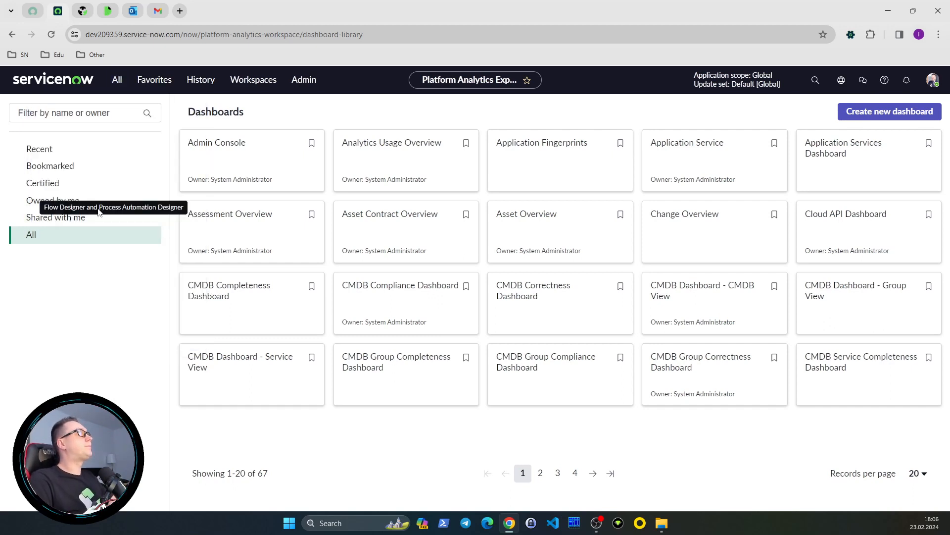
pyautogui.click(117, 79)
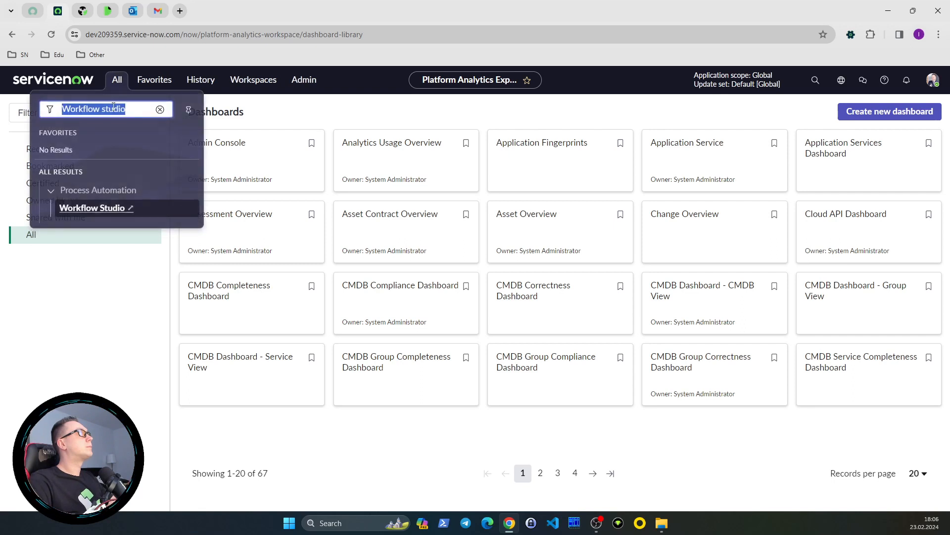
pyautogui.click(122, 210)
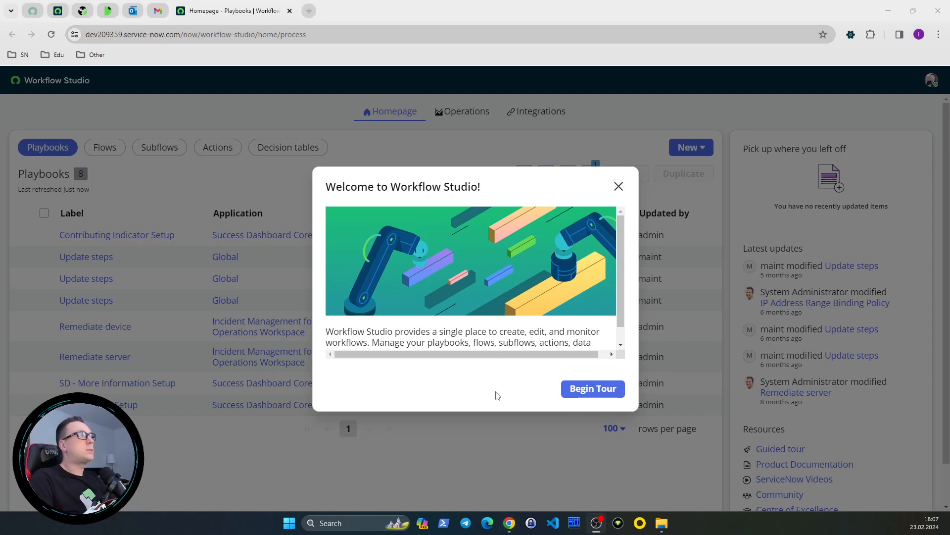
# - Close the Workflow Studio welcome tour and stop all tours on this page from launching automatically
pyautogui.click(590, 390)
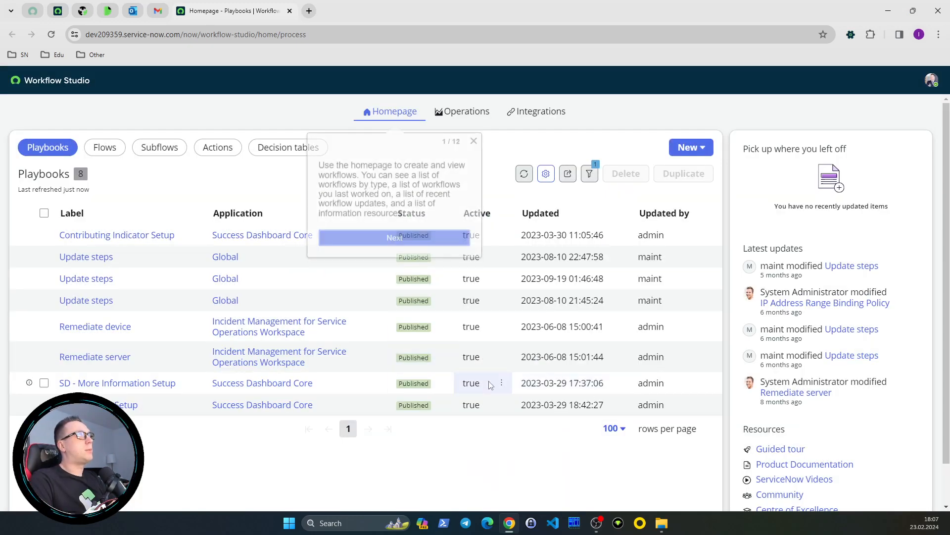
pyautogui.click(474, 137)
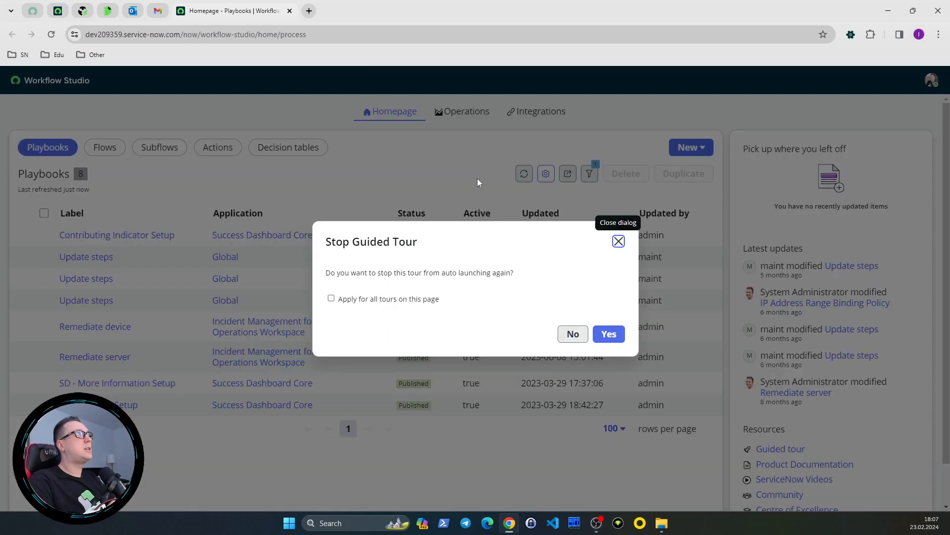
pyautogui.click(331, 298)
pyautogui.click(612, 336)
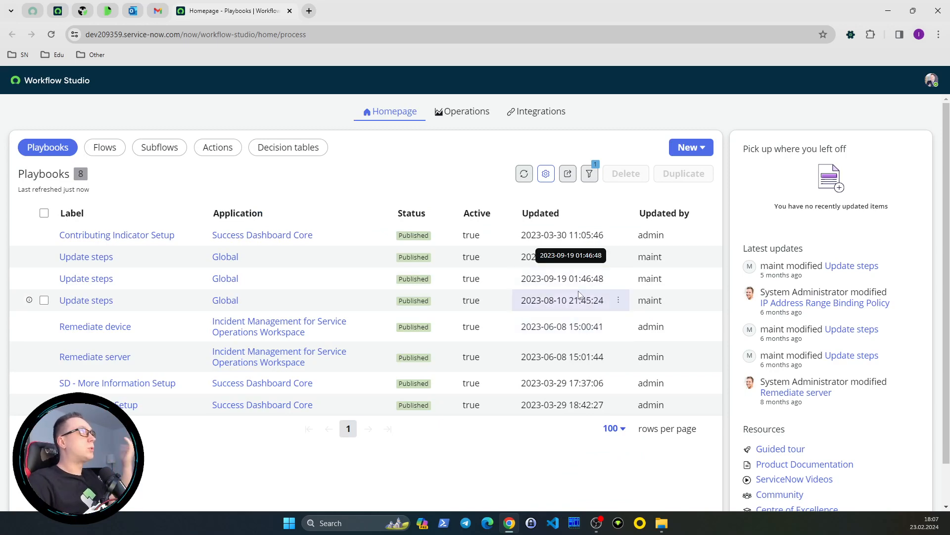
# - Start a new flow from the Flows list and name it "xlva - Create Request From and Inbound Email"
pyautogui.click(104, 148)
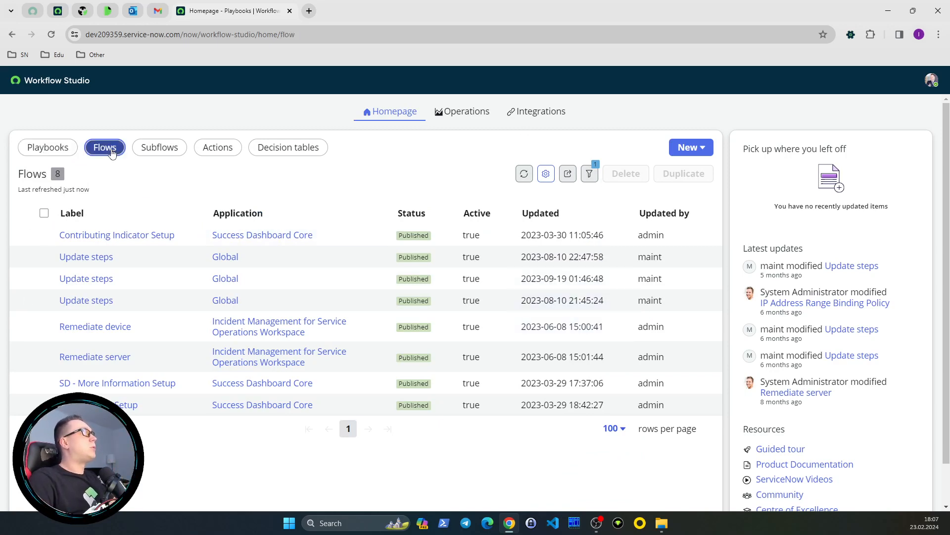
pyautogui.click(690, 148)
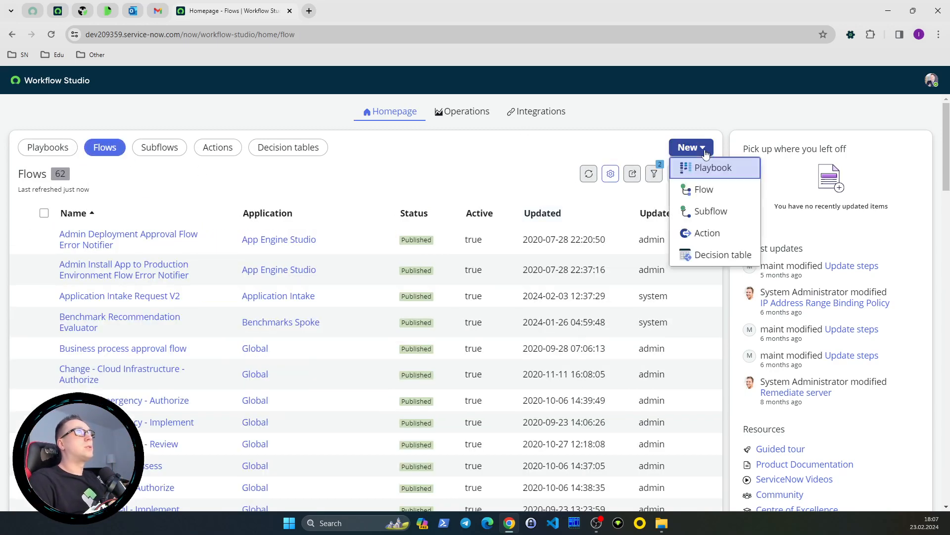
pyautogui.click(729, 195)
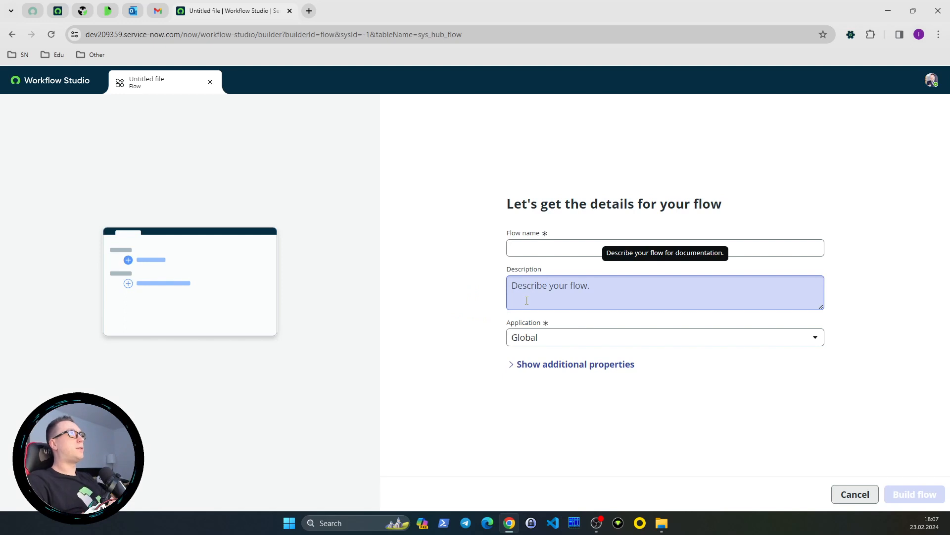
pyautogui.click(548, 249)
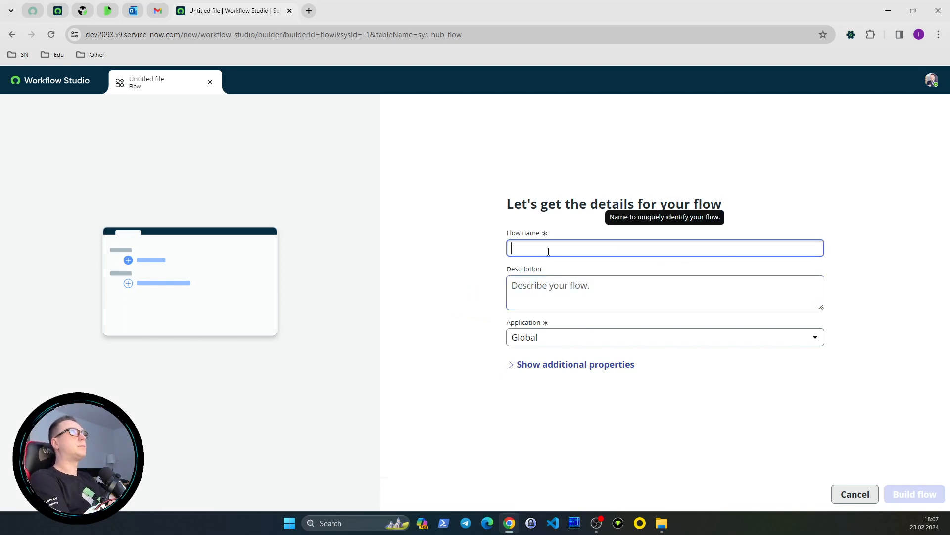
pyautogui.write('xlva - C')
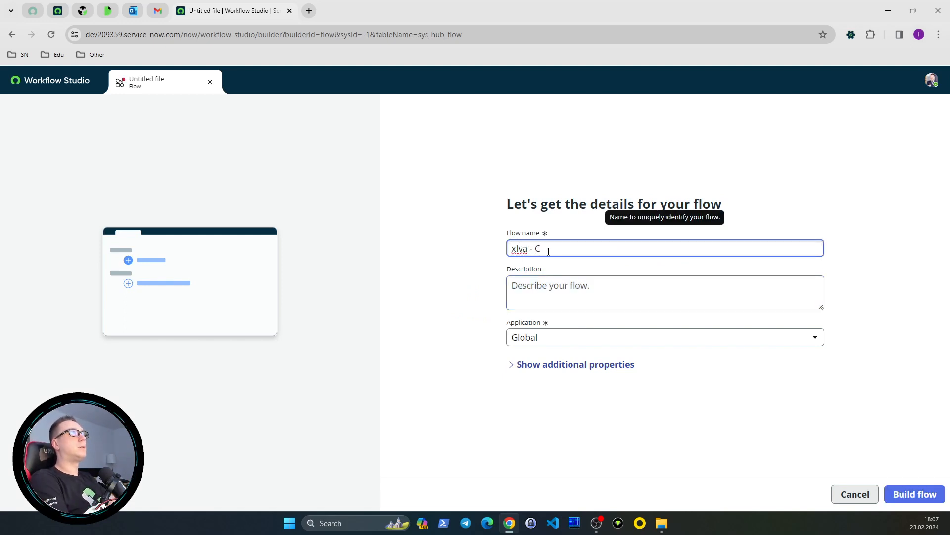
pyautogui.write('reate Request F')
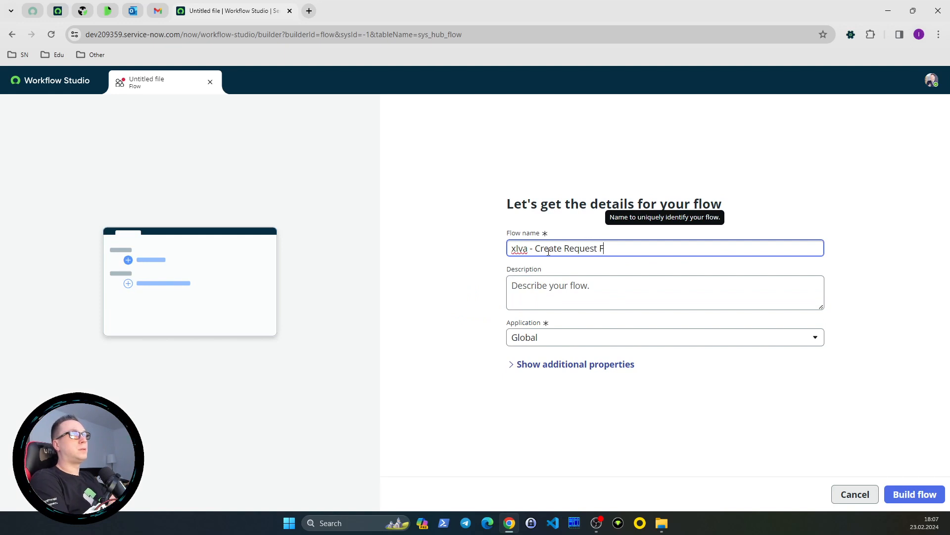
pyautogui.write('rom and ')
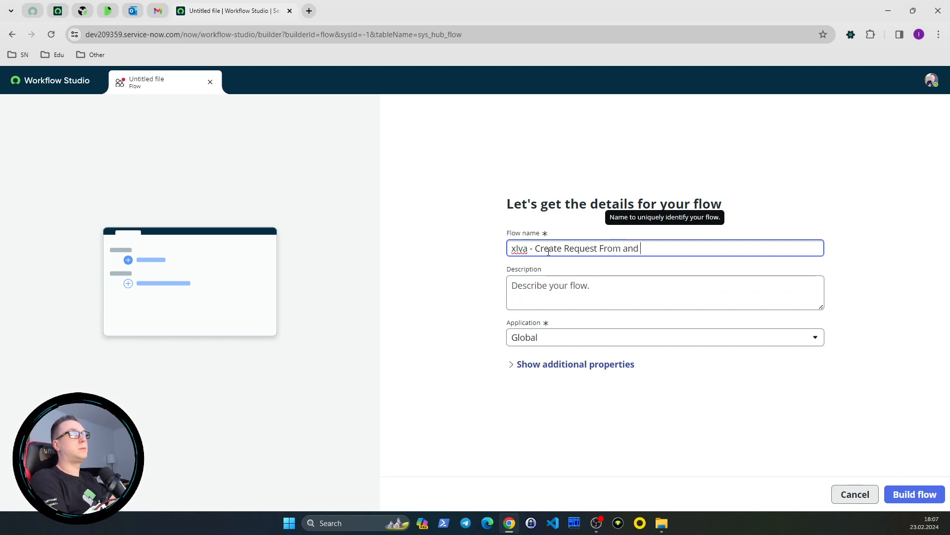
pyautogui.write('Inbound Email')
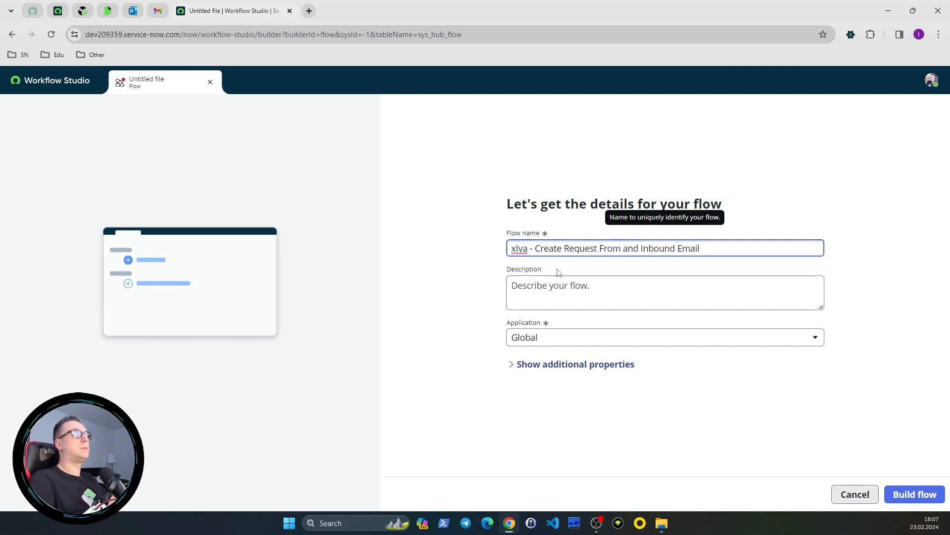
# - Show the flow's additional properties and set it to run as System user
pyautogui.click(597, 364)
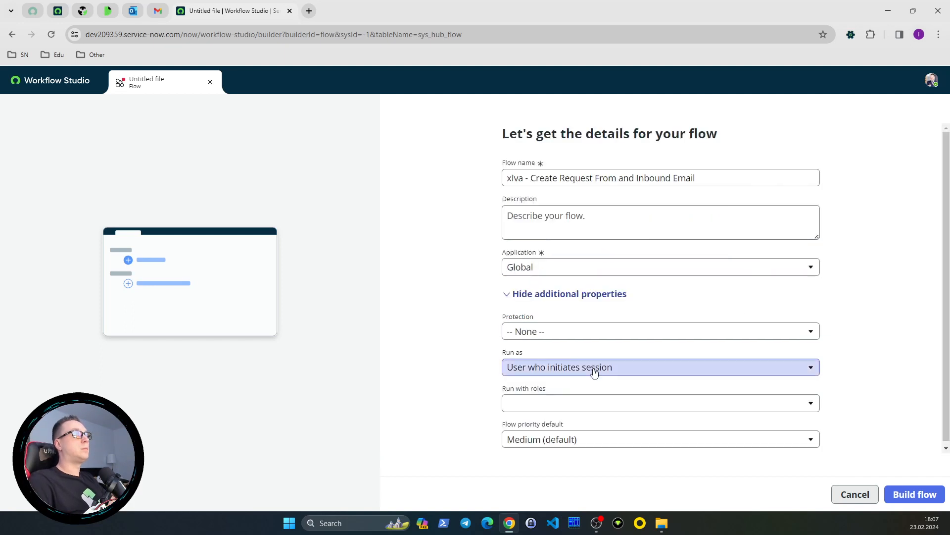
pyautogui.click(556, 340)
pyautogui.click(476, 340)
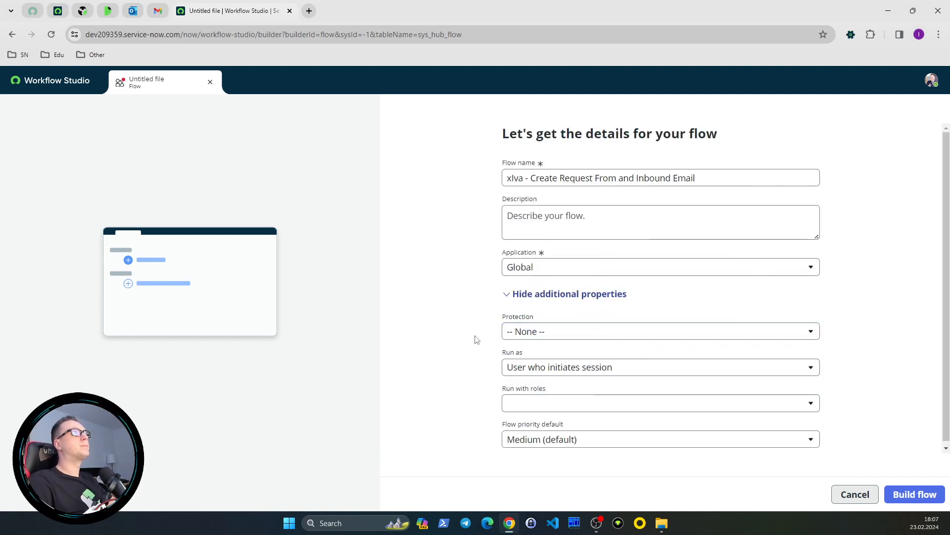
pyautogui.click(532, 366)
pyautogui.click(528, 401)
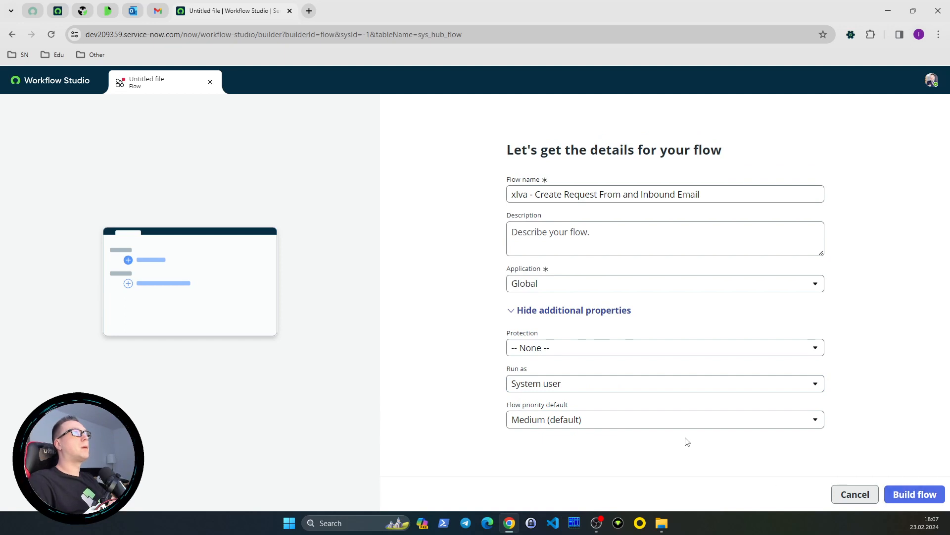
# - Review the new flow's name, description, application, protection and Run as settings without altering them
pyautogui.moveTo(711, 195); pyautogui.dragTo(420, 210)
pyautogui.click(641, 241)
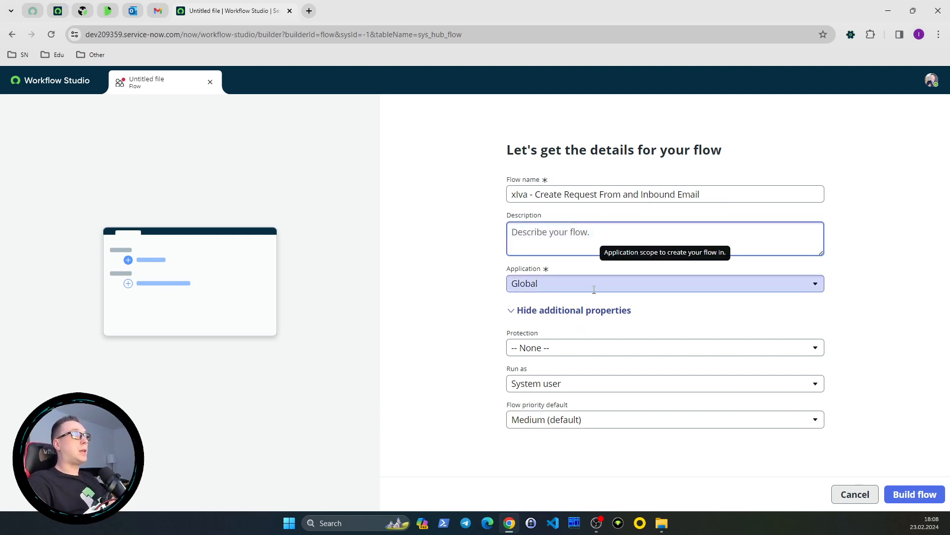
pyautogui.click(431, 282)
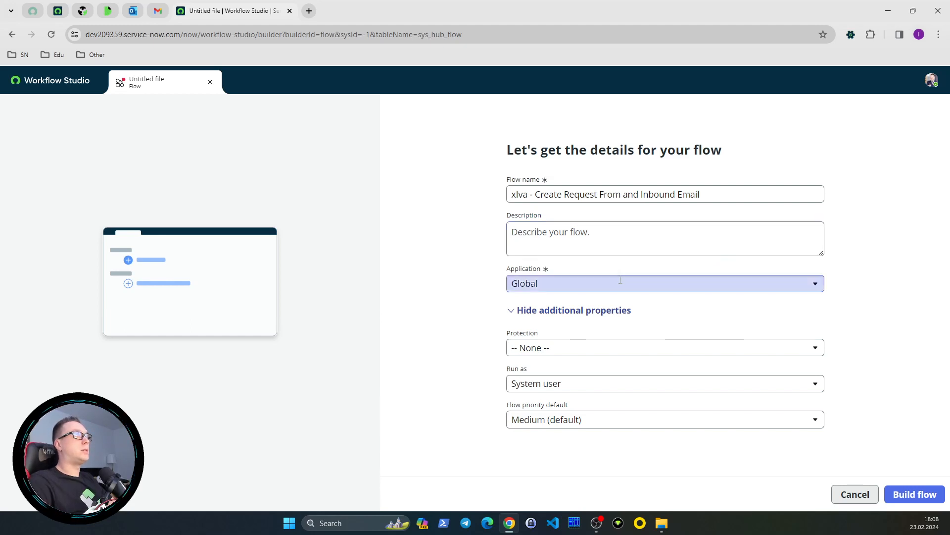
pyautogui.click(548, 353)
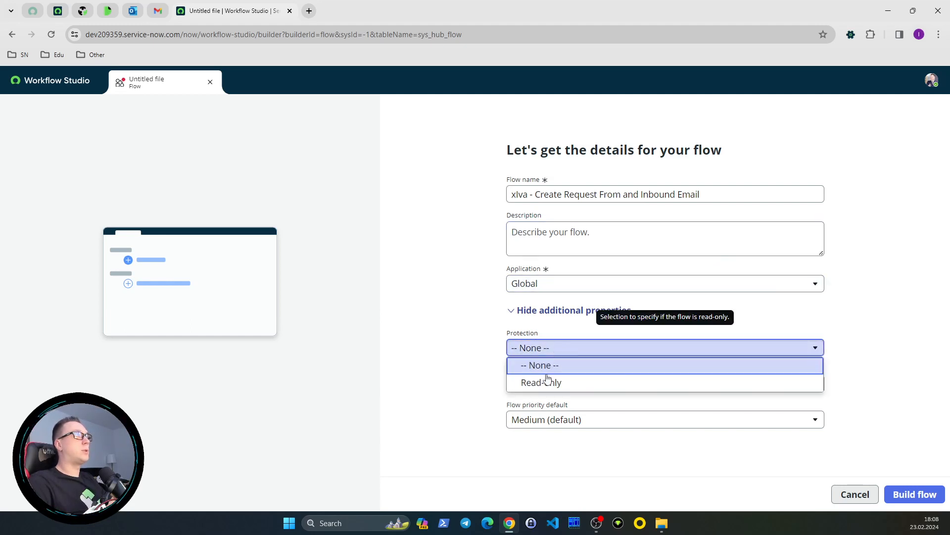
pyautogui.click(480, 324)
pyautogui.click(551, 387)
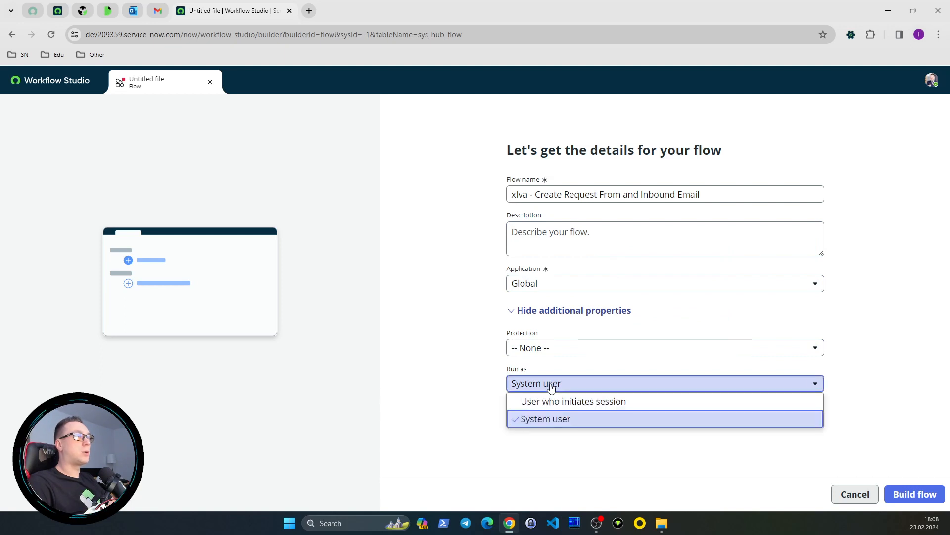
pyautogui.click(461, 346)
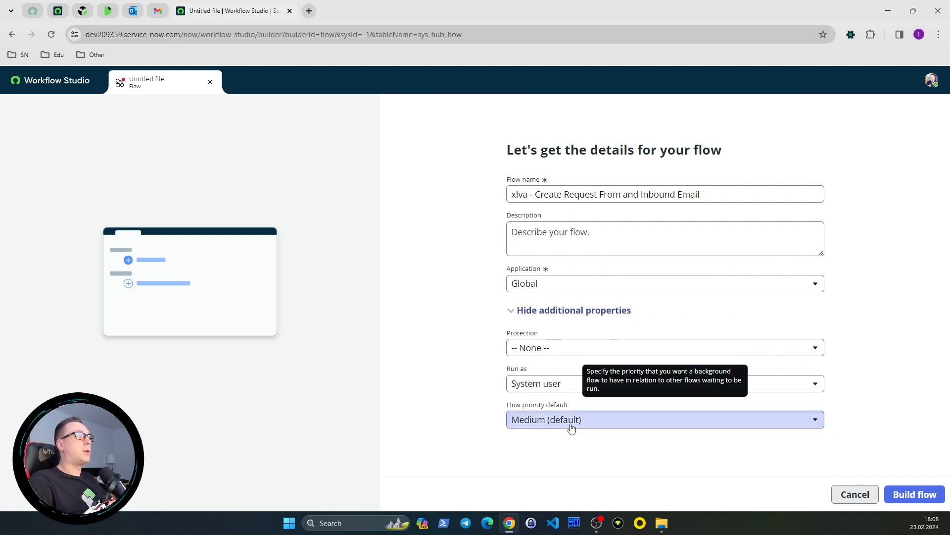
# - Choose Medium (default) as the flow's default priority and build the flow
pyautogui.click(556, 424)
pyautogui.click(571, 456)
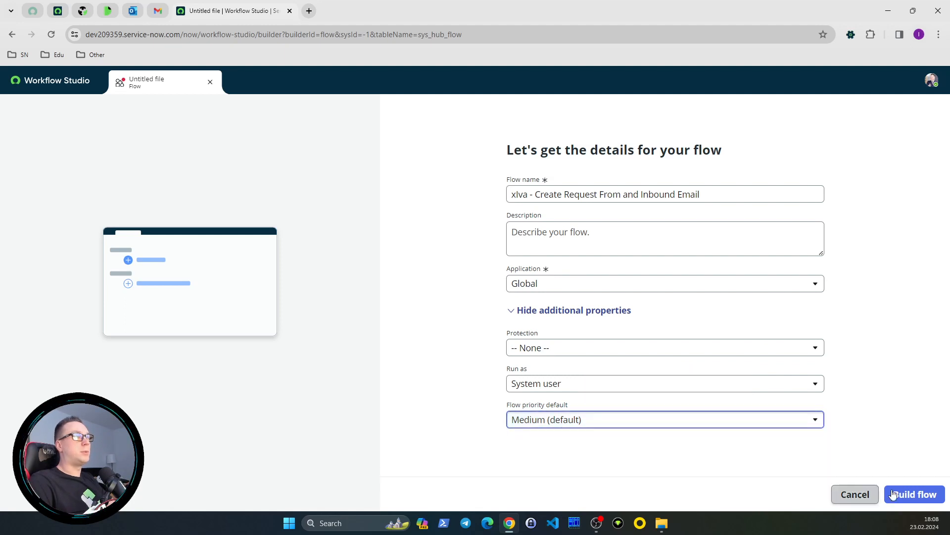
pyautogui.click(912, 494)
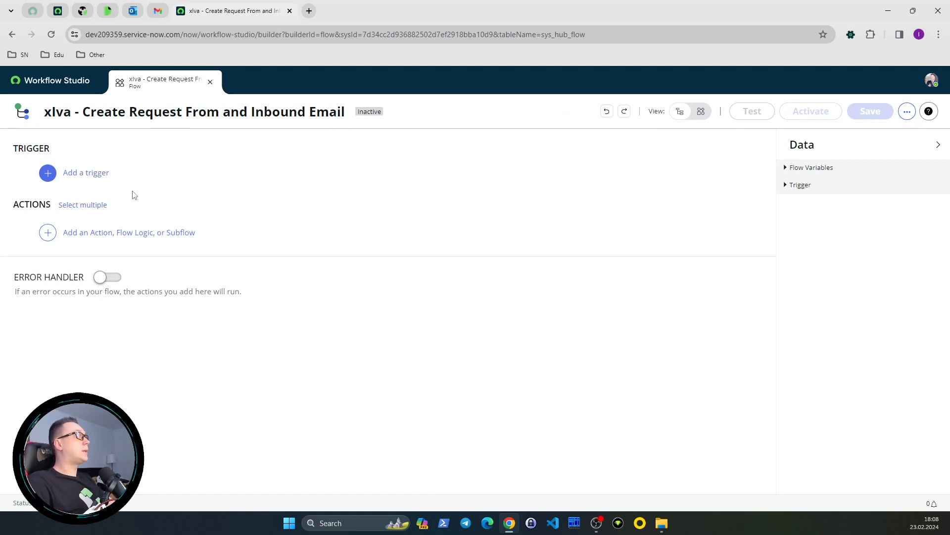
# - Add an Inbound Email trigger from the Application category to the flow
pyautogui.click(109, 174)
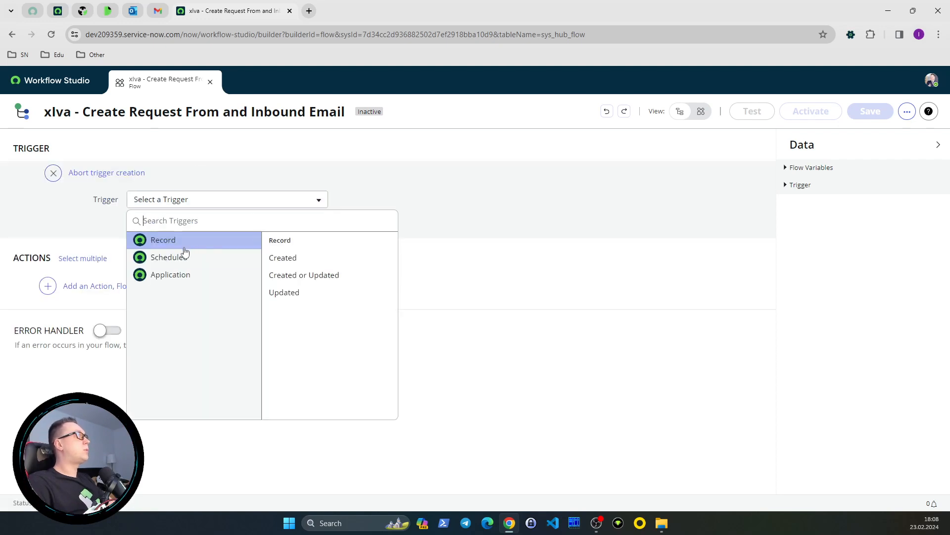
pyautogui.click(173, 277)
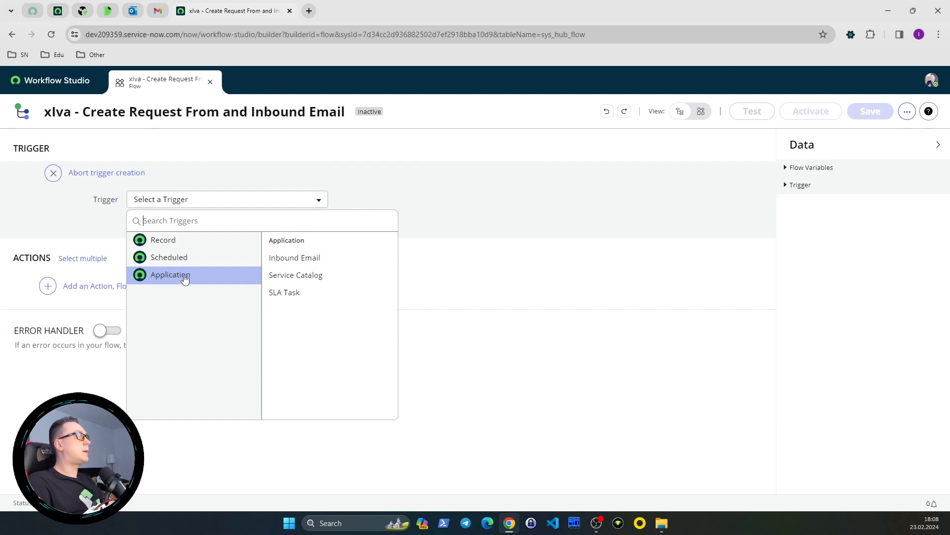
pyautogui.click(288, 259)
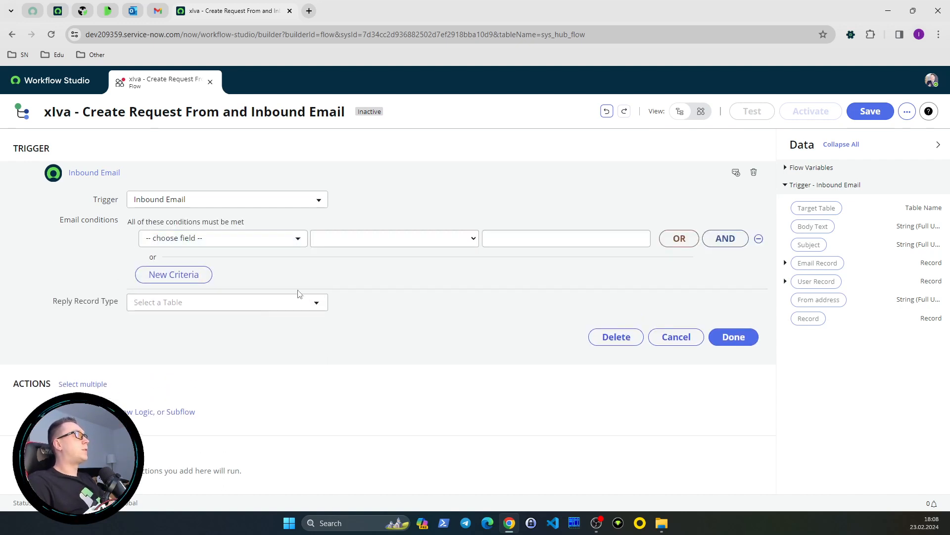
# - Examine the email fields available for the Inbound Email trigger's first condition
pyautogui.tripleClick(66, 223)
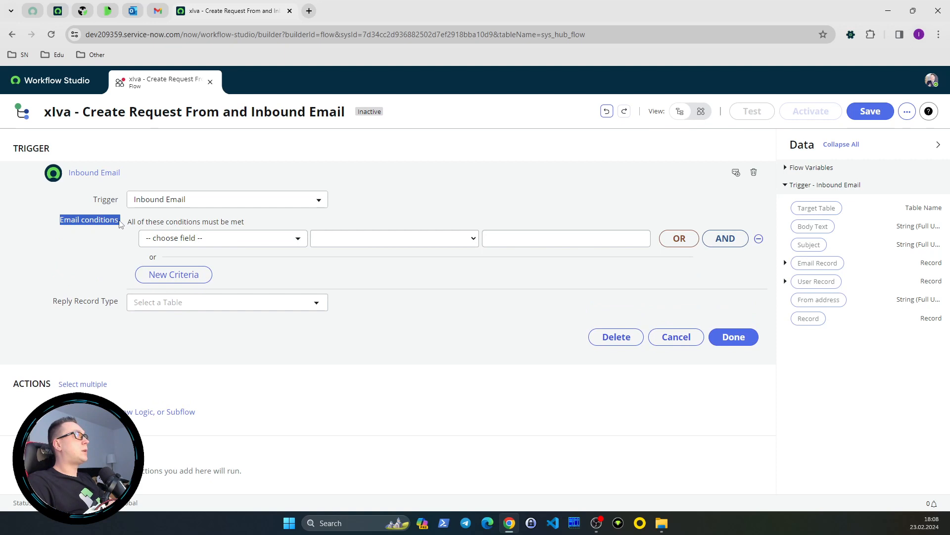
pyautogui.click(441, 291)
pyautogui.click(248, 239)
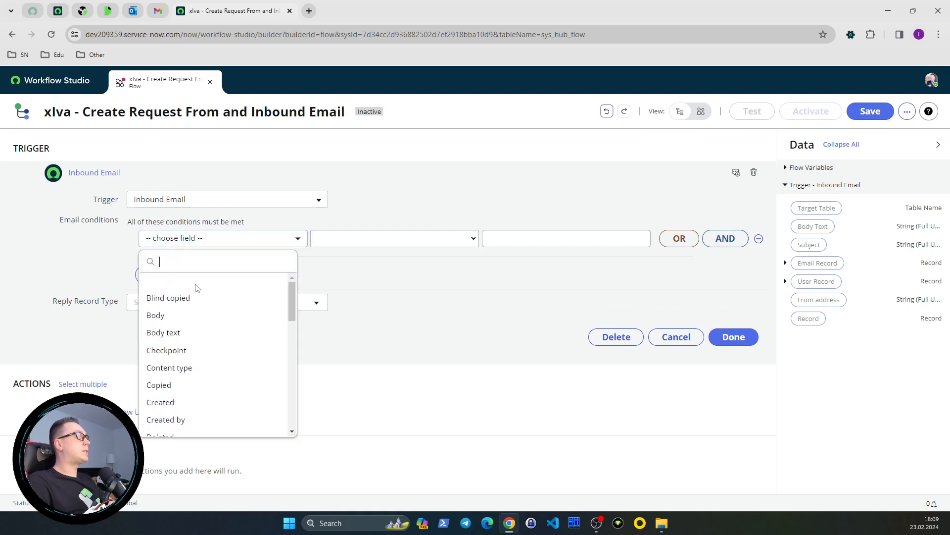
pyautogui.scroll(-5, 197, 292)
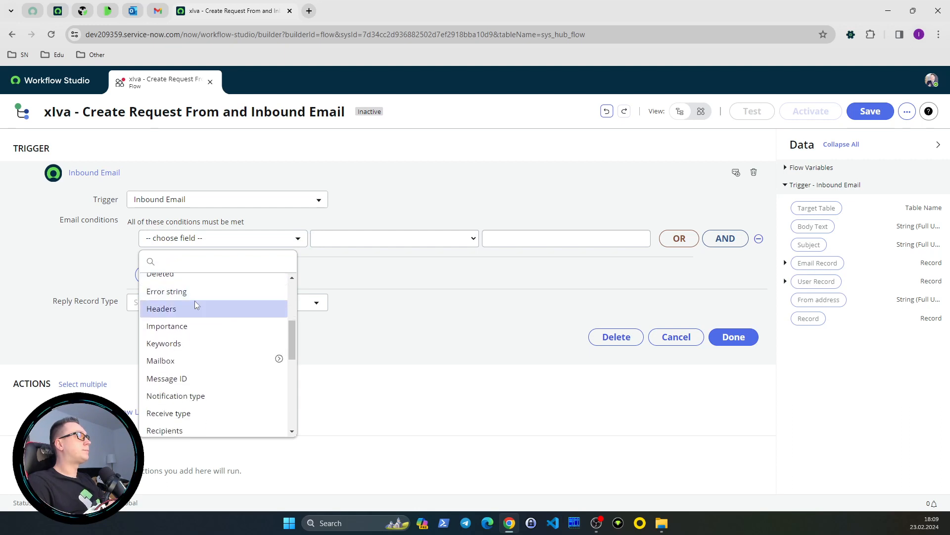
pyautogui.scroll(-2, 195, 301)
pyautogui.scroll(-2, 204, 320)
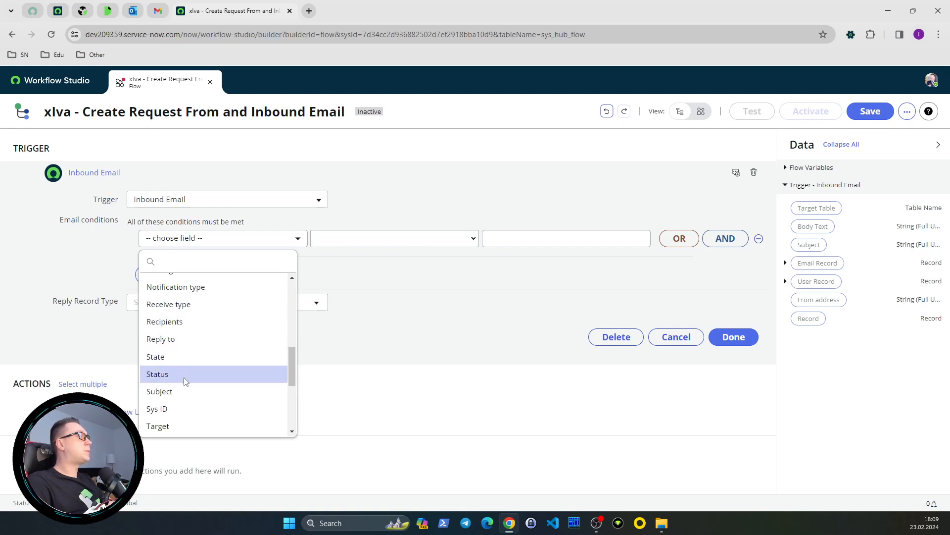
pyautogui.scroll(-2, 184, 380)
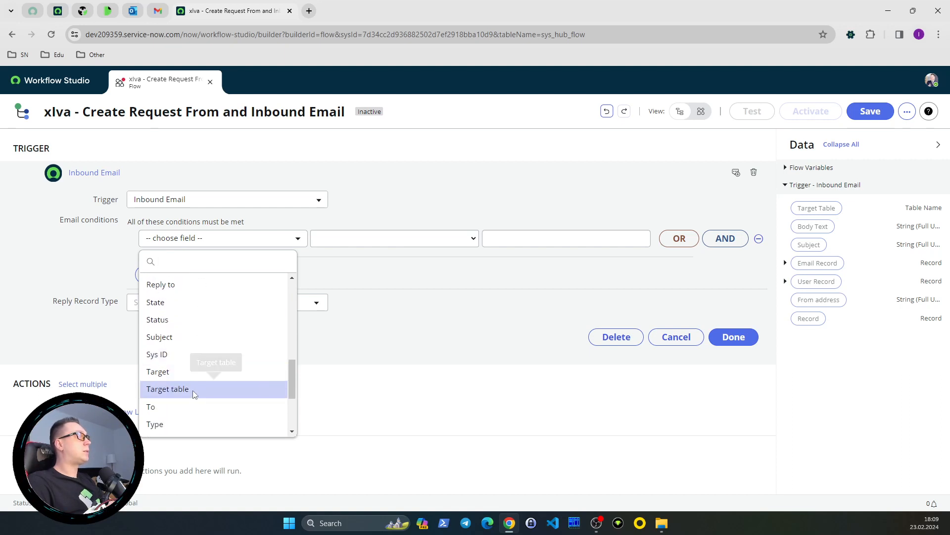
pyautogui.scroll(-2, 193, 393)
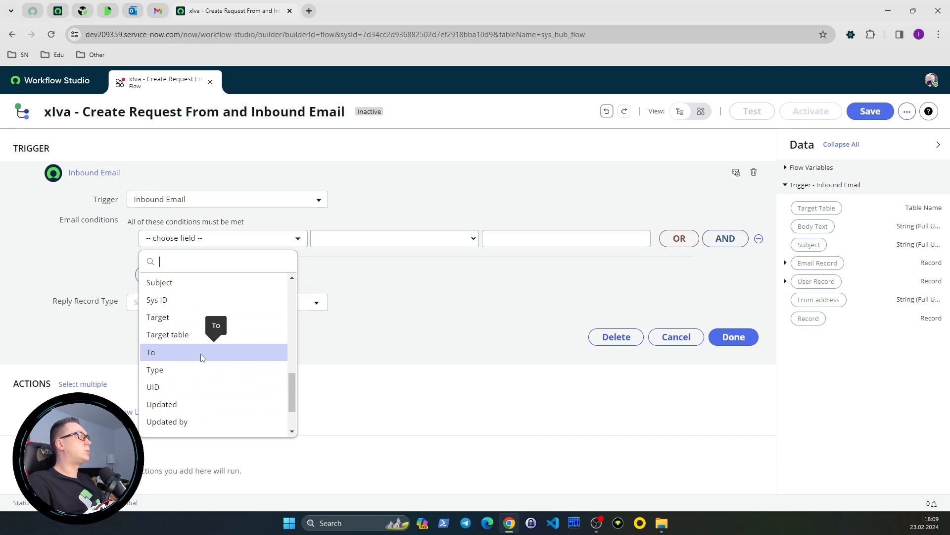
pyautogui.scroll(-2, 200, 354)
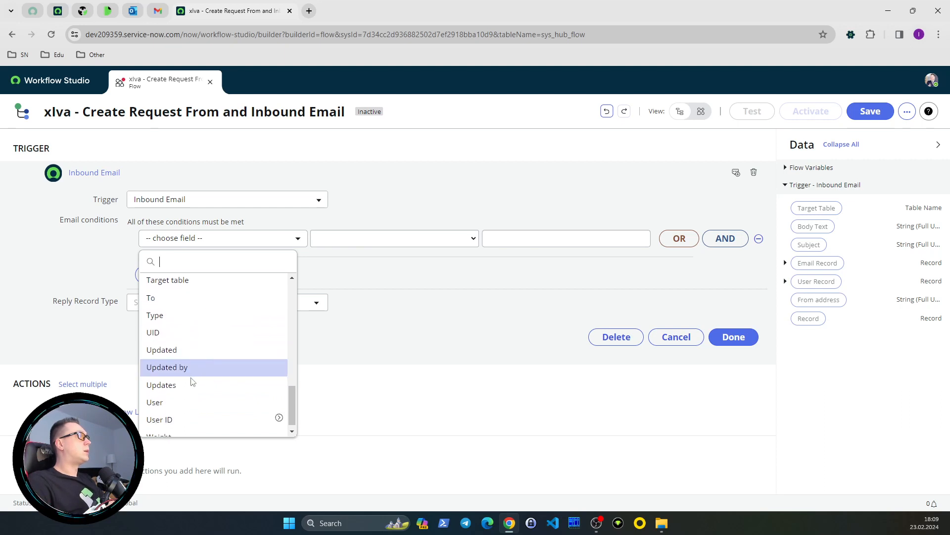
pyautogui.scroll(-1, 186, 396)
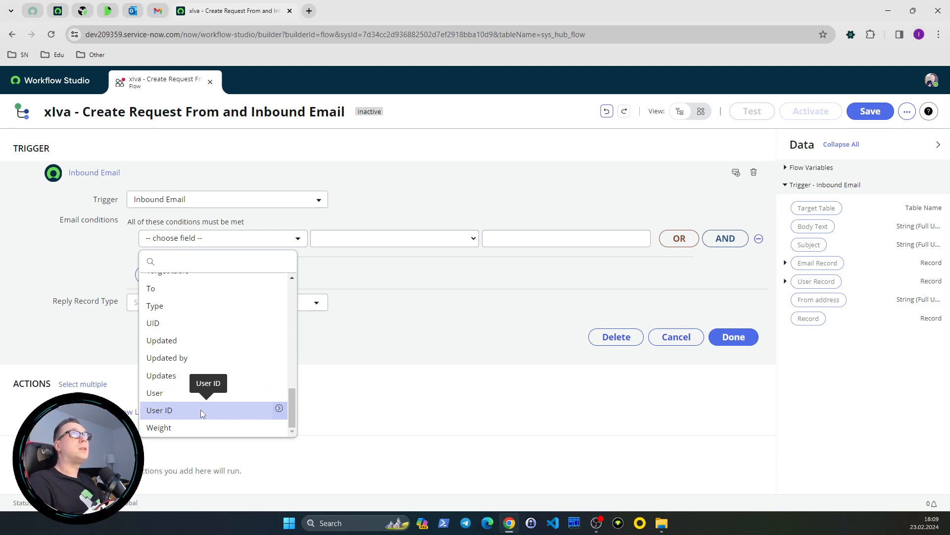
# - Look through the related fields under User ID, but choose User as the email condition's field
pyautogui.click(278, 408)
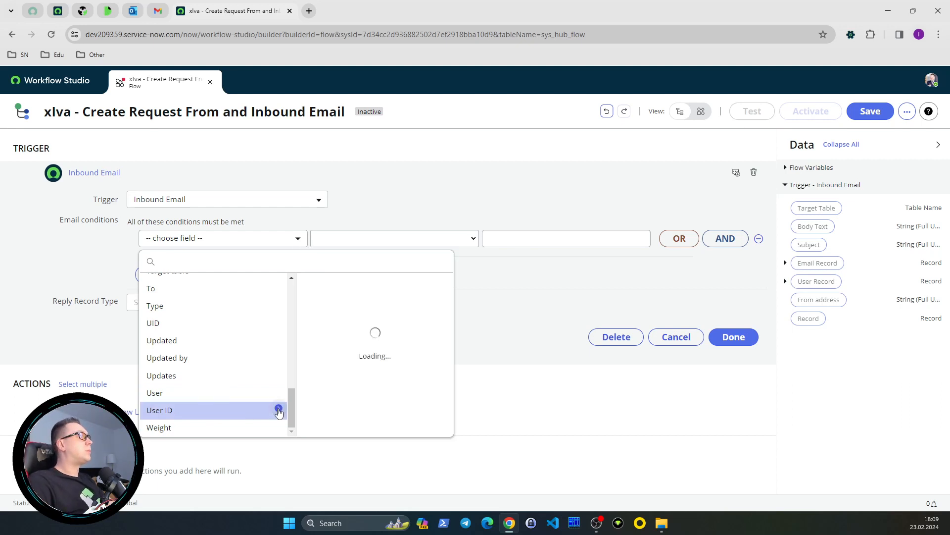
pyautogui.scroll(-10, 352, 392)
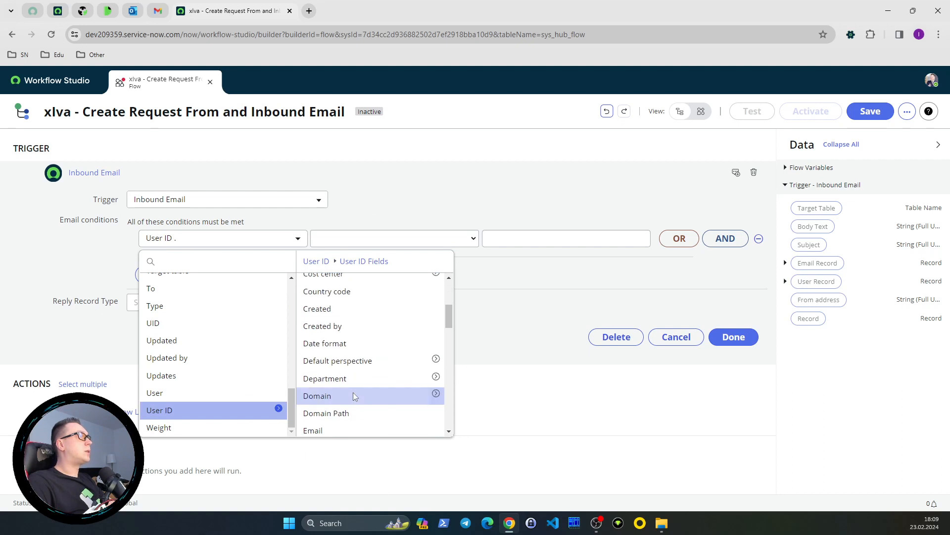
pyautogui.scroll(-5, 352, 392)
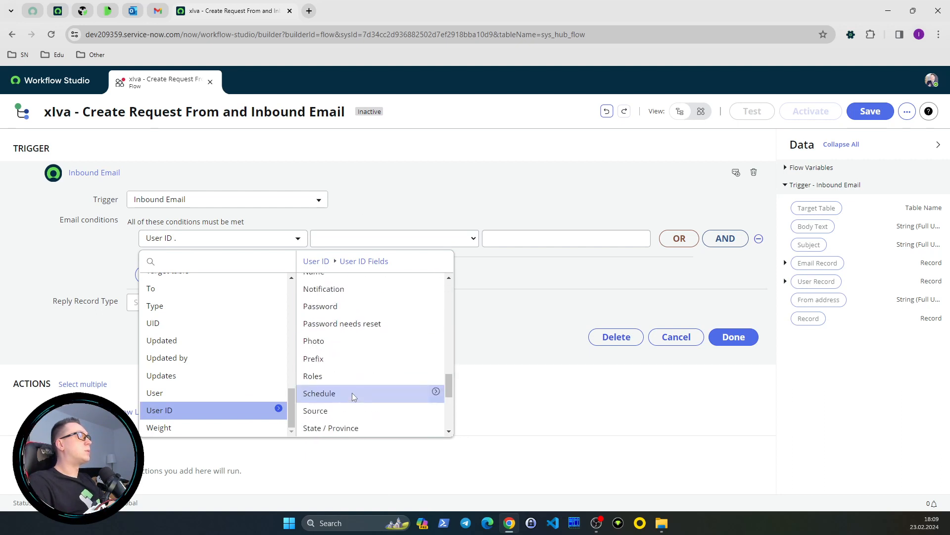
pyautogui.scroll(3, 185, 412)
pyautogui.scroll(-2, 185, 412)
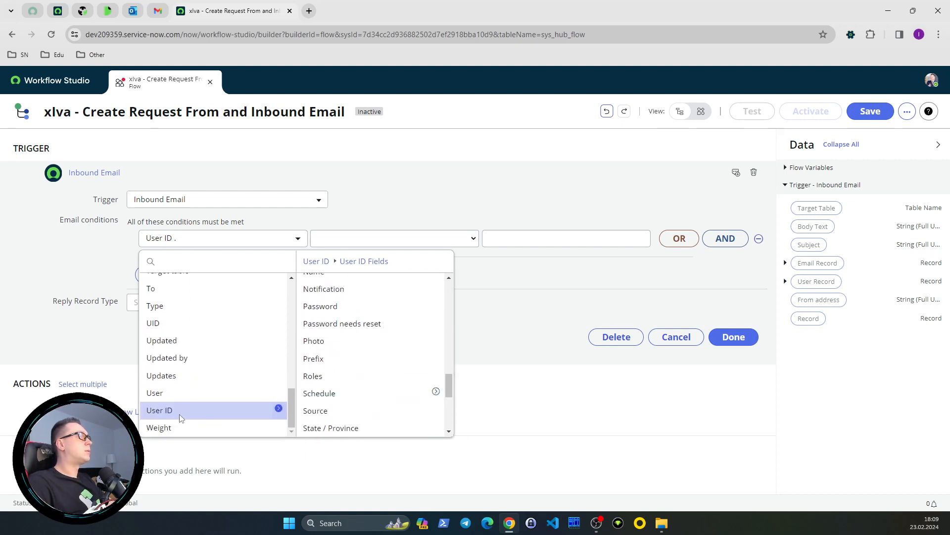
pyautogui.click(180, 394)
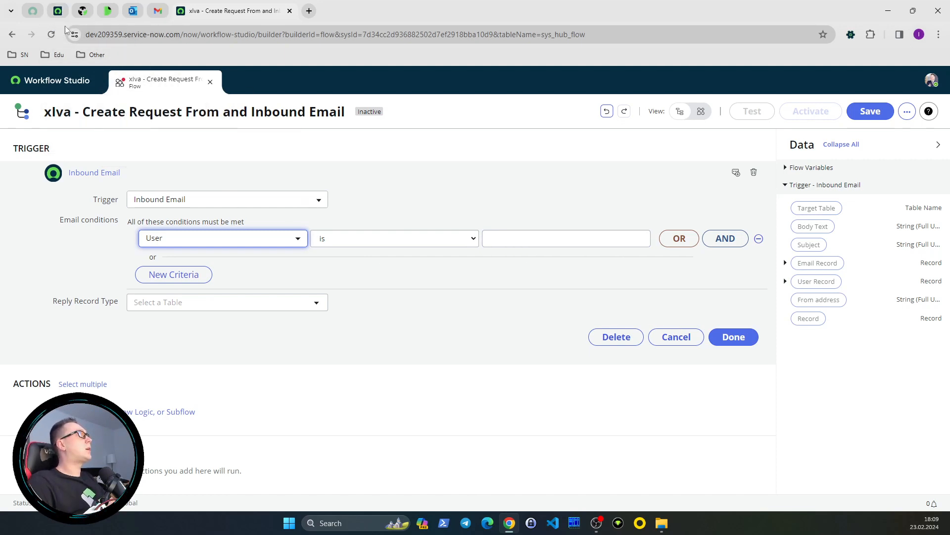
# - Open the user table's record list from the platform navigator with sys_user.list
pyautogui.click(82, 12)
pyautogui.click(117, 79)
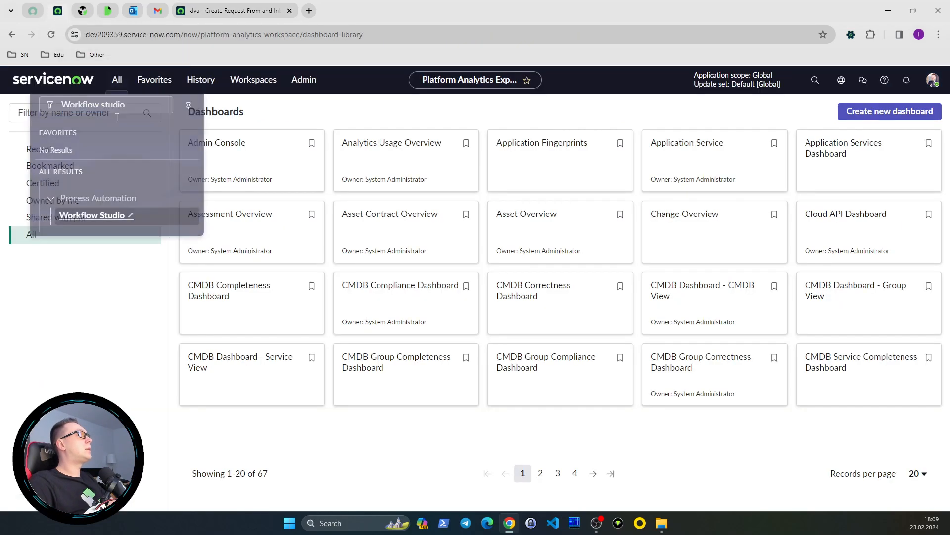
pyautogui.write('sys_user.')
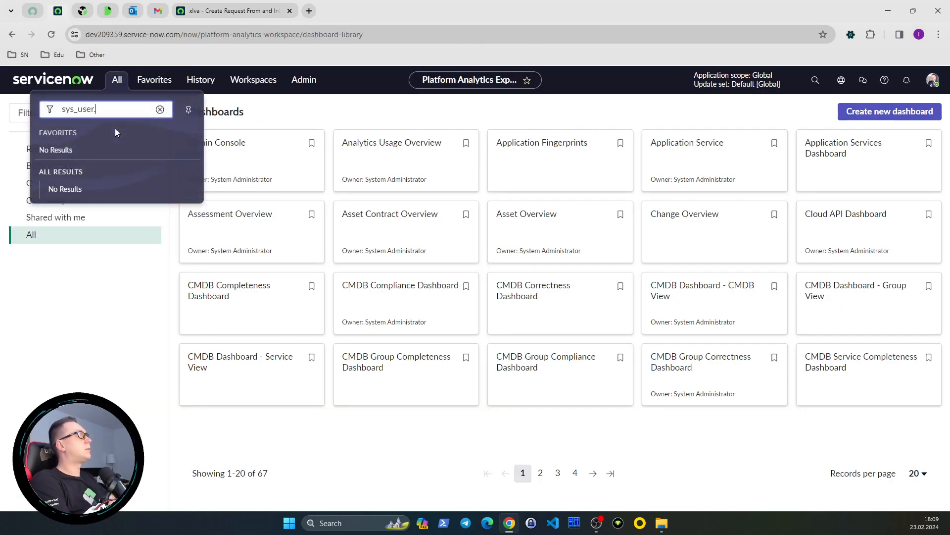
pyautogui.write('list')
pyautogui.press('Return')
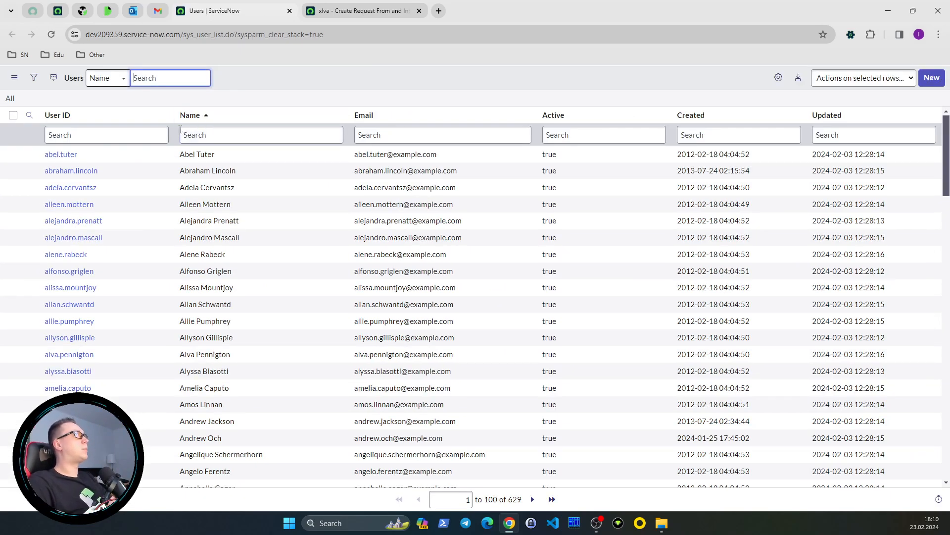
# - Search the user list for emails containing xiva and clear the filter
pyautogui.click(382, 132)
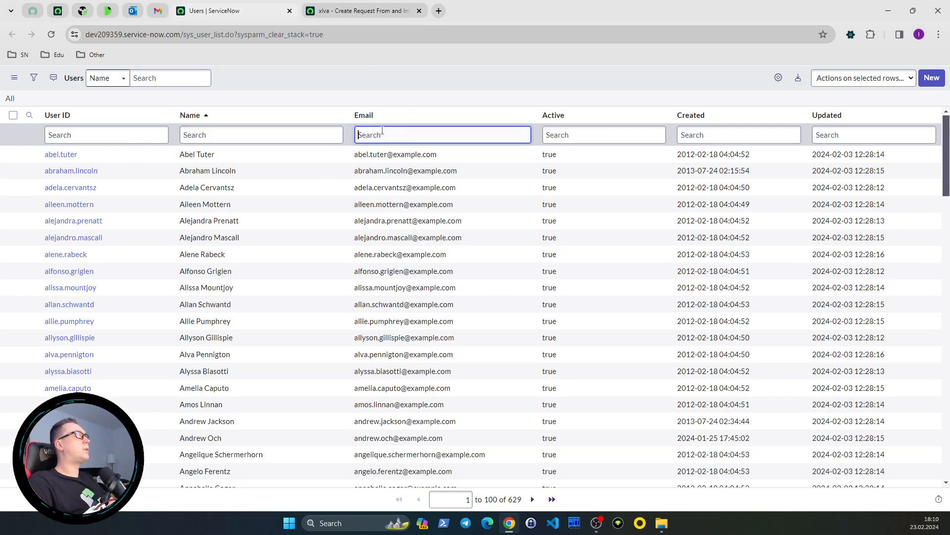
pyautogui.write('xiva')
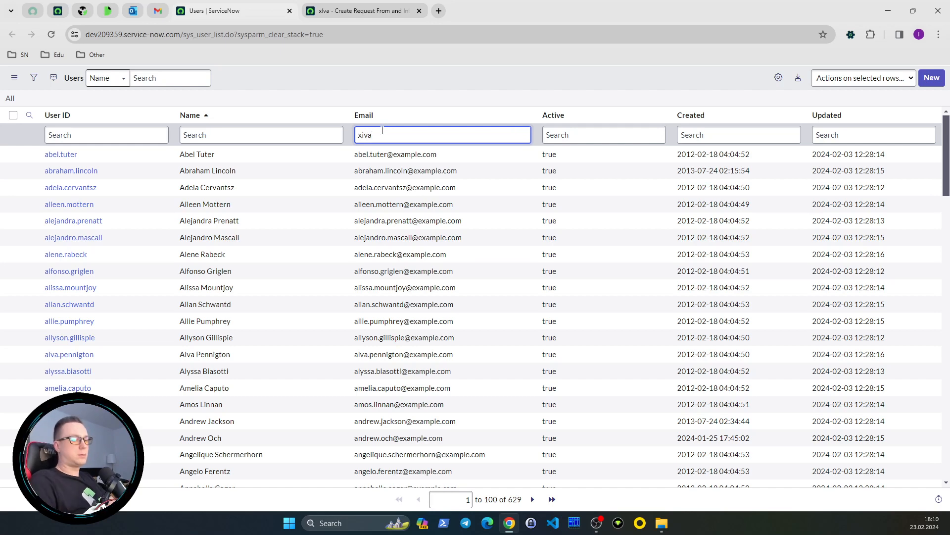
pyautogui.hotkey('ctrl', 'a')
pyautogui.write('*xiva')
pyautogui.press('Return')
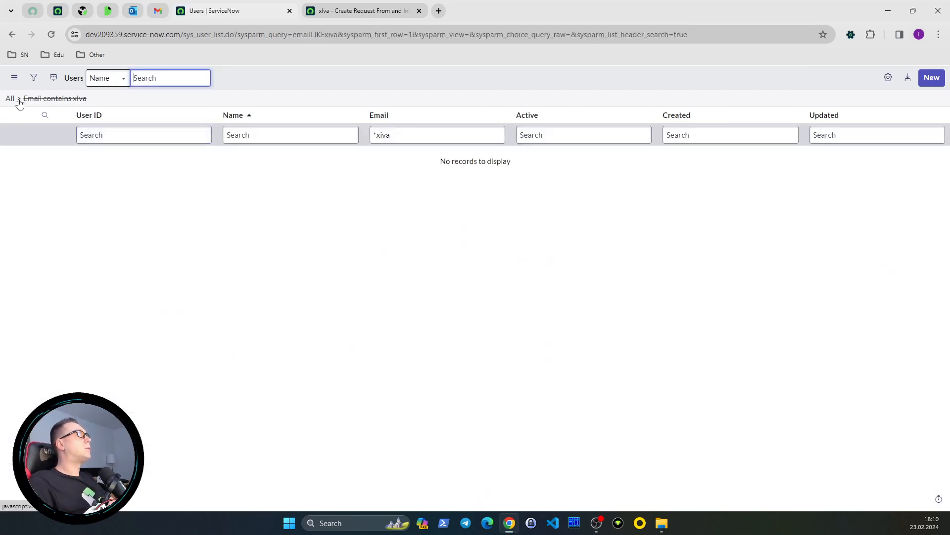
pyautogui.click(11, 98)
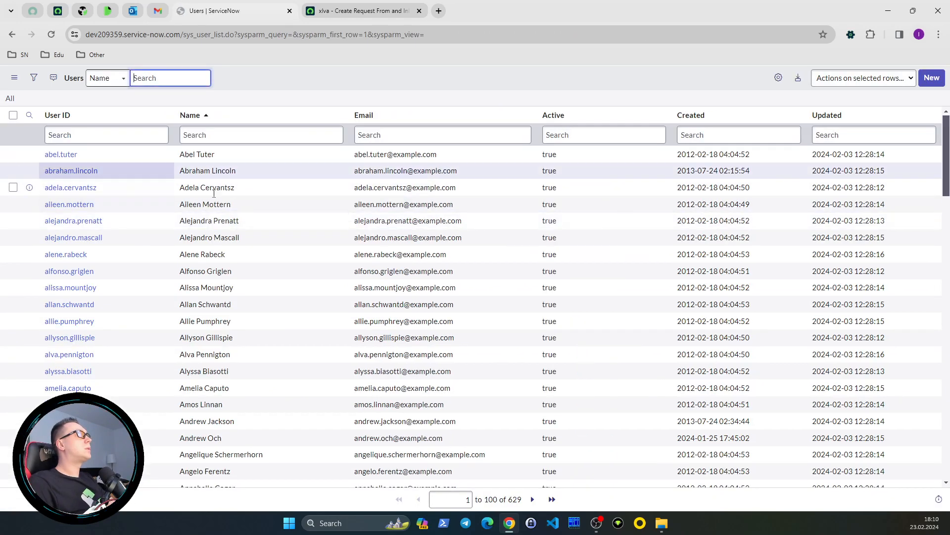
# - Sort the users by Updated in descending order, view the senior developer's user record and return to the list
pyautogui.click(835, 124)
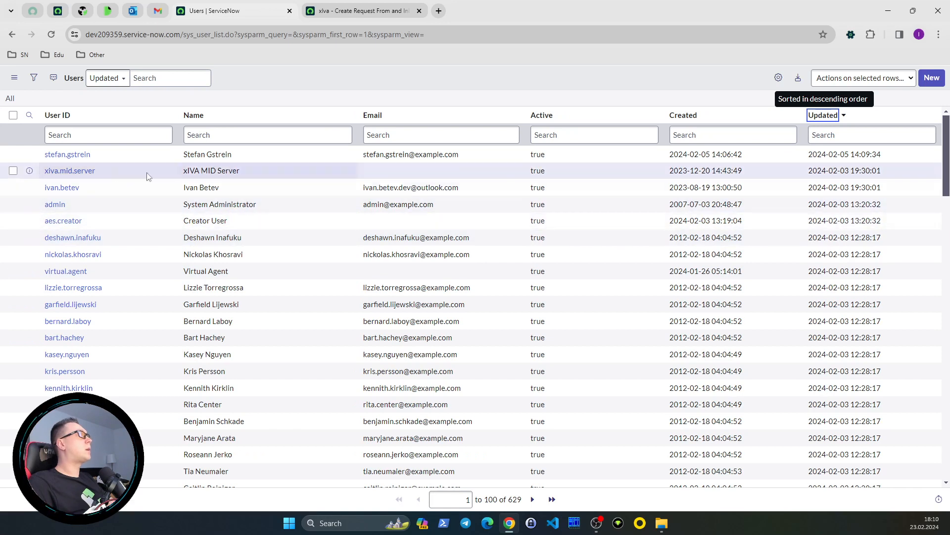
pyautogui.click(74, 190)
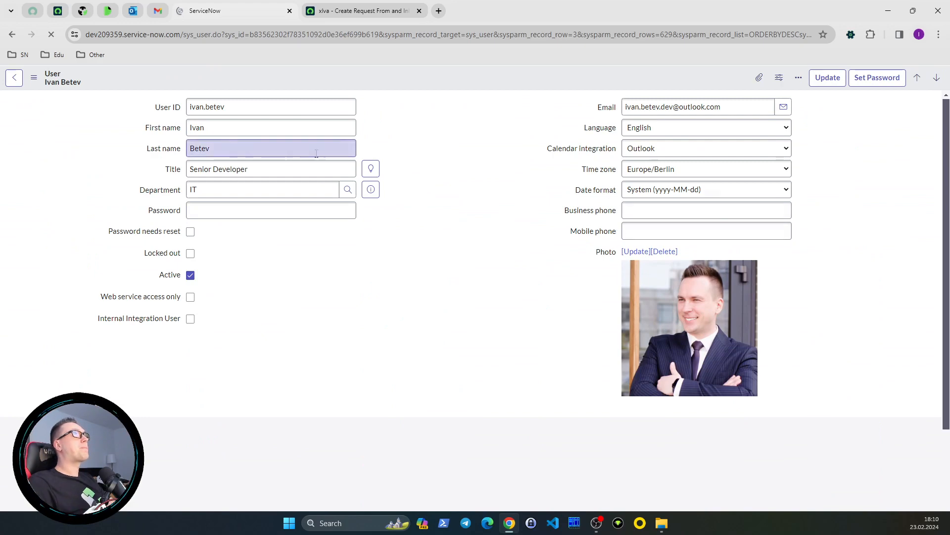
pyautogui.click(12, 34)
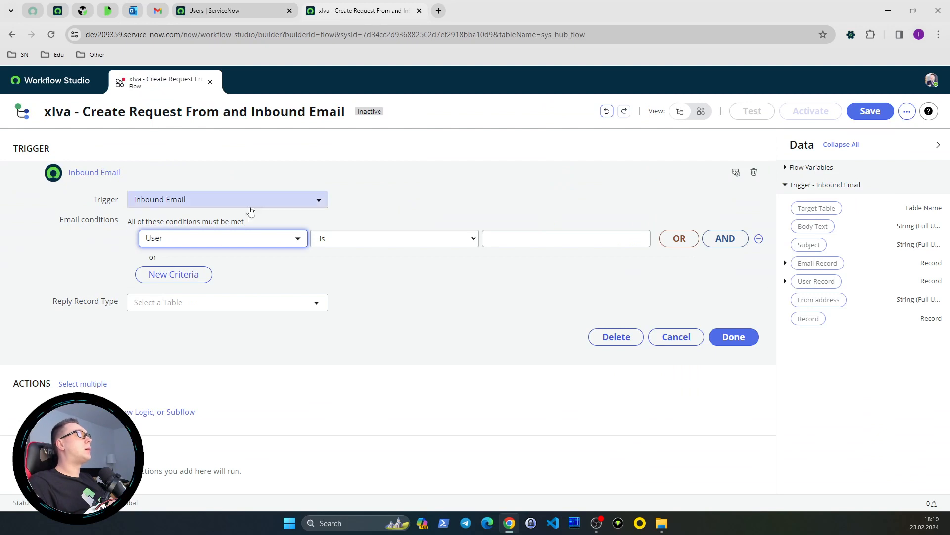
# - Enter the user's full name as the value of the trigger's User condition and recheck the chosen field
pyautogui.click(532, 239)
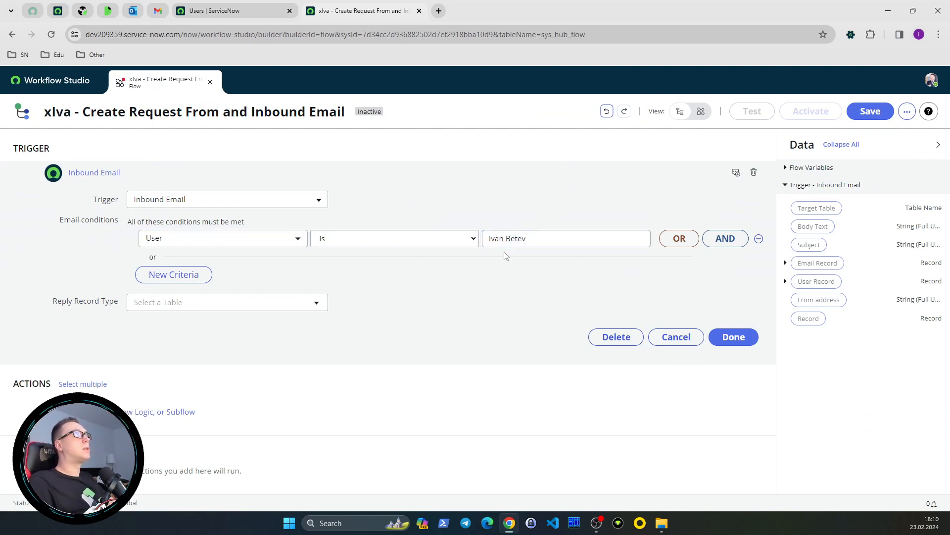
pyautogui.click(287, 241)
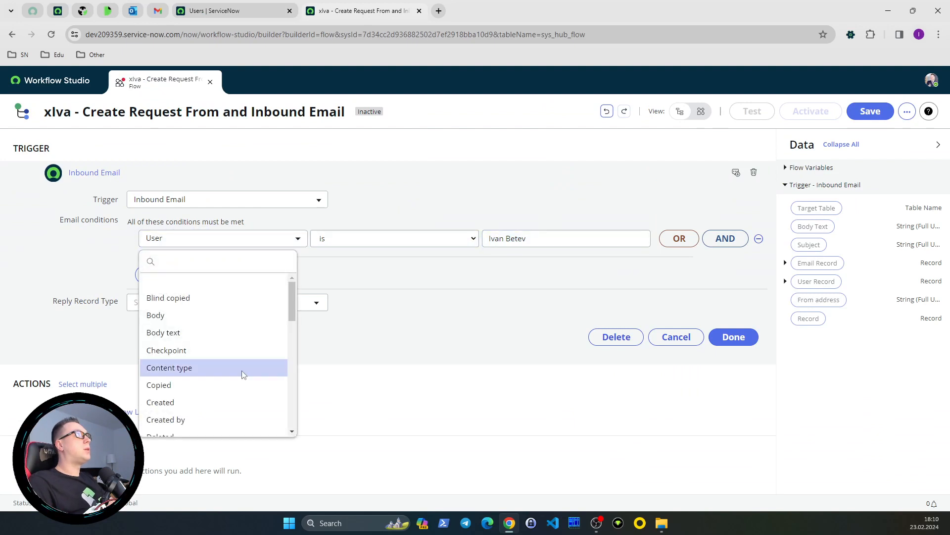
pyautogui.scroll(-10, 242, 369)
pyautogui.scroll(-3, 242, 369)
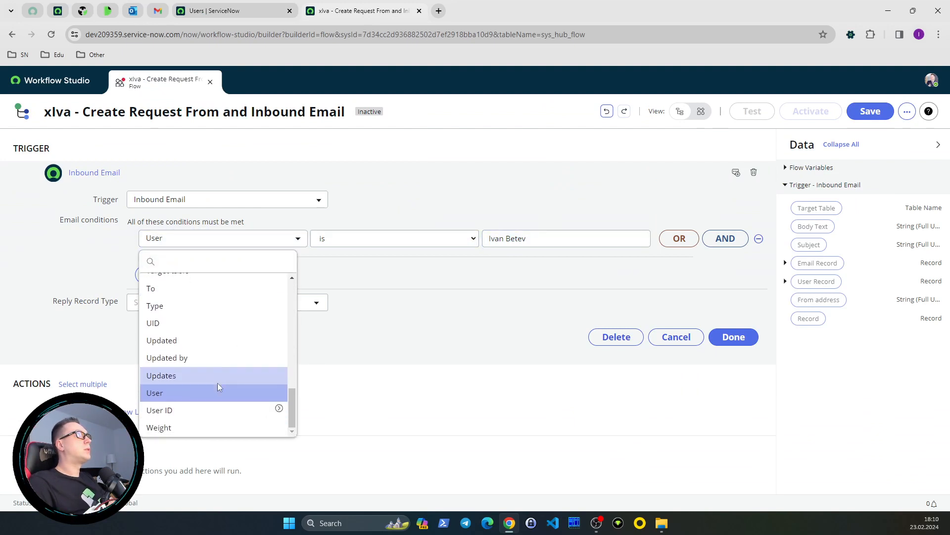
pyautogui.click(539, 252)
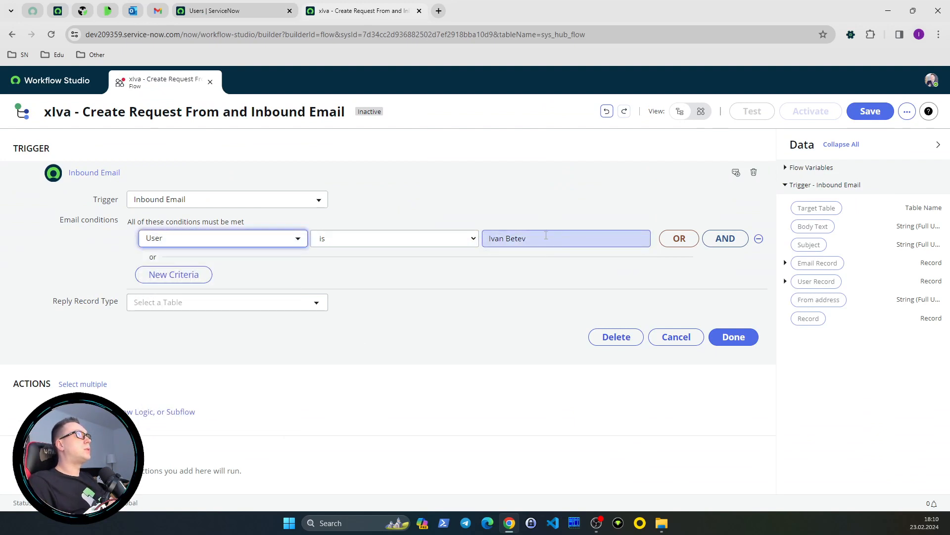
pyautogui.moveTo(551, 239); pyautogui.dragTo(468, 238)
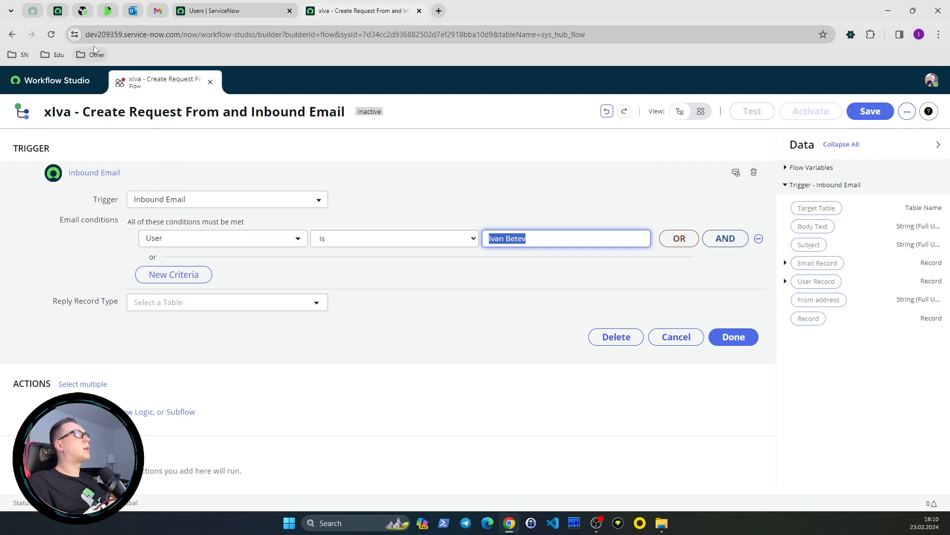
# - Open the sys_email table's configuration from the platform navigator and examine the column types in its dictionary entries, including user and user_id
pyautogui.click(48, 12)
pyautogui.click(117, 80)
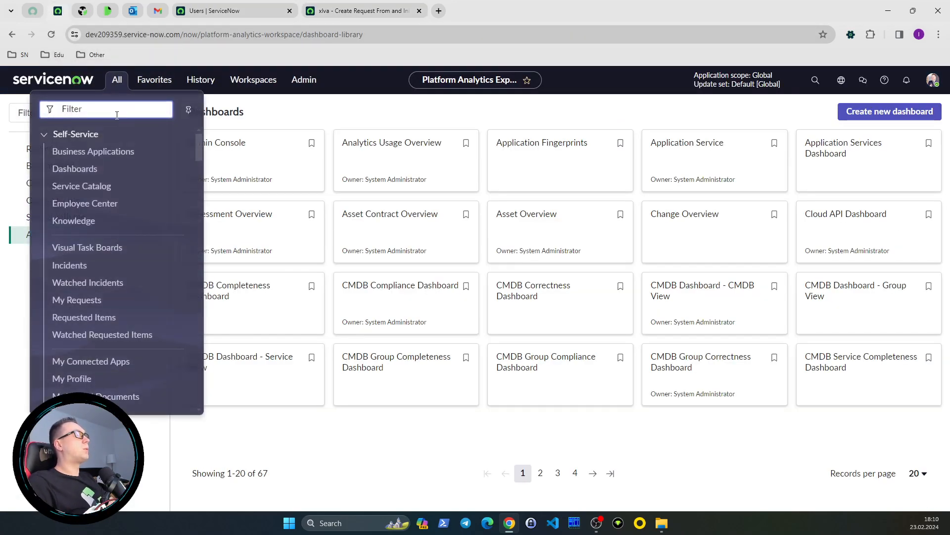
pyautogui.write('sys_email')
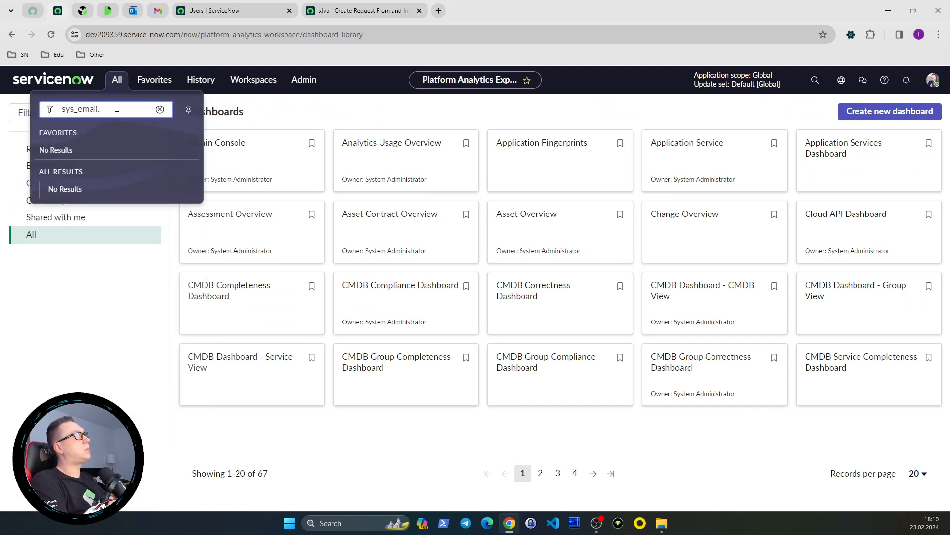
pyautogui.hotkey('ctrl', 'a')
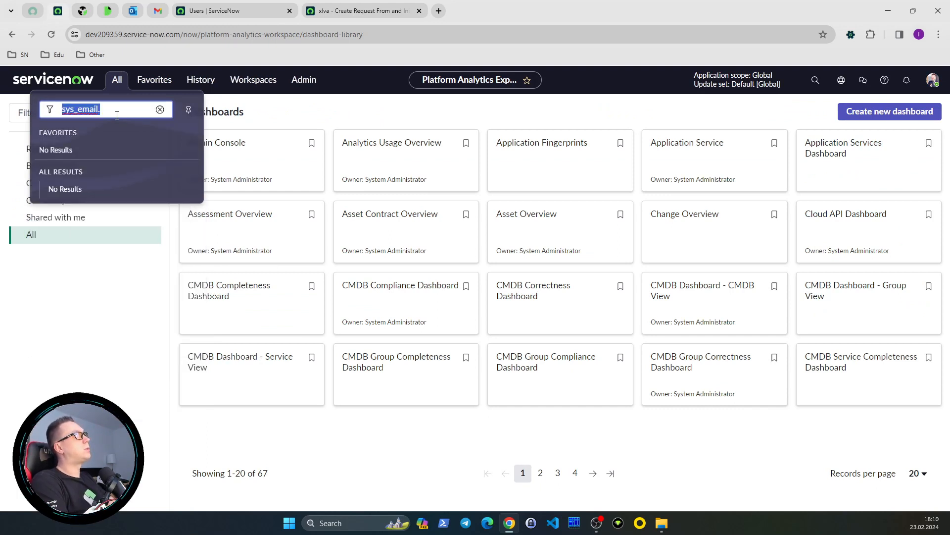
pyautogui.click(117, 114)
pyautogui.write('.CONFIG')
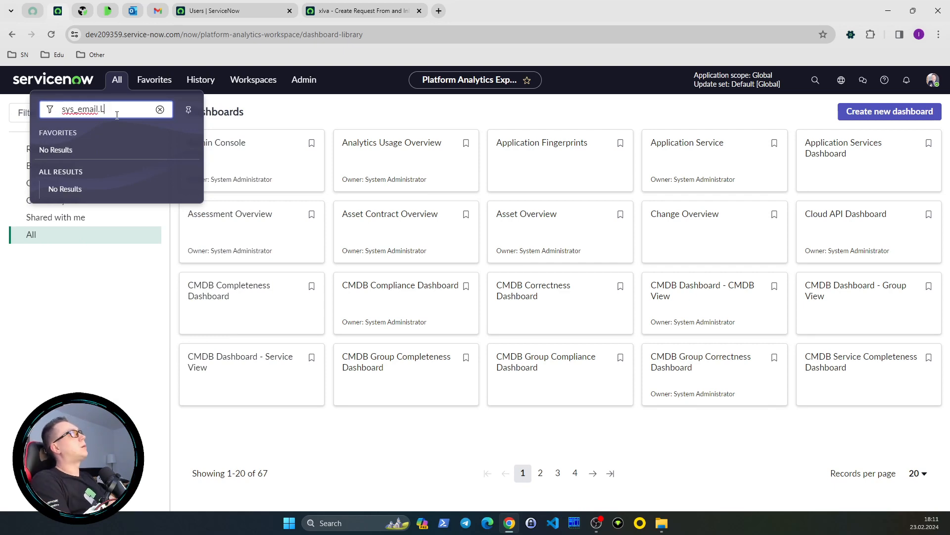
pyautogui.press('Return')
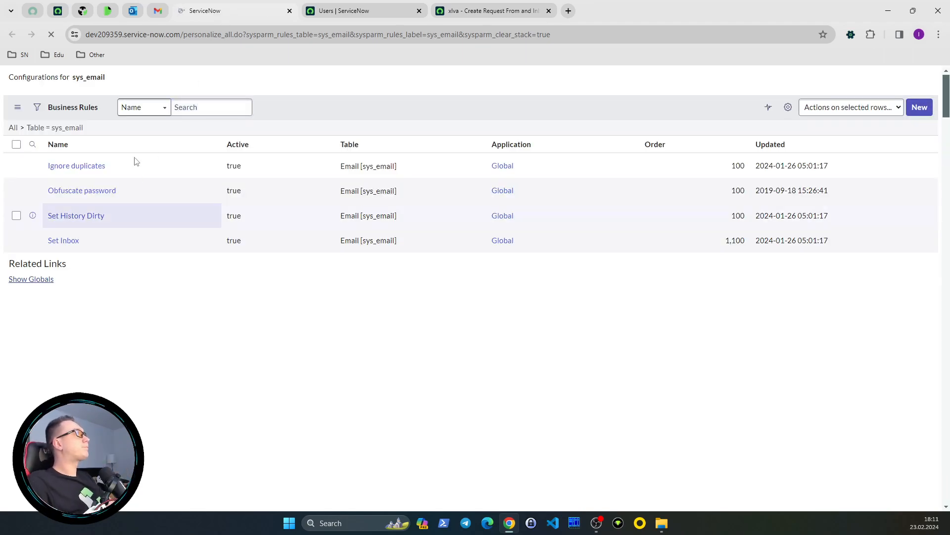
pyautogui.click(178, 96)
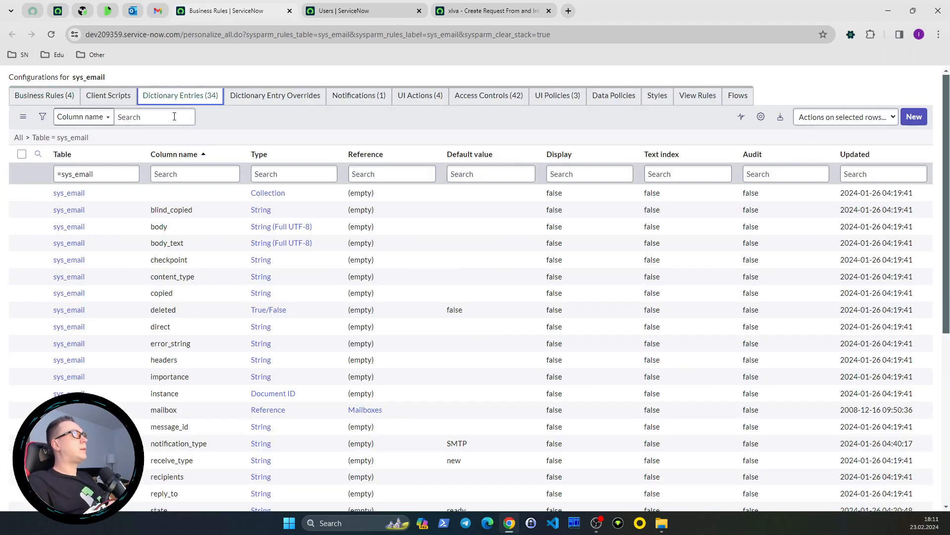
pyautogui.scroll(-6, 119, 276)
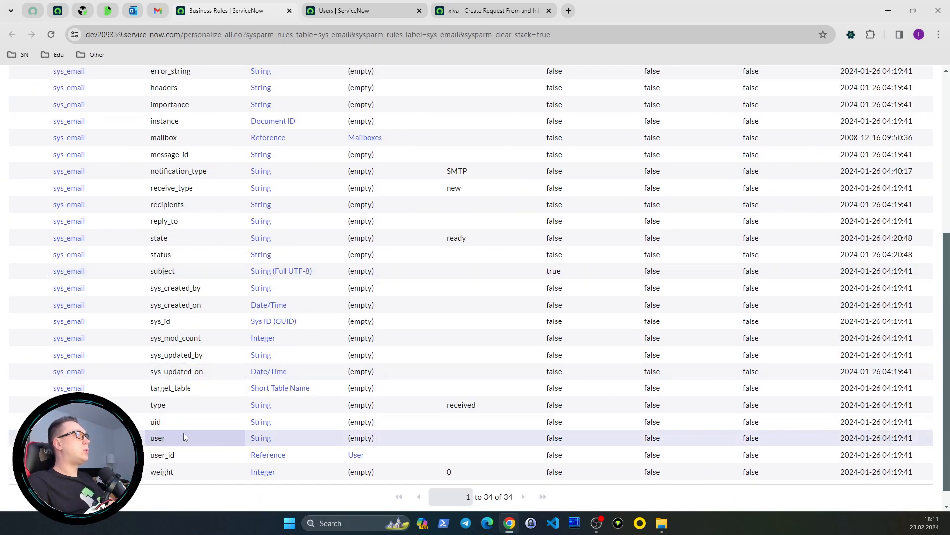
# - Close the sys_email configuration page and open the sys_email record list from the platform navigator
pyautogui.moveTo(178, 440); pyautogui.dragTo(152, 458)
pyautogui.scroll(6, 171, 441)
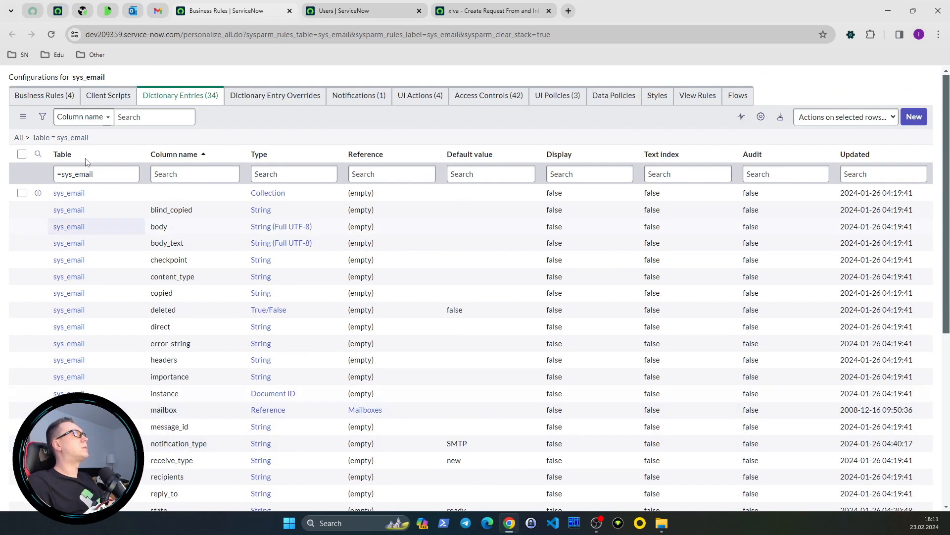
pyautogui.middleClick(205, 16)
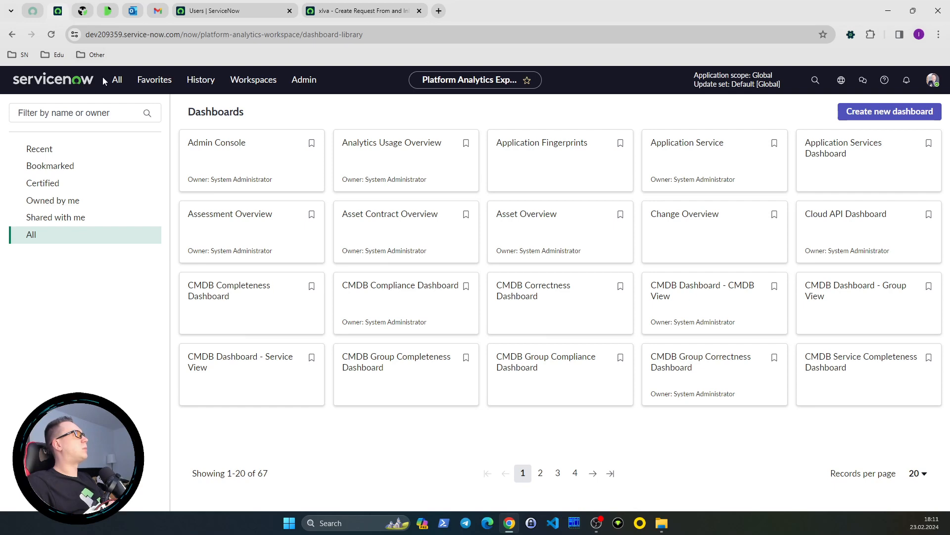
pyautogui.click(117, 82)
pyautogui.write('s')
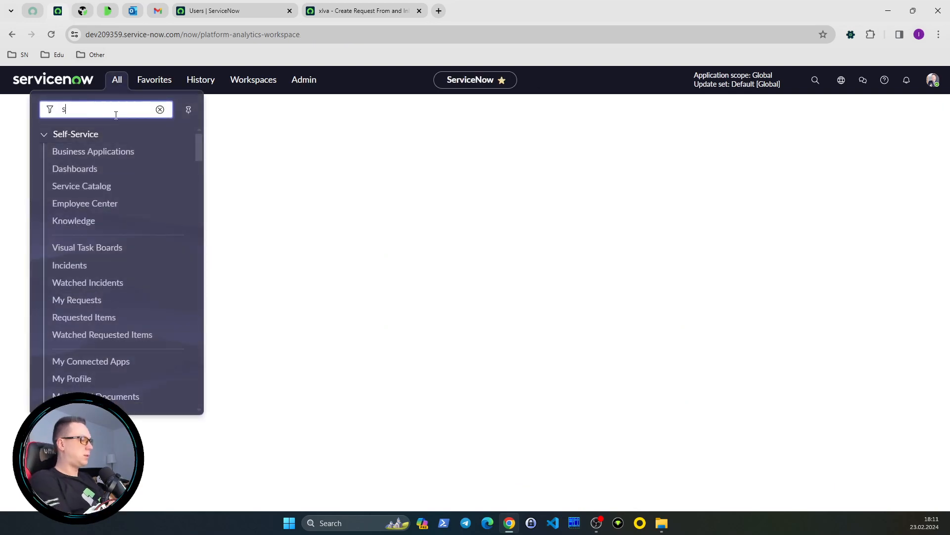
pyautogui.write('ys_emia')
pyautogui.press('BackSpace')
pyautogui.press('BackSpace')
pyautogui.press('BackSpace')
pyautogui.write('mail.')
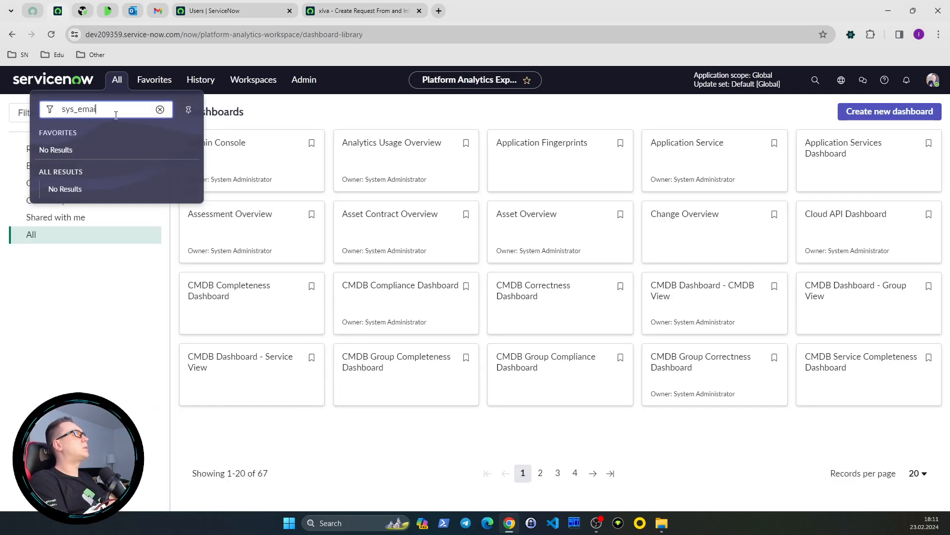
pyautogui.write('list')
pyautogui.press('Return')
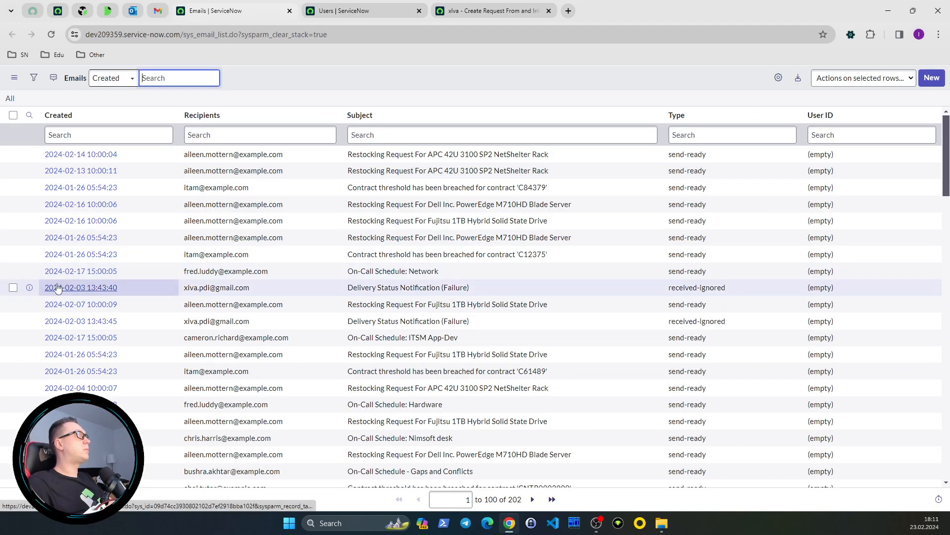
# - View a Delivery Status Notification (Failure) email and a Dell PowerEdge M710HD restocking request email, returning to the list each time
pyautogui.click(58, 289)
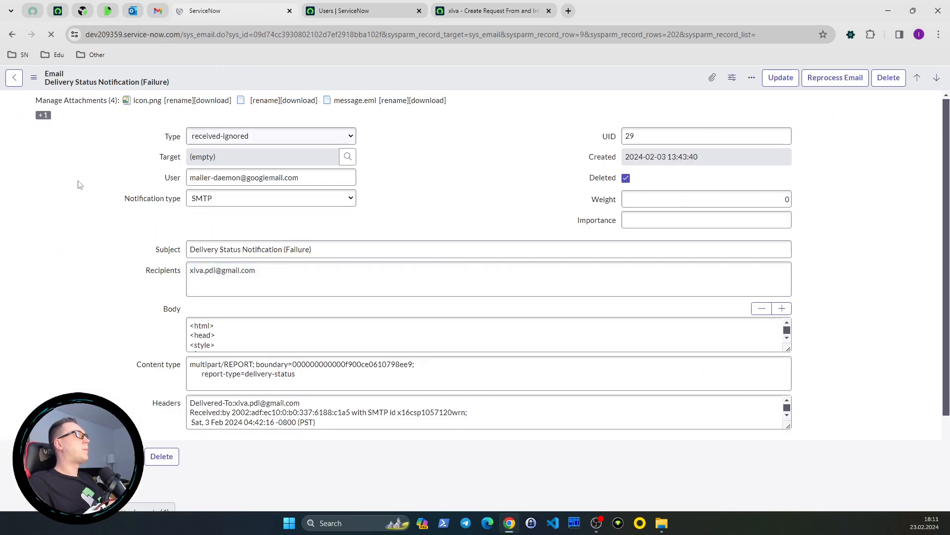
pyautogui.click(12, 35)
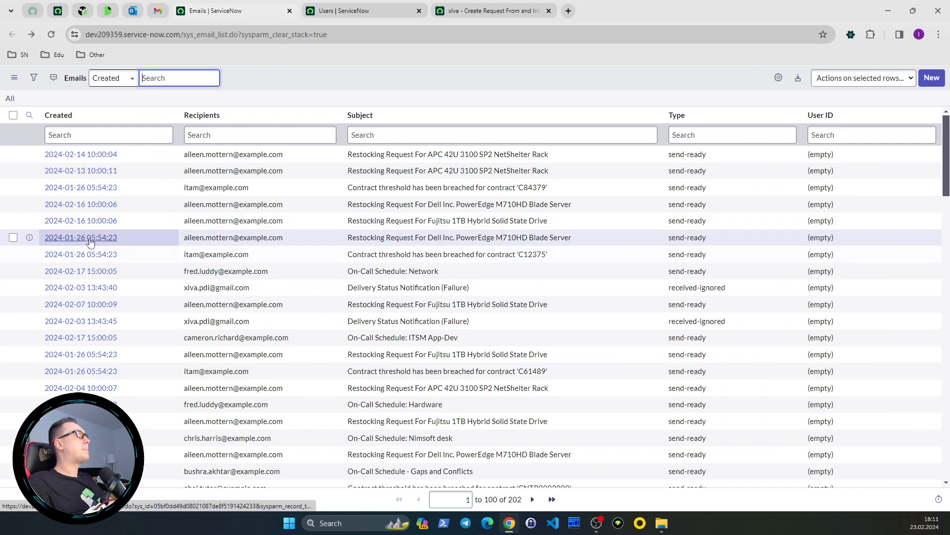
pyautogui.click(91, 239)
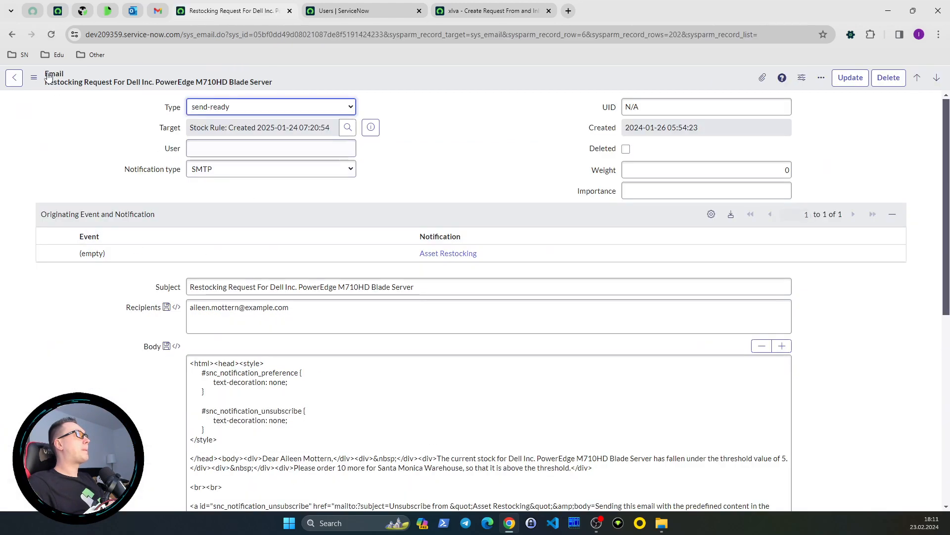
pyautogui.click(12, 35)
pyautogui.scroll(-2, 144, 360)
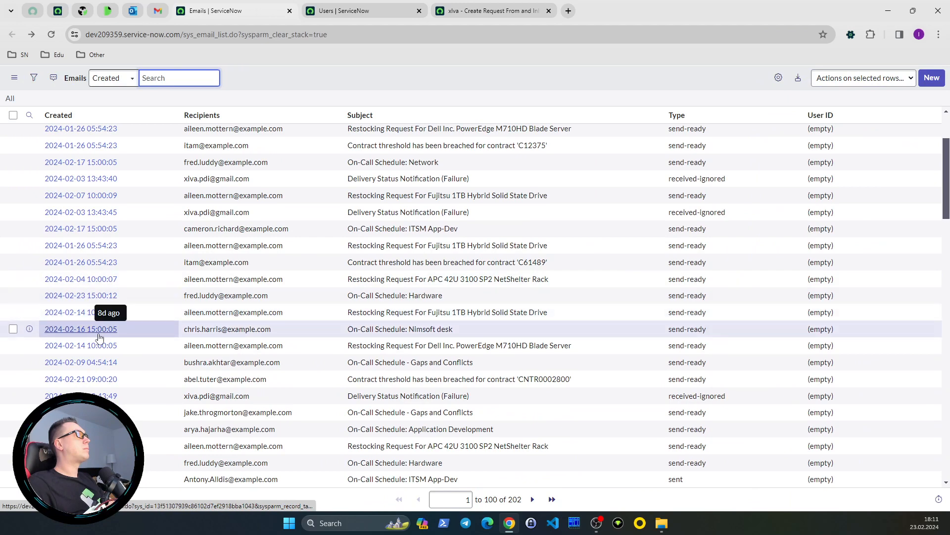
pyautogui.scroll(-4, 97, 337)
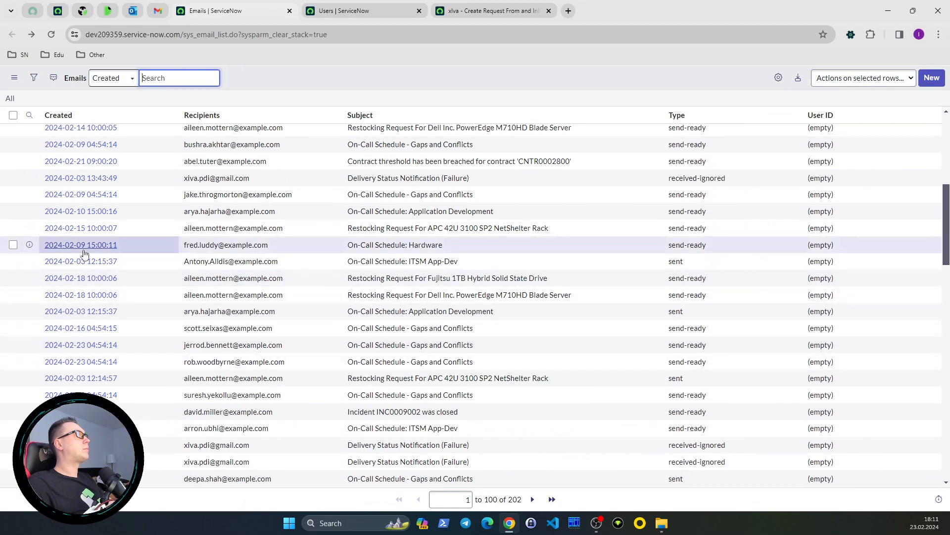
pyautogui.click(119, 245)
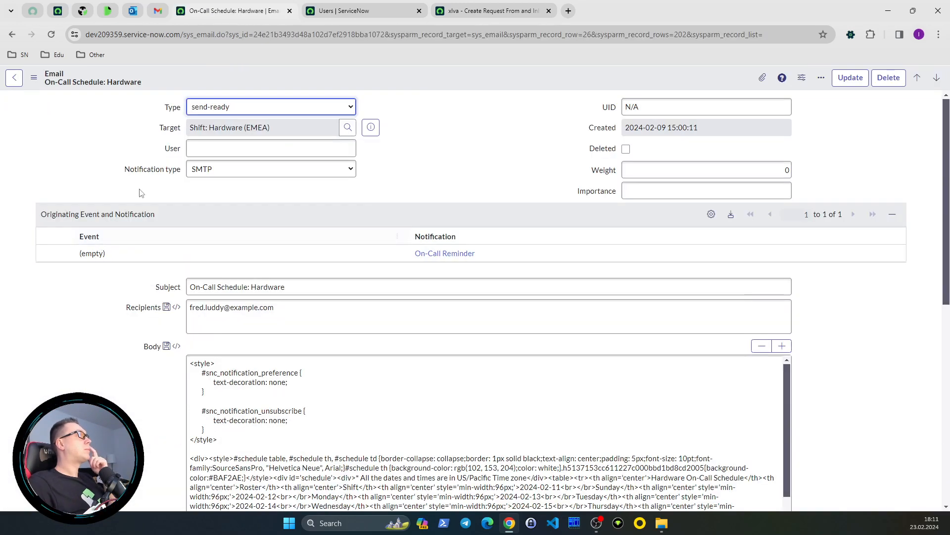
pyautogui.rightClick(341, 88)
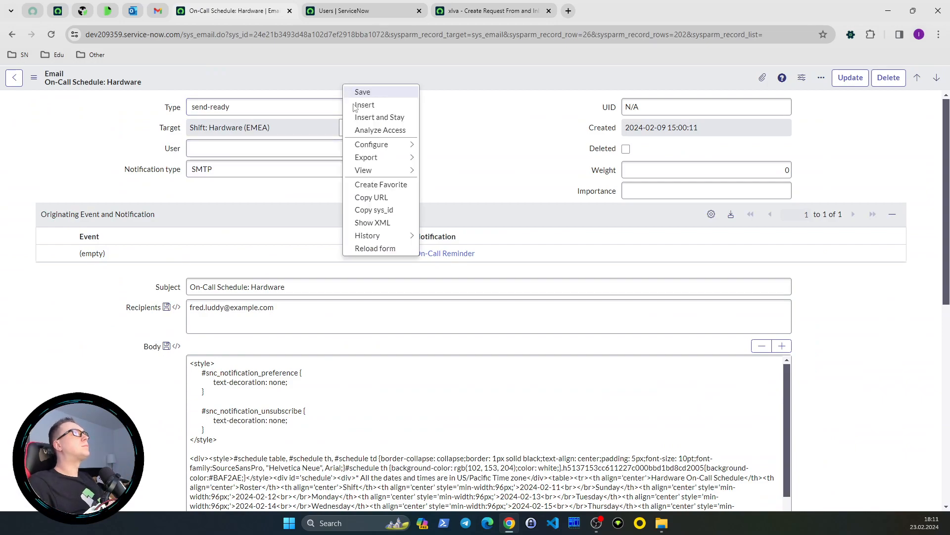
pyautogui.click(382, 223)
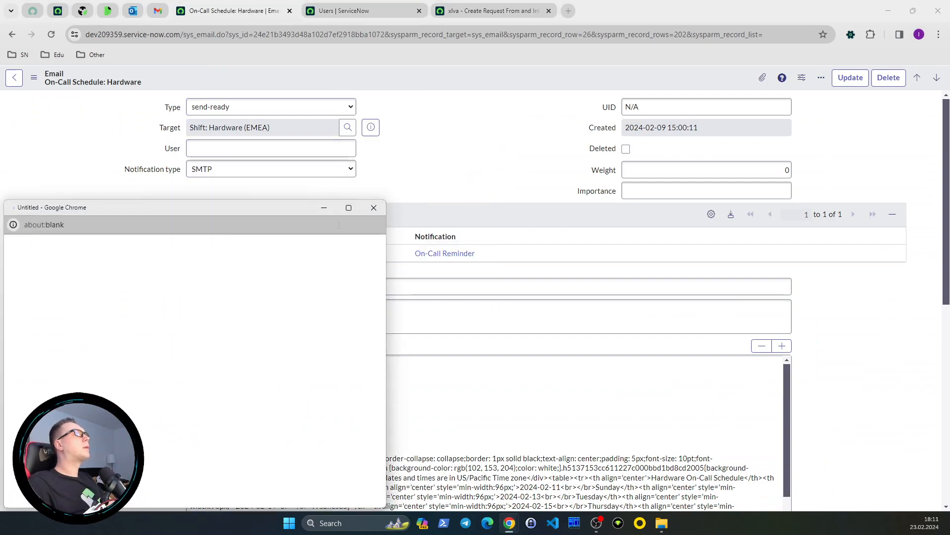
pyautogui.moveTo(291, 212); pyautogui.dragTo(433, 163)
pyautogui.click(485, 159)
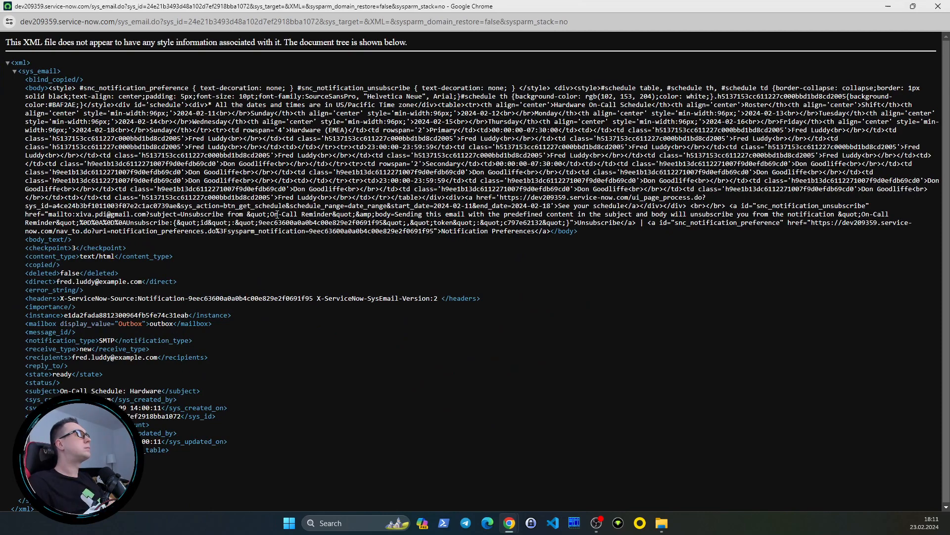
pyautogui.hotkey('ctrl', 'f')
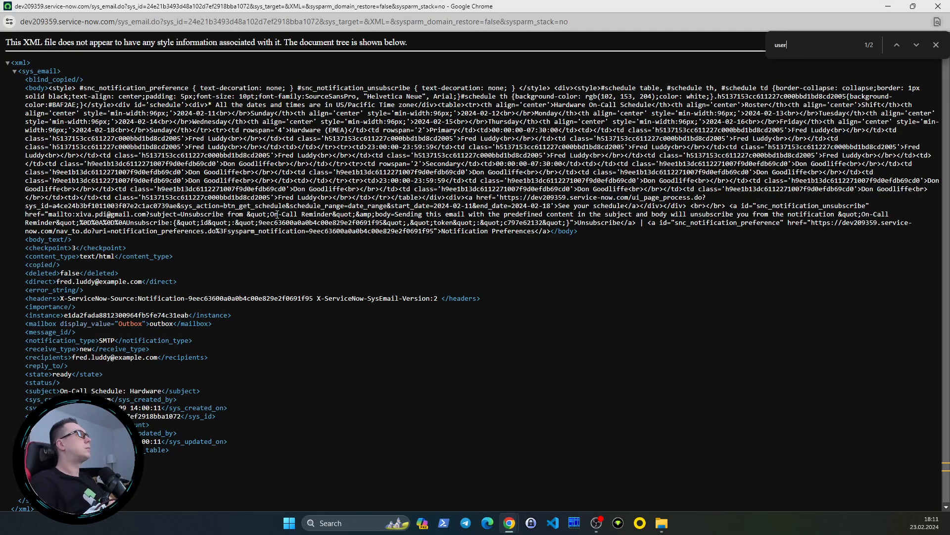
pyautogui.click(938, 6)
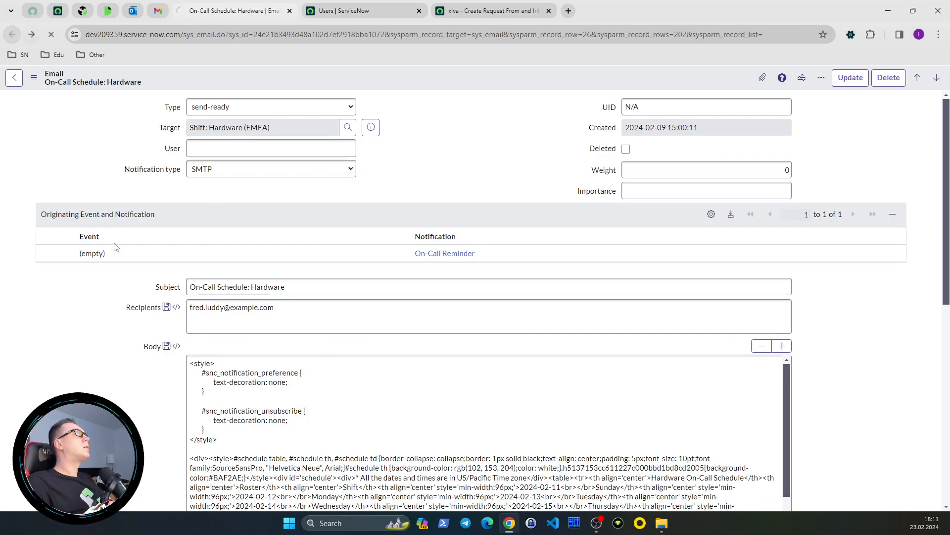
# - Browse to the second page of the email list, inspect a contract threshold breach email of 2024-02-20 and return to the list
pyautogui.scroll(-8, 90, 302)
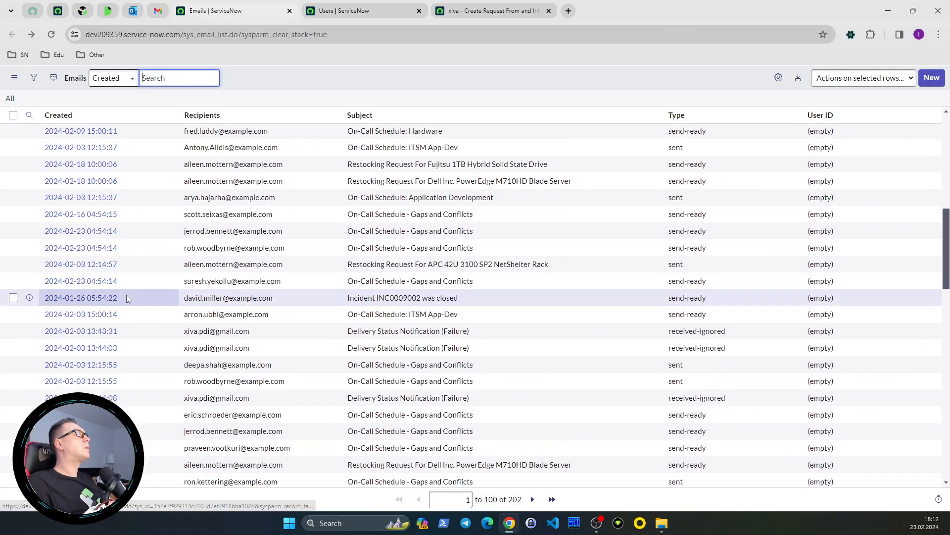
pyautogui.scroll(-15, 126, 295)
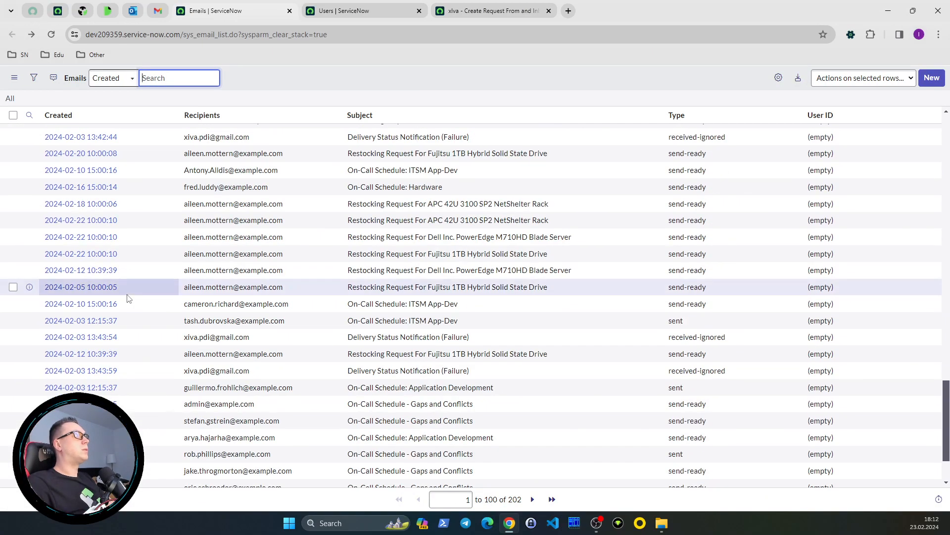
pyautogui.scroll(-2, 126, 297)
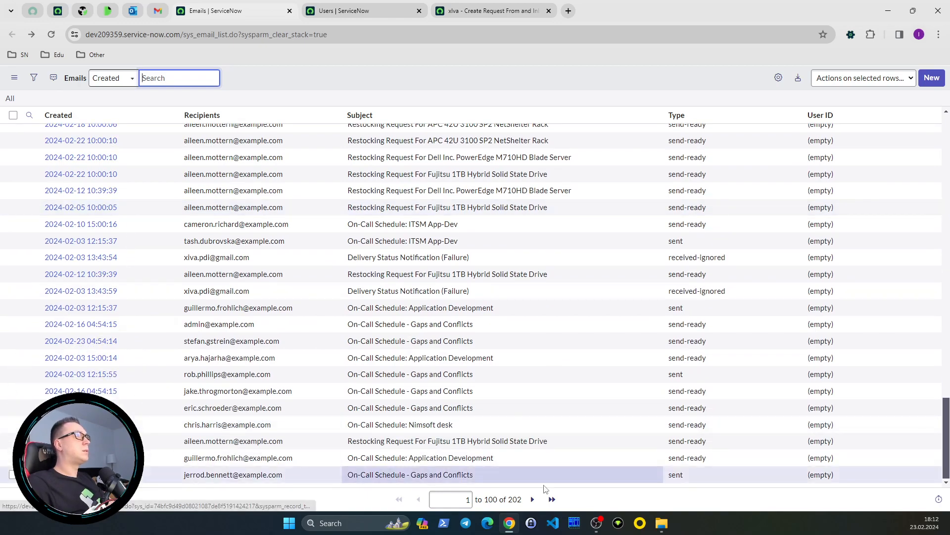
pyautogui.click(532, 499)
pyautogui.scroll(-11, 153, 344)
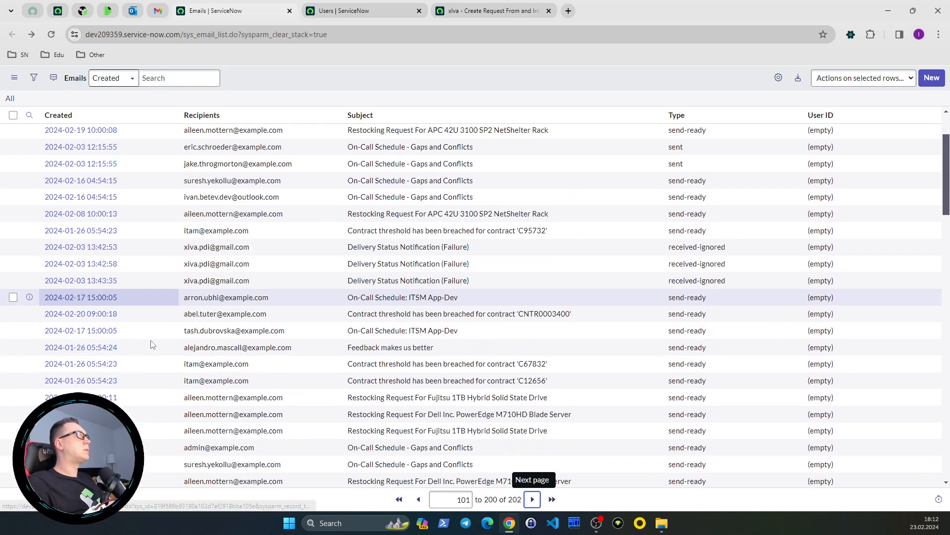
pyautogui.scroll(-5, 153, 344)
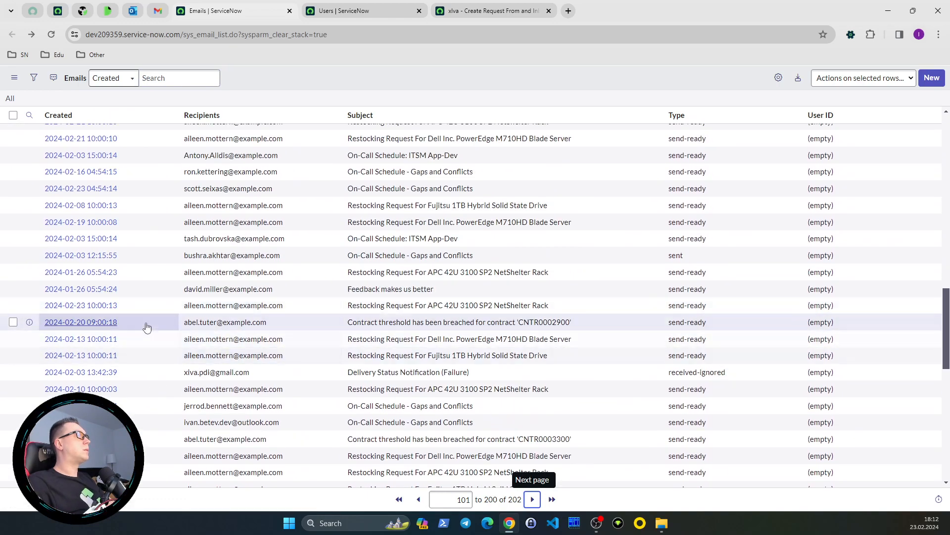
pyautogui.click(94, 323)
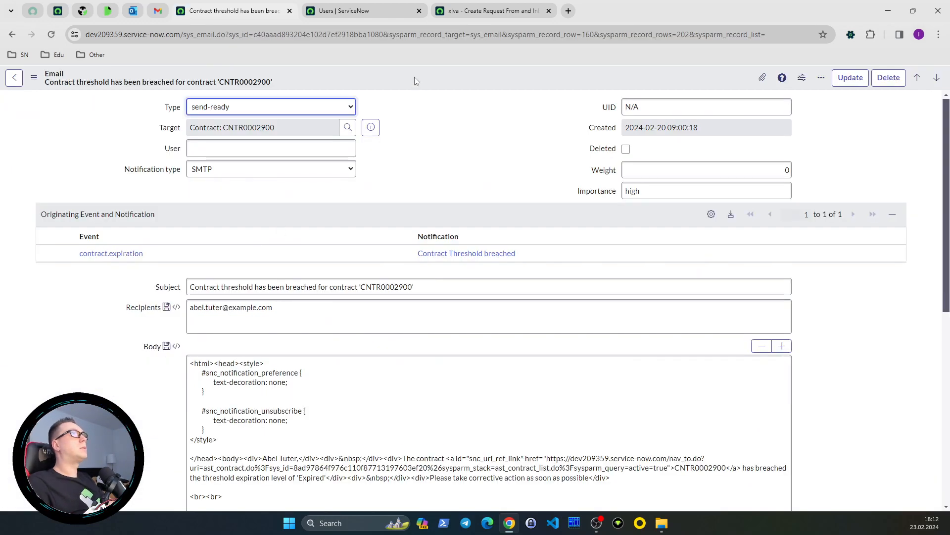
pyautogui.click(14, 78)
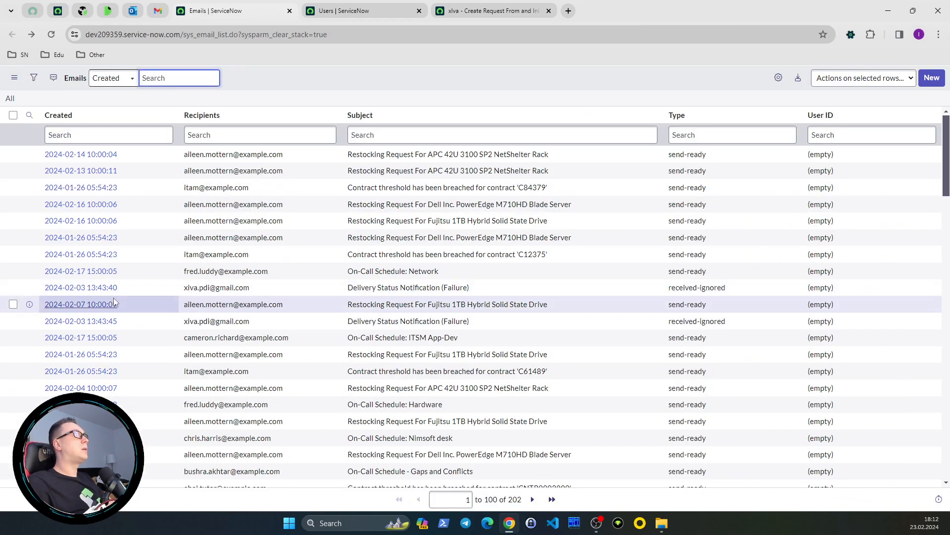
pyautogui.click(79, 288)
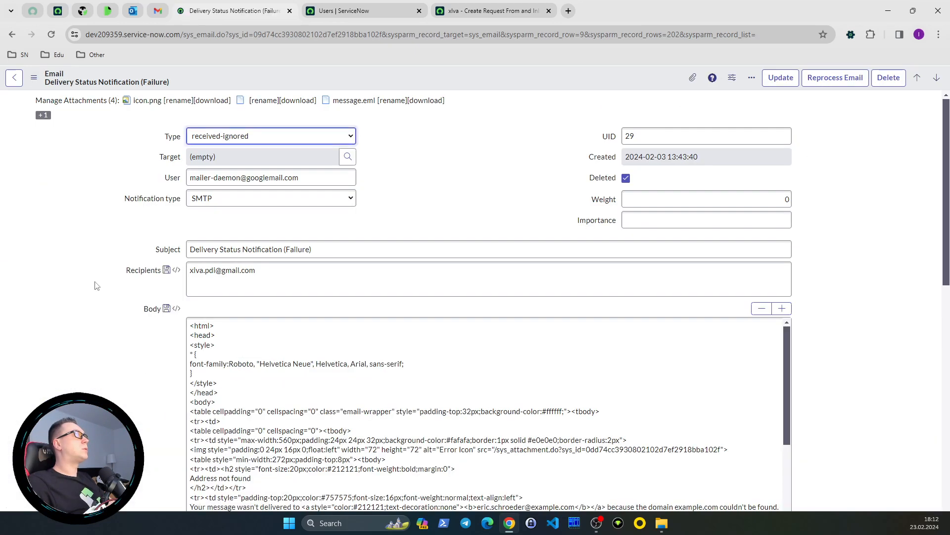
pyautogui.tripleClick(327, 178)
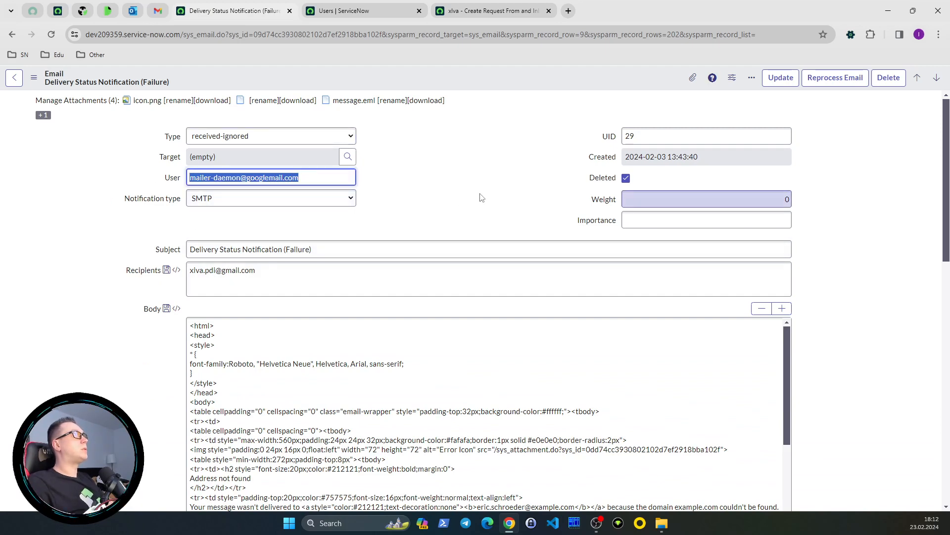
# - Return to the flow, replace the trigger's User condition value with the sender's email address and finish the trigger
pyautogui.click(347, 10)
pyautogui.click(490, 10)
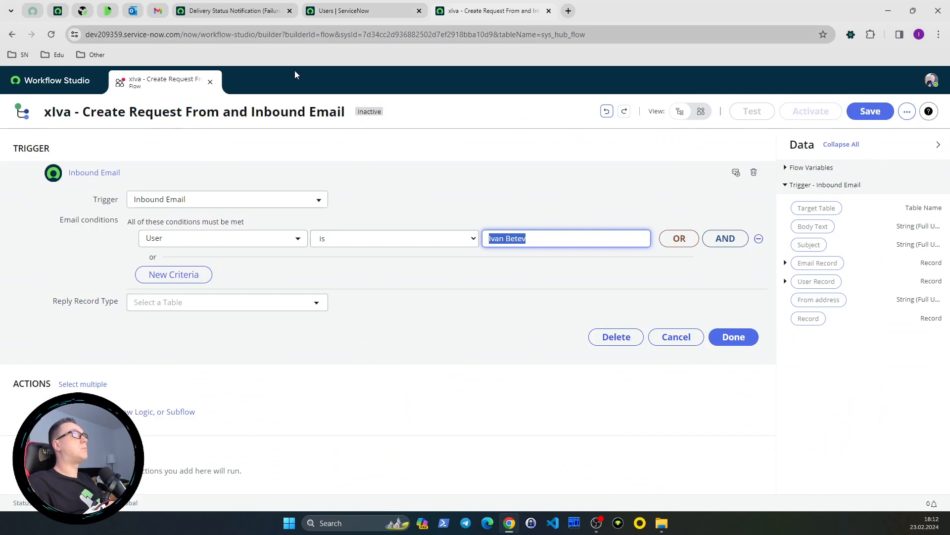
pyautogui.click(569, 238)
pyautogui.hotkey('ctrl', 'a')
pyautogui.write('iva')
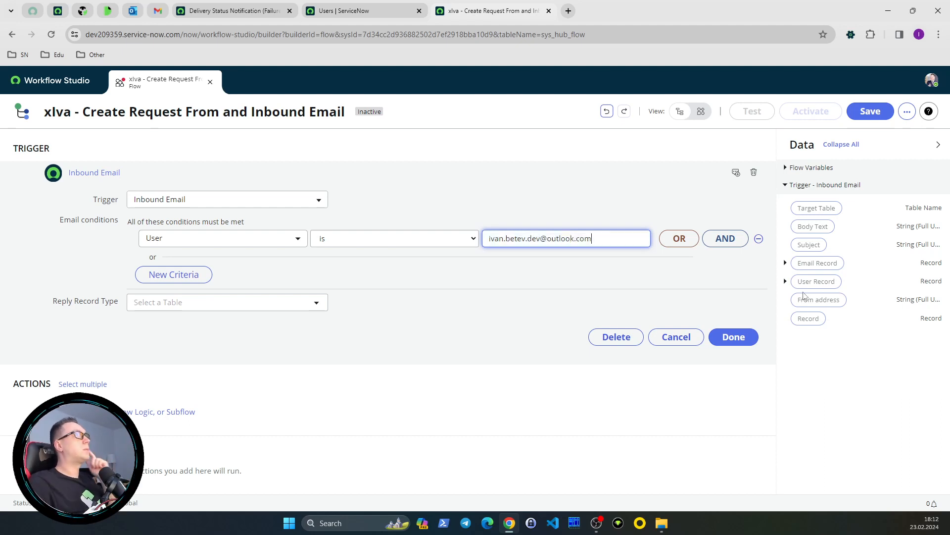
pyautogui.click(733, 336)
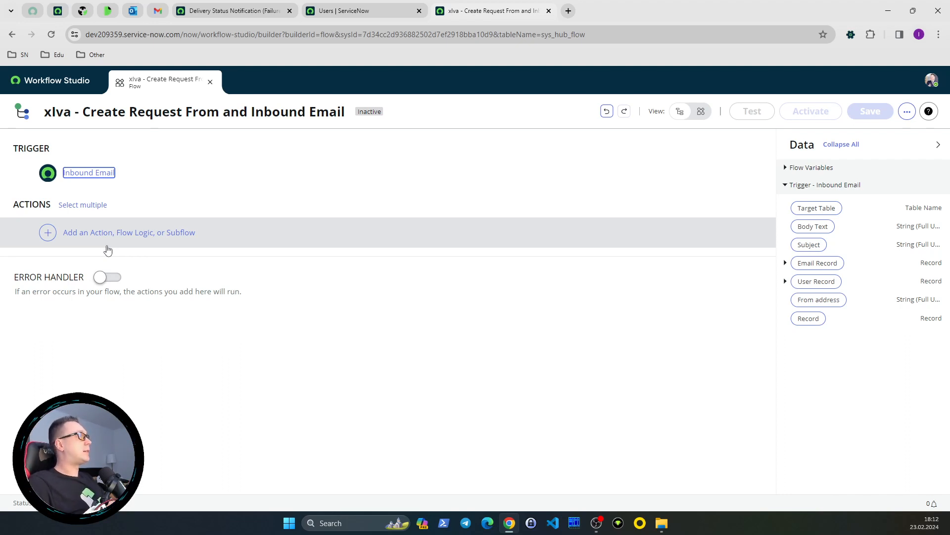
# - Add a Submit Catalog Item Request action to the flow
pyautogui.click(169, 238)
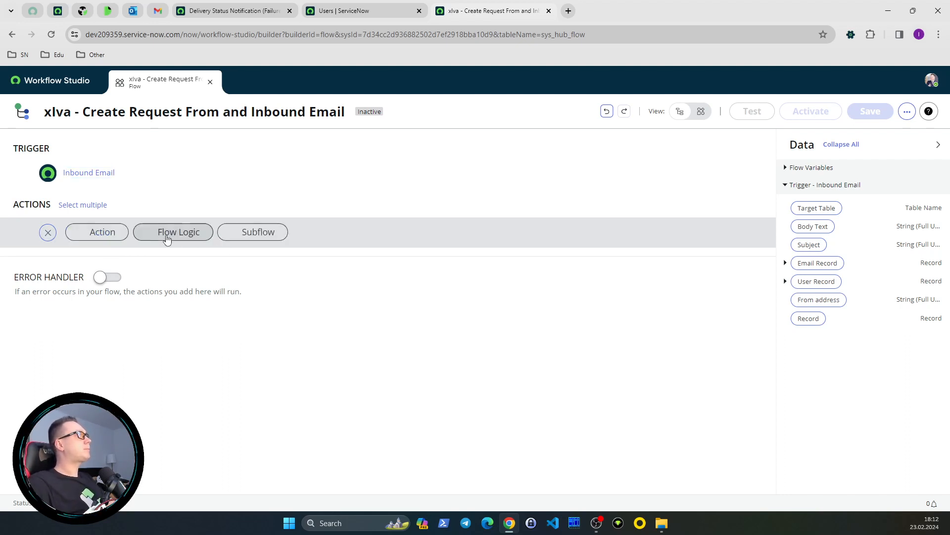
pyautogui.click(111, 237)
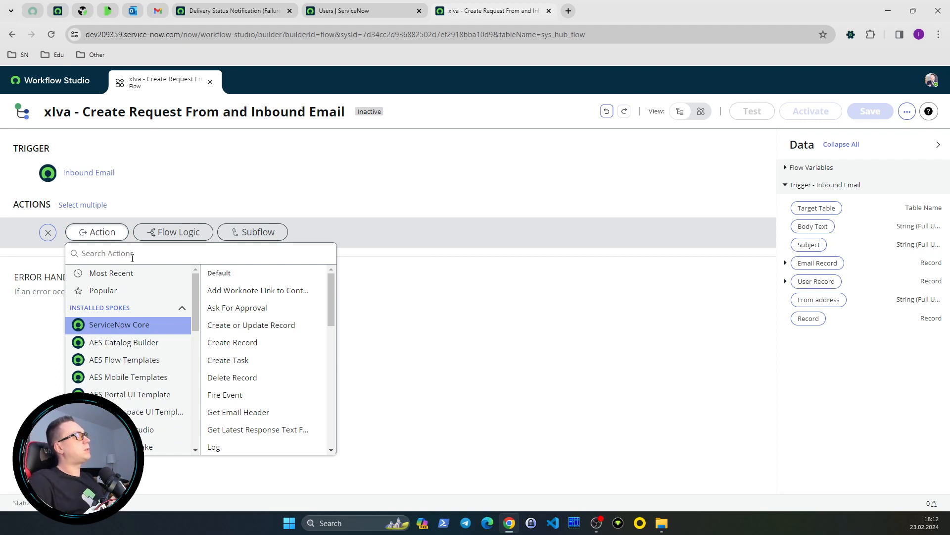
pyautogui.write('crea')
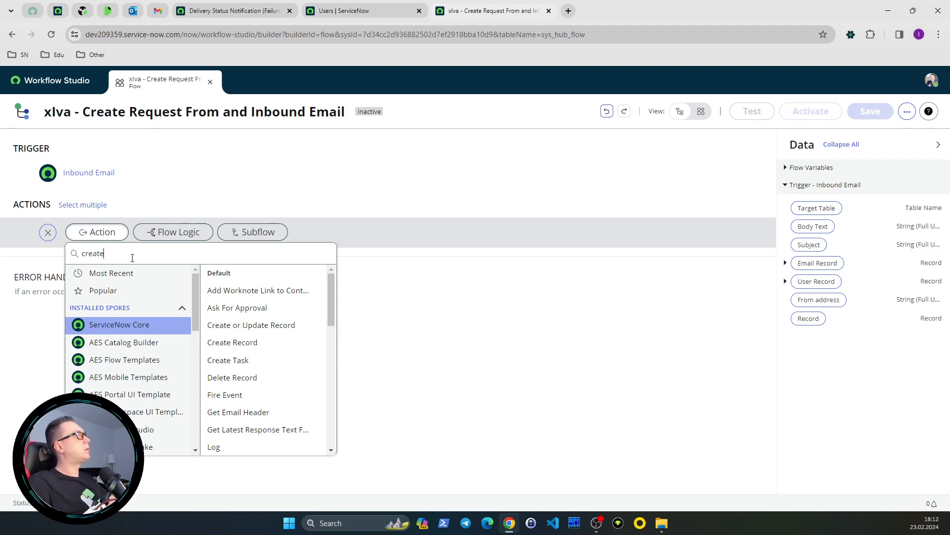
pyautogui.write('te')
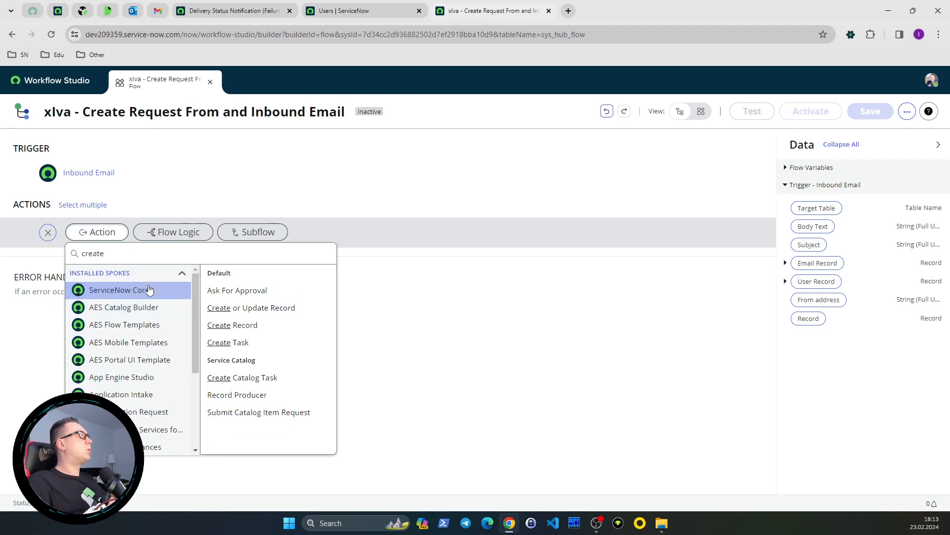
pyautogui.write(' r')
pyautogui.hotkey('ctrl', 'a')
pyautogui.write('re')
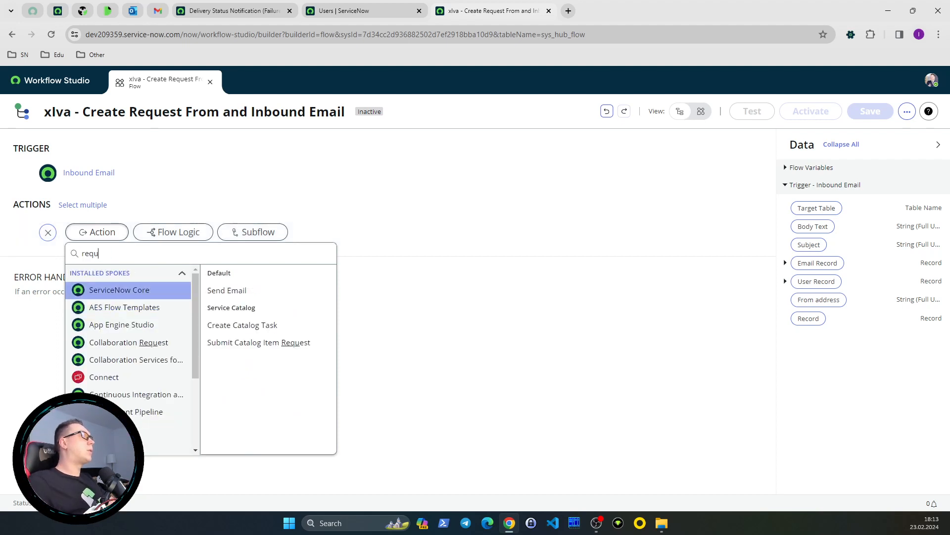
pyautogui.click(254, 342)
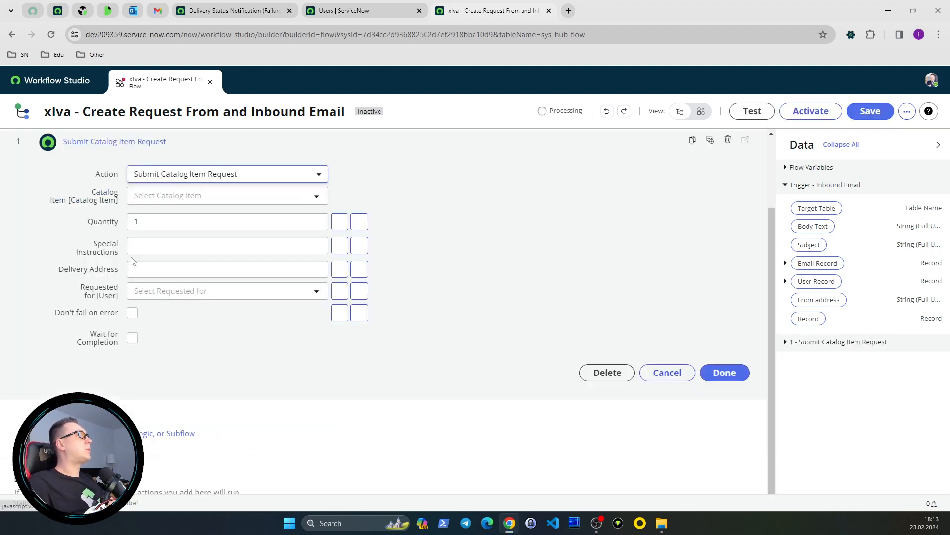
# - Choose Standard Laptop as the catalog item of the Submit Catalog Item Request action
pyautogui.click(228, 196)
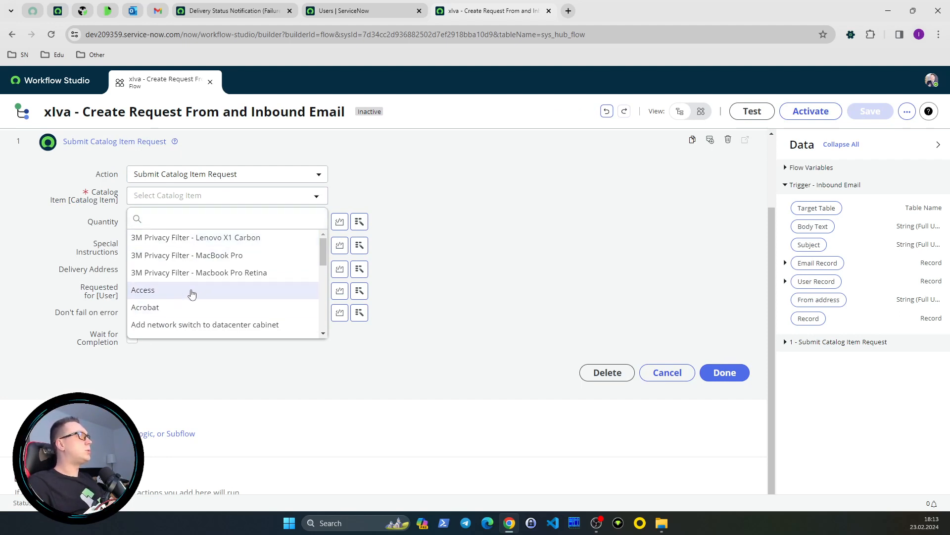
pyautogui.scroll(-2, 199, 285)
pyautogui.scroll(-3, 199, 284)
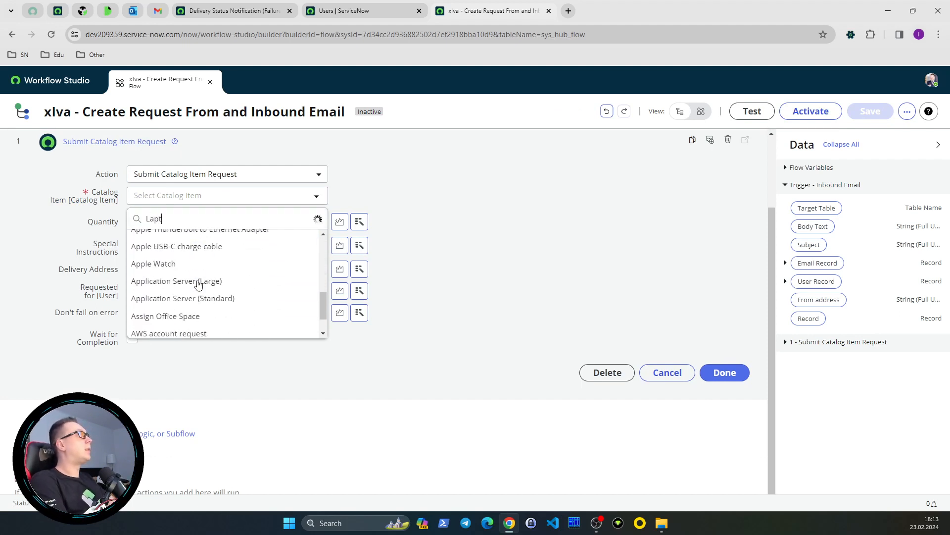
pyautogui.hotkey('ctrl', 'a')
pyautogui.write('s')
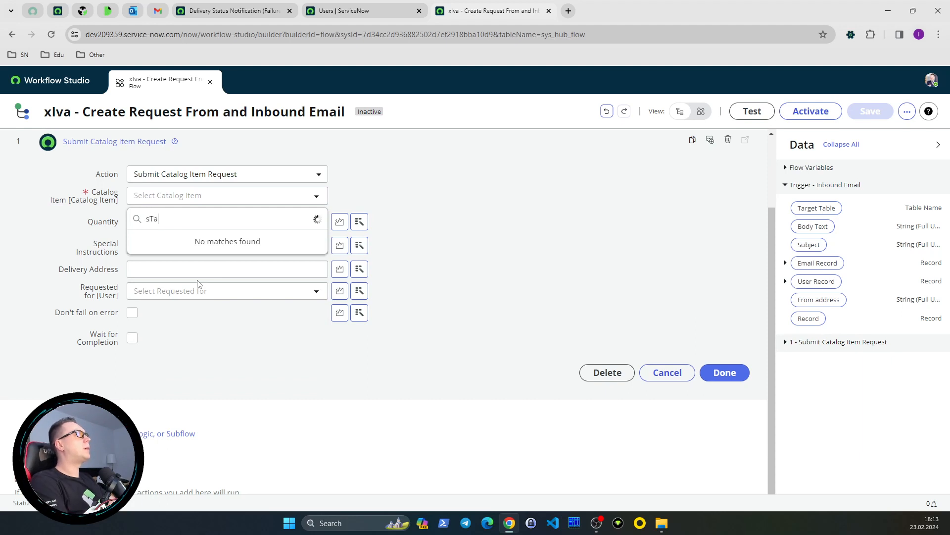
pyautogui.write('Ta')
pyautogui.press('BackSpace')
pyautogui.write('a')
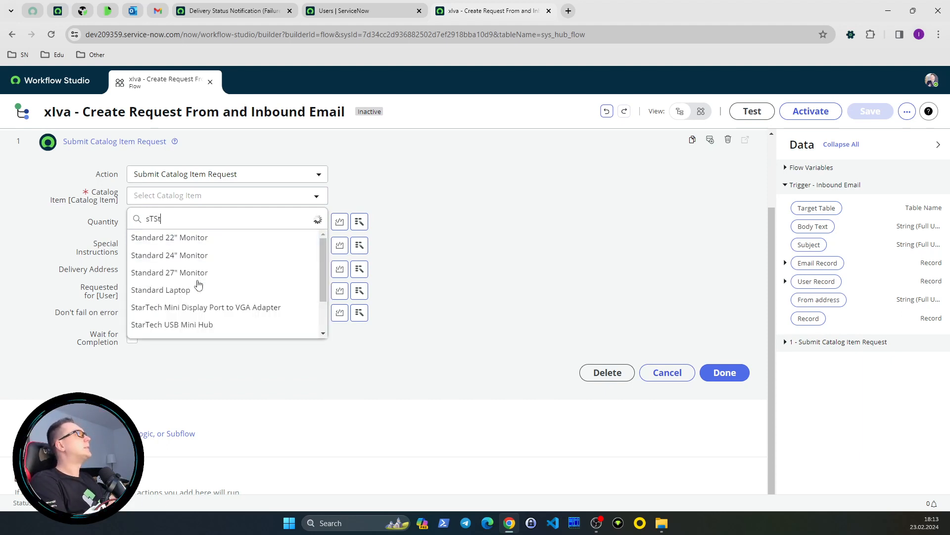
pyautogui.hotkey('ctrl', 'a')
pyautogui.write('Standa')
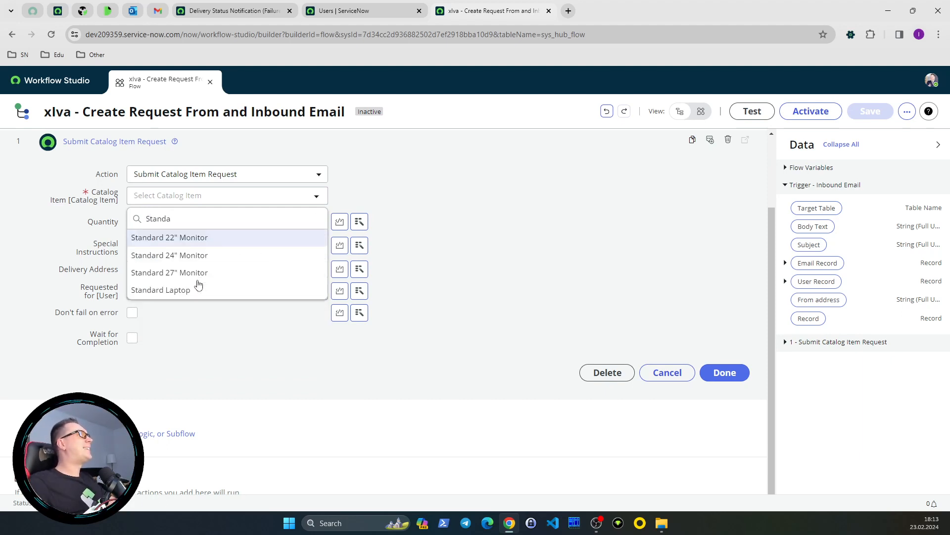
pyautogui.click(191, 290)
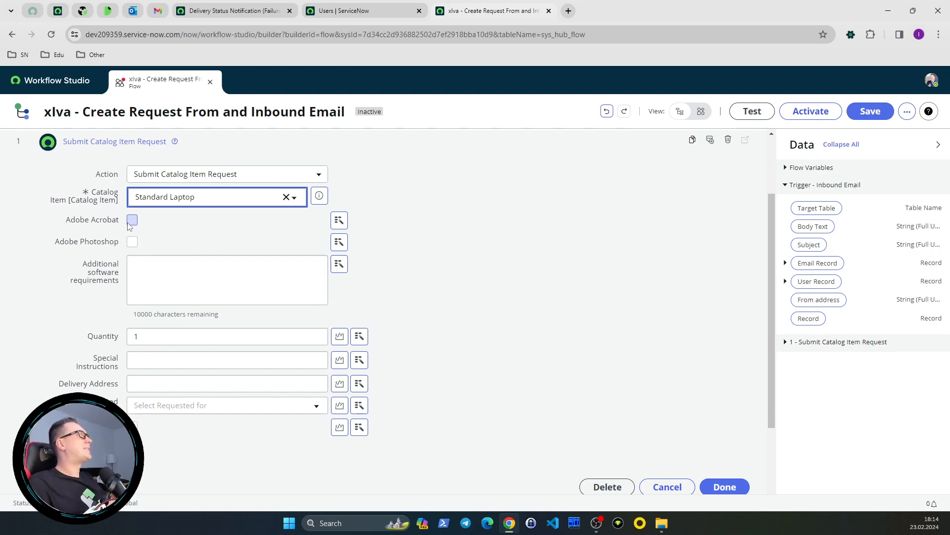
# - Include Adobe Acrobat and enter "I don't need Professional Acrobat, I can go with Standard." as the additional software requirements
pyautogui.click(132, 221)
pyautogui.click(155, 274)
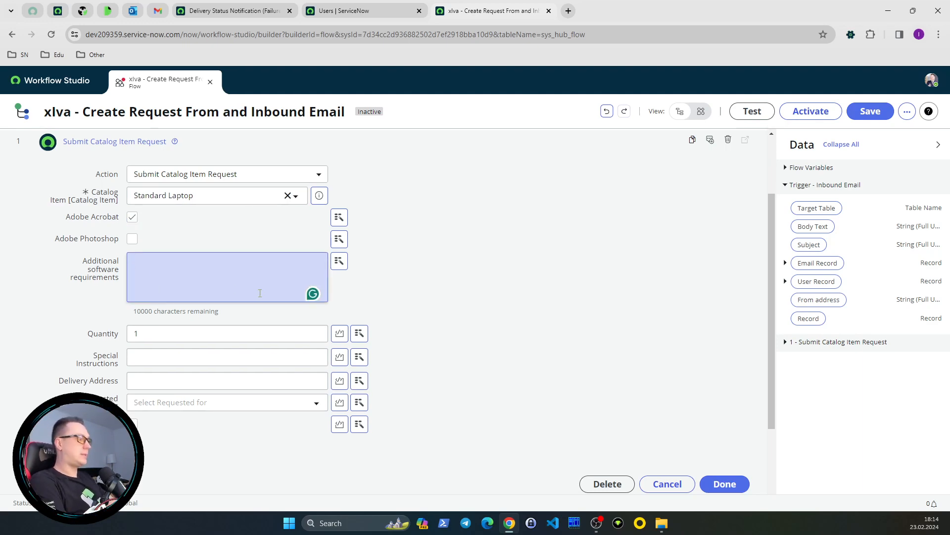
pyautogui.write("I don't need ")
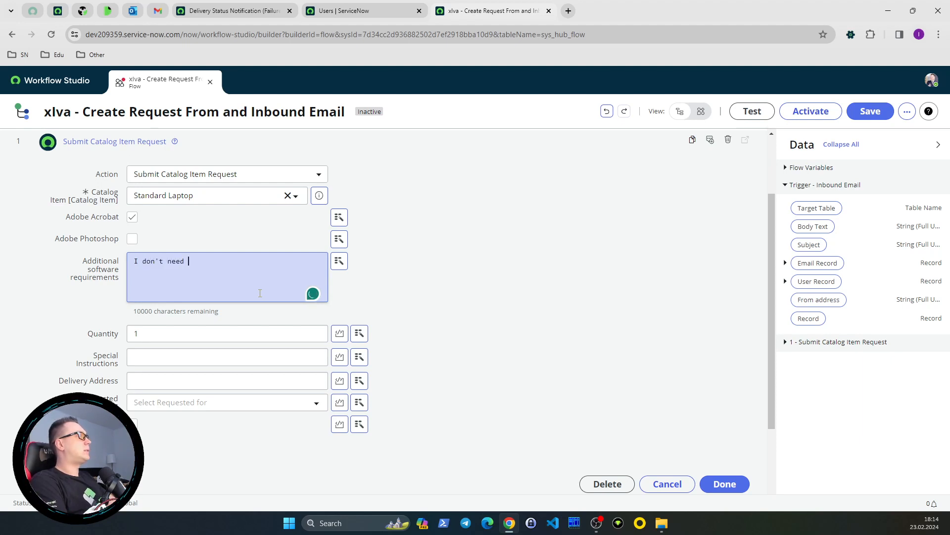
pyautogui.write('Profess')
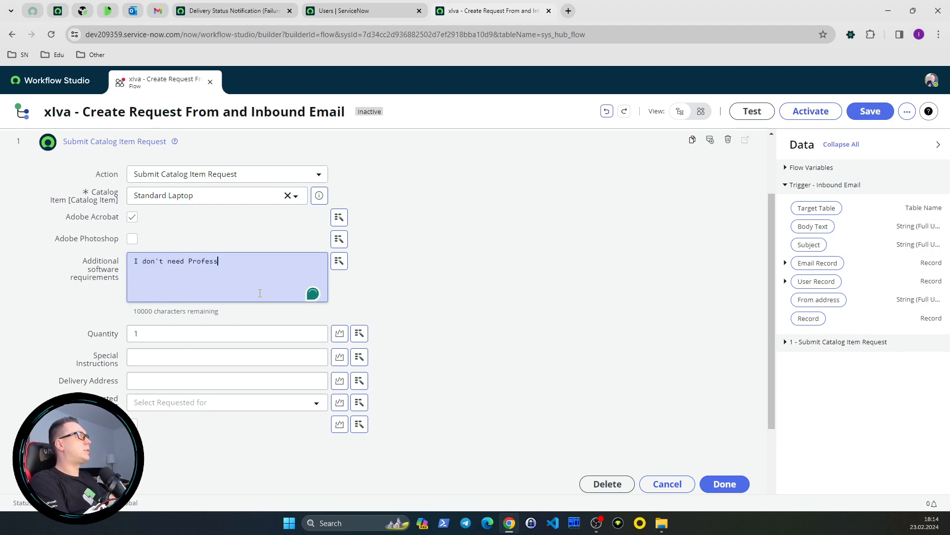
pyautogui.write('ional Acrobat,')
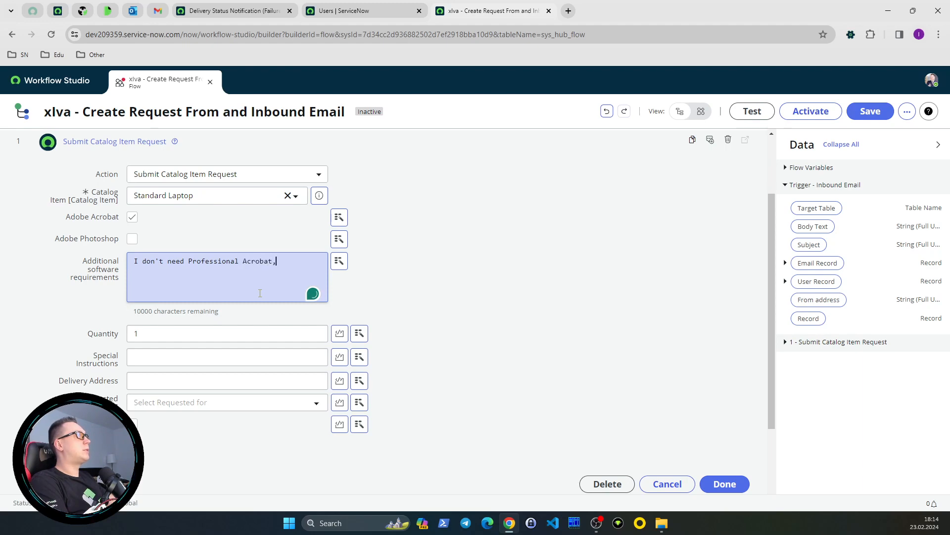
pyautogui.write(' I can go with Standard.')
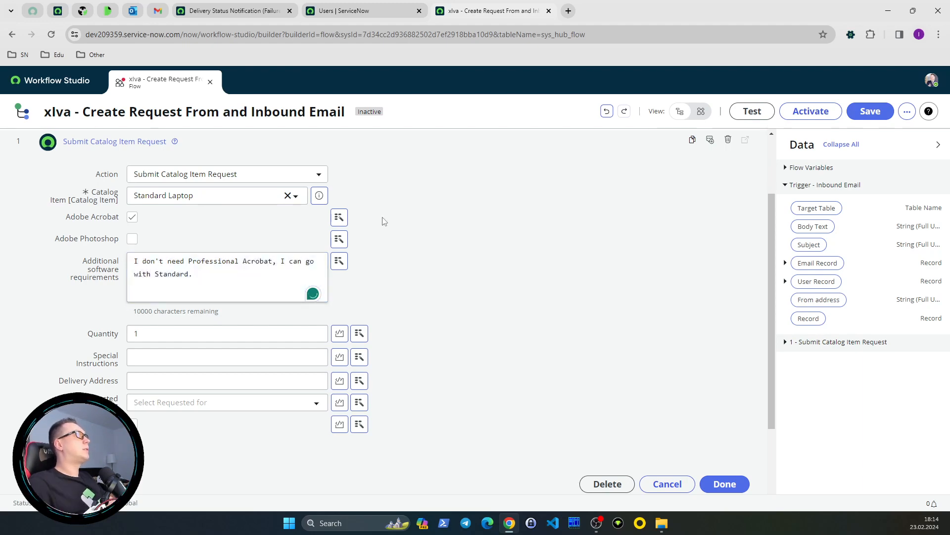
# - Review the catalog request action's remaining inputs, including the timeout options that Wait for Completion offers
pyautogui.scroll(-2, 382, 219)
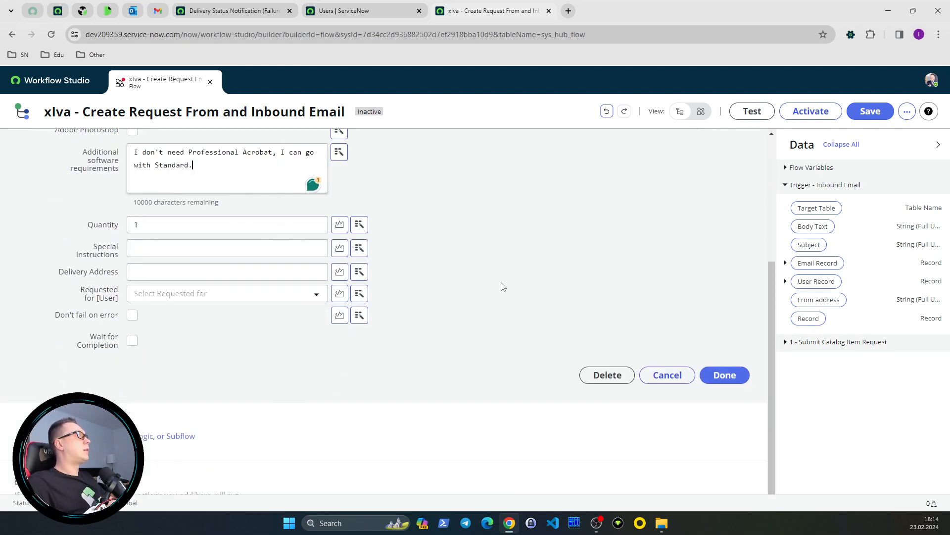
pyautogui.click(183, 228)
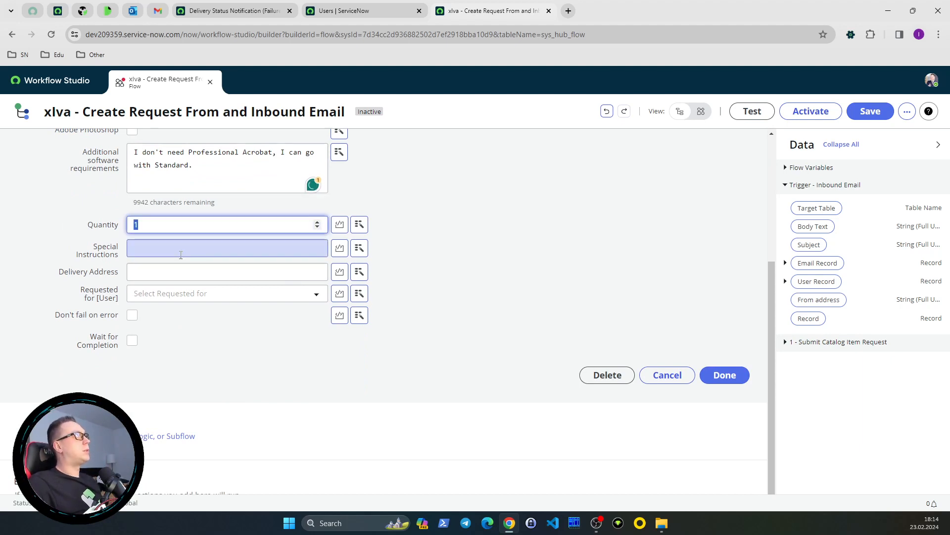
pyautogui.click(421, 301)
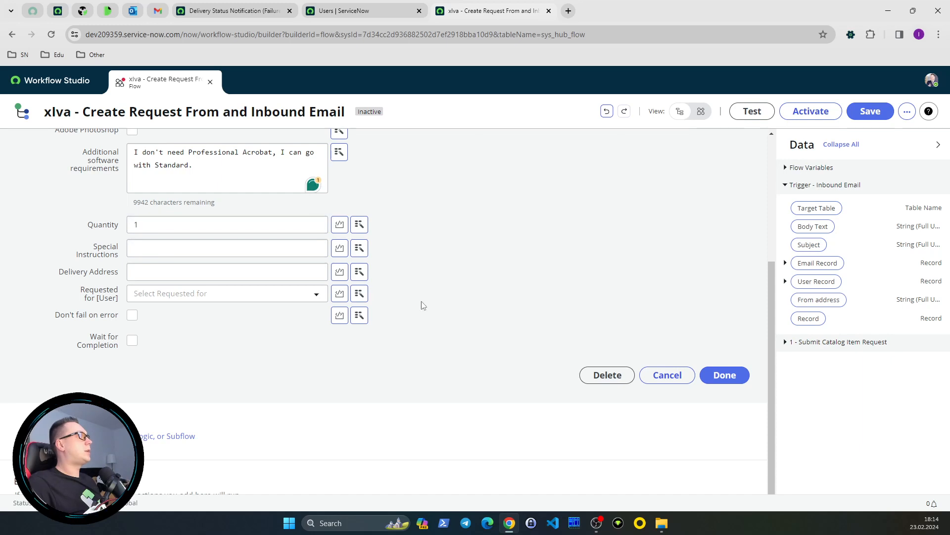
pyautogui.scroll(1, 183, 338)
pyautogui.scroll(3, 185, 341)
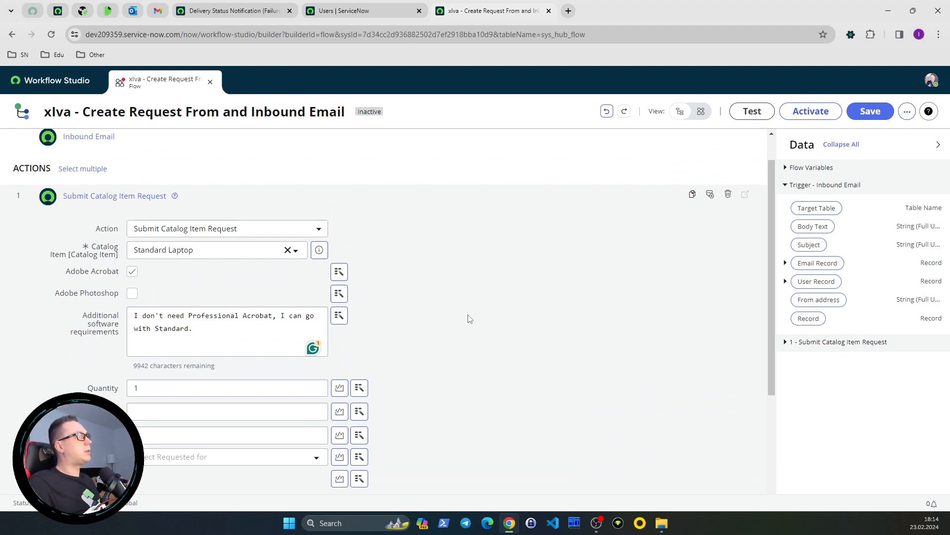
pyautogui.scroll(-3, 406, 345)
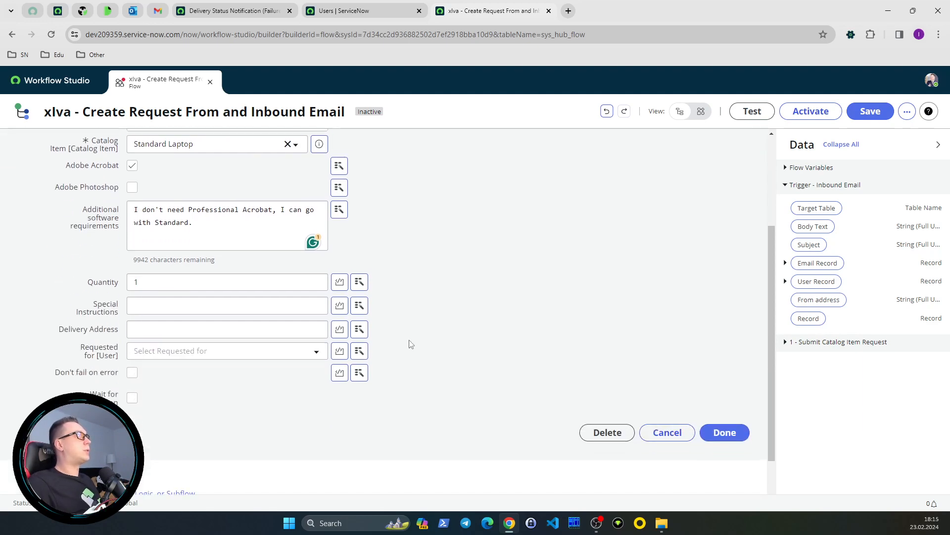
pyautogui.scroll(3, 410, 343)
pyautogui.scroll(-2, 410, 343)
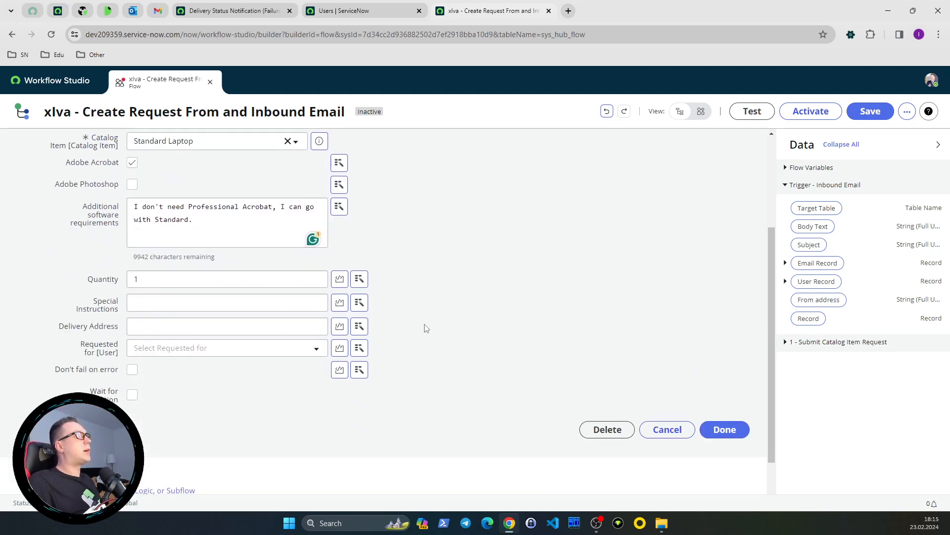
pyautogui.click(131, 395)
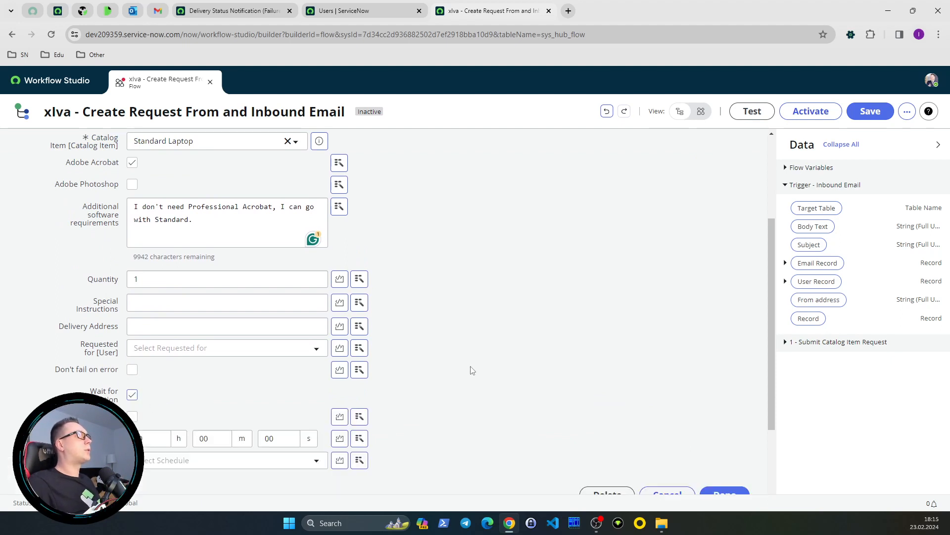
pyautogui.click(132, 396)
pyautogui.scroll(3, 531, 347)
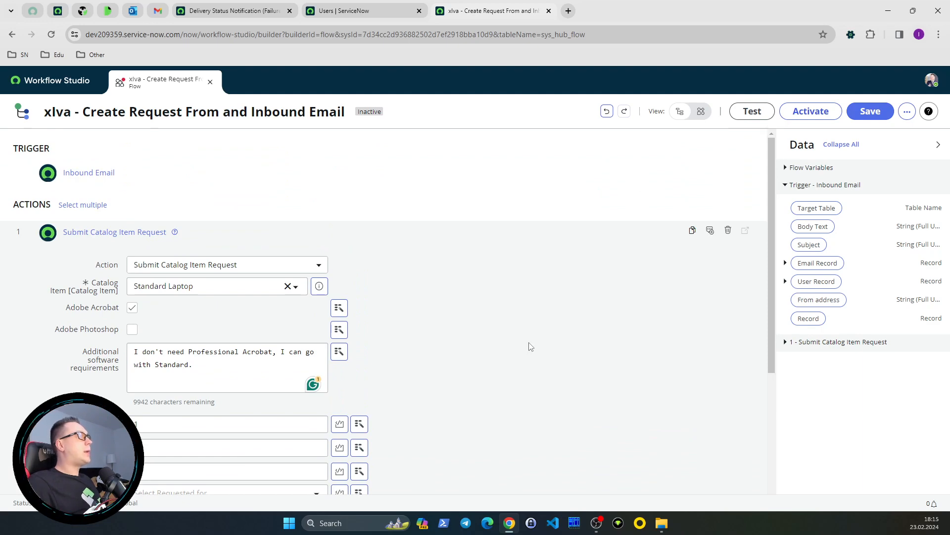
pyautogui.scroll(-3, 530, 347)
pyautogui.scroll(3, 531, 347)
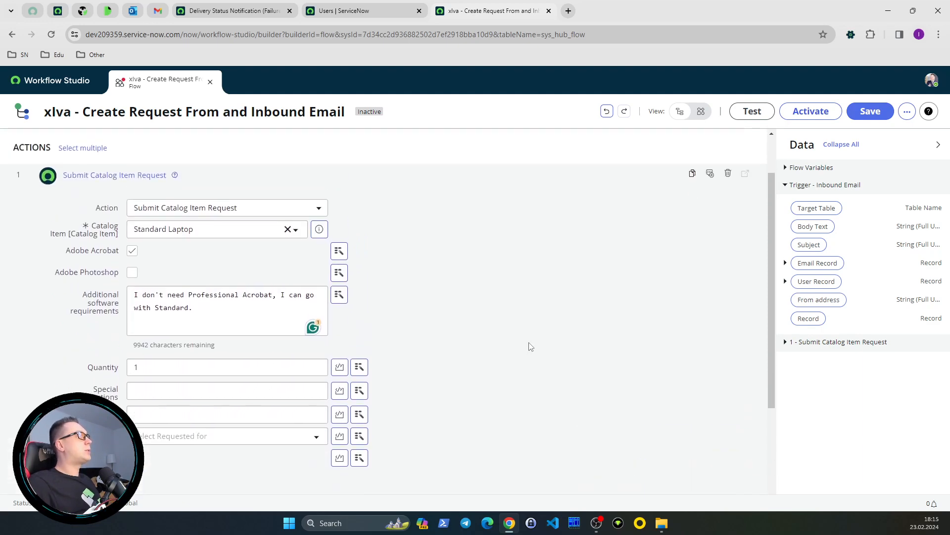
pyautogui.scroll(-3, 530, 347)
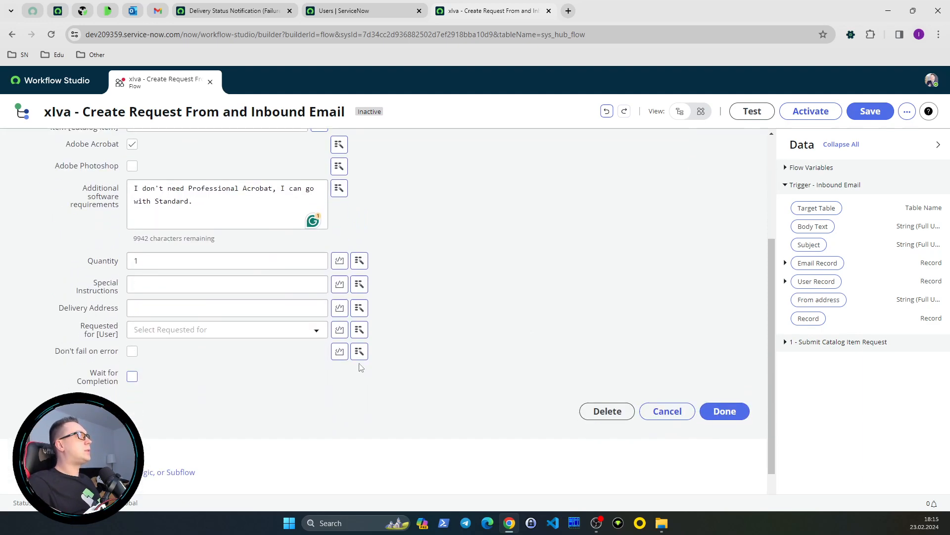
# - Enable Wait for Completion without a timeout and finish the Submit Catalog Item Request action
pyautogui.click(132, 376)
pyautogui.scroll(-1, 400, 383)
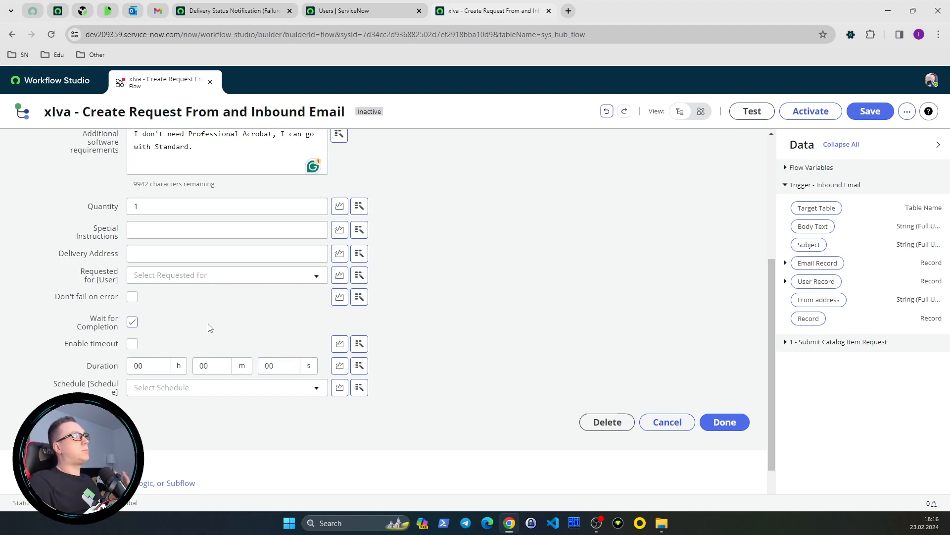
pyautogui.click(720, 422)
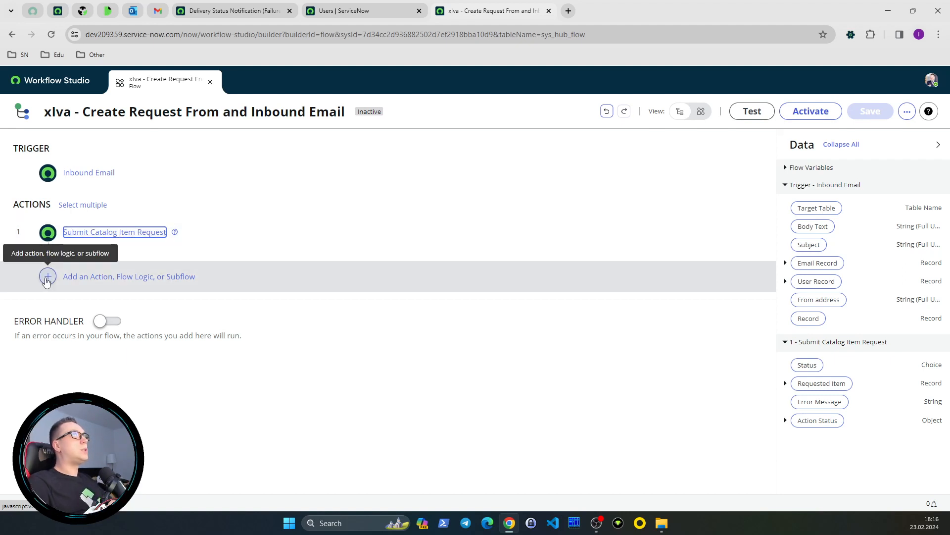
# - Activate the flow and confirm the activation
pyautogui.click(812, 115)
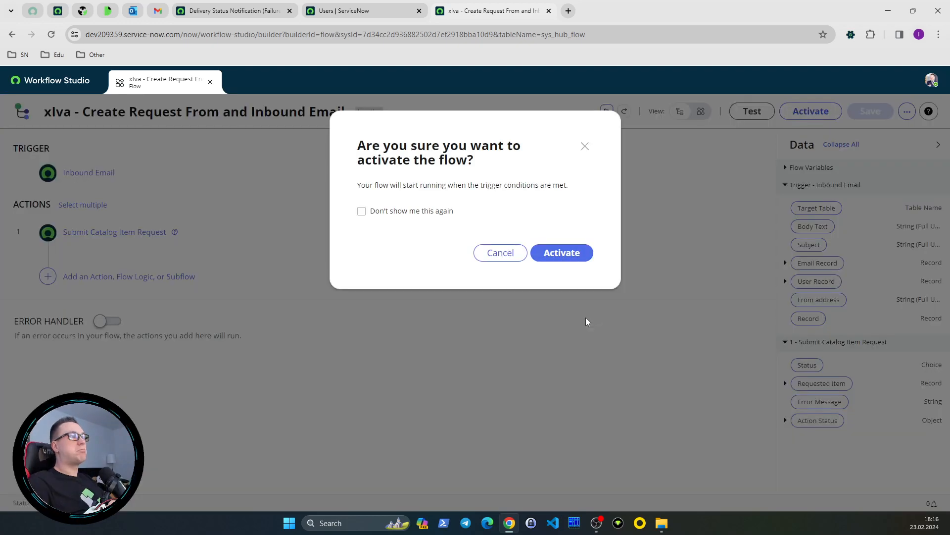
pyautogui.click(557, 252)
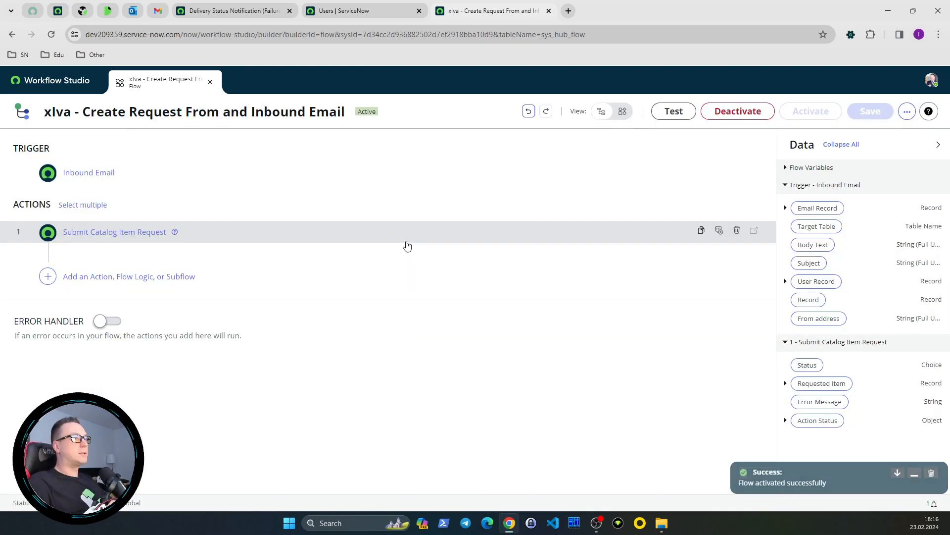
# - Return to the main ServiceNow instance, search the navigator for "email" and view the Email Diagnostics under System Mailboxes
pyautogui.click(55, 12)
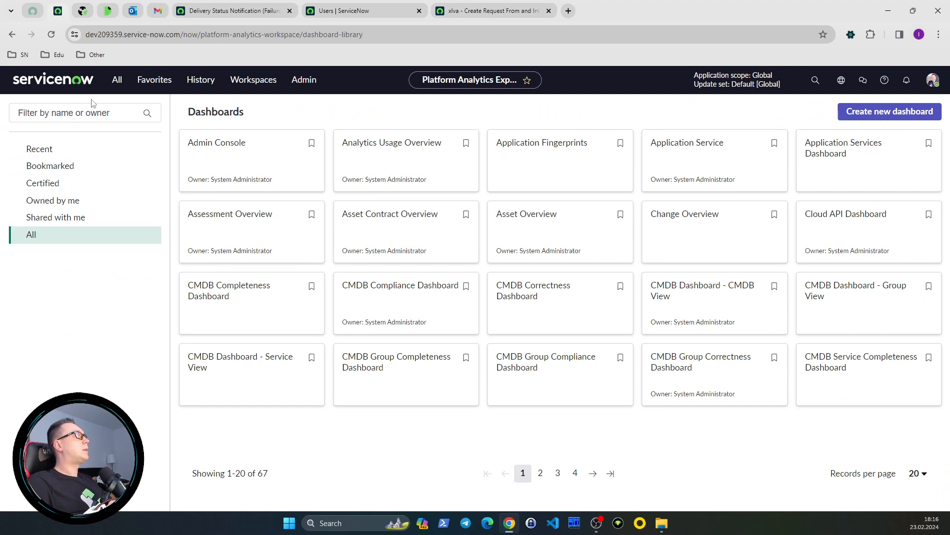
pyautogui.click(117, 80)
pyautogui.write('email')
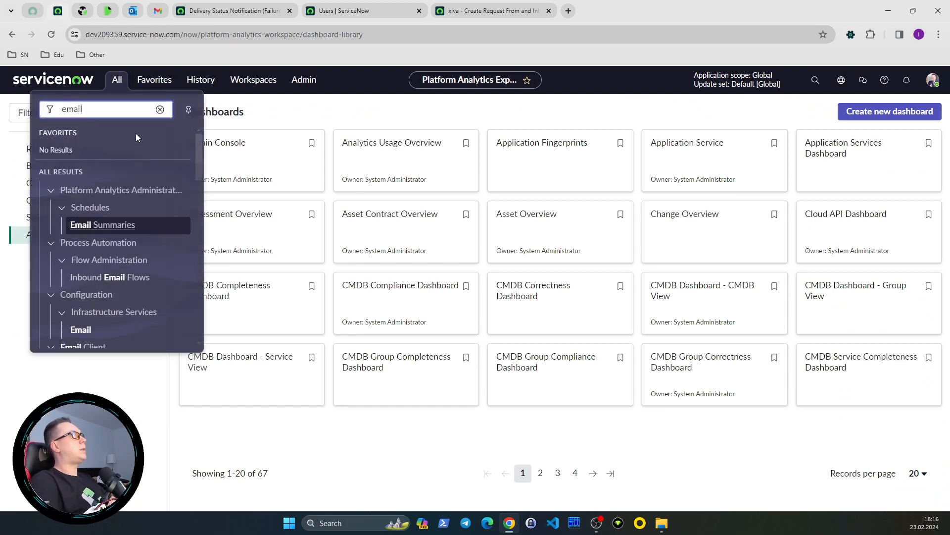
pyautogui.scroll(-4, 137, 222)
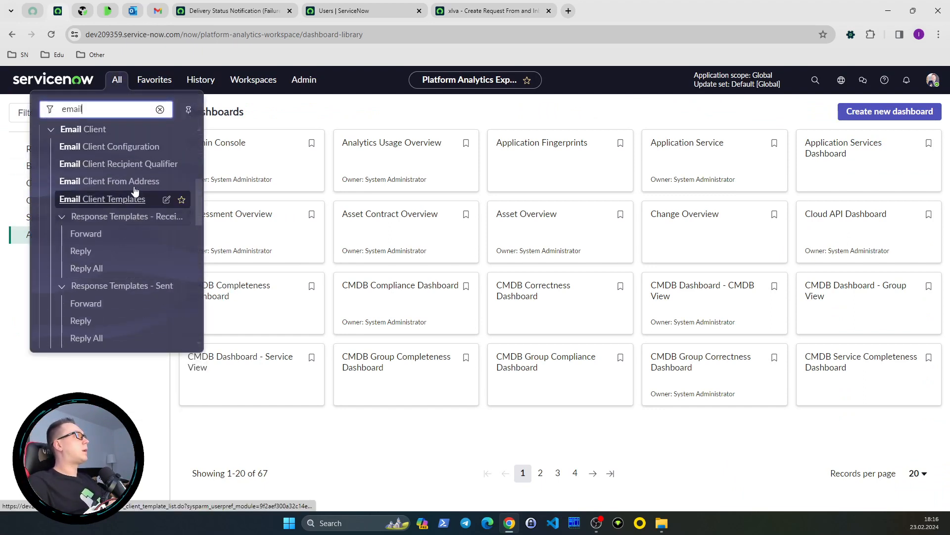
pyautogui.scroll(-5, 129, 203)
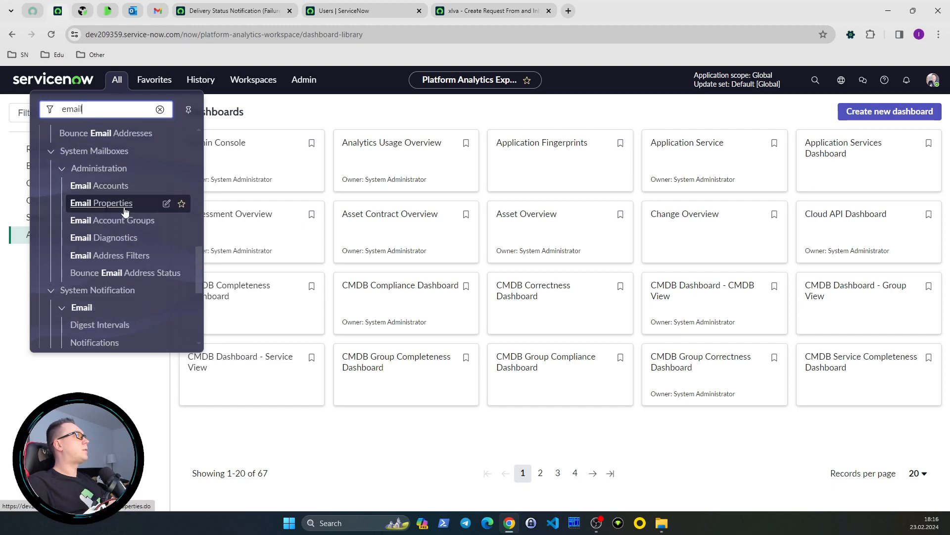
pyautogui.click(127, 238)
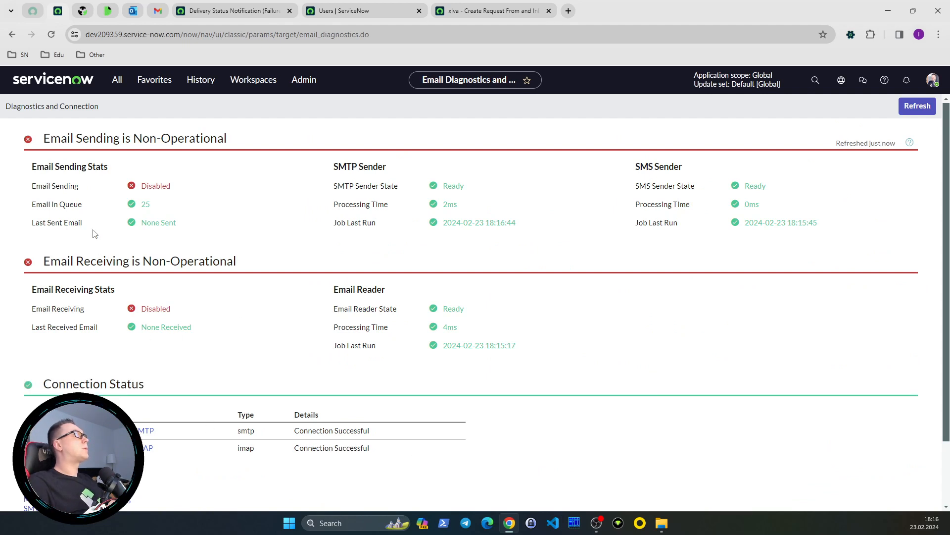
# - Find Email Properties through an "email" navigator search, enable email receiving in the inbound configuration and save the properties
pyautogui.click(125, 86)
pyautogui.click(114, 105)
pyautogui.write('emailemail')
pyautogui.hotkey('ctrl', 'a')
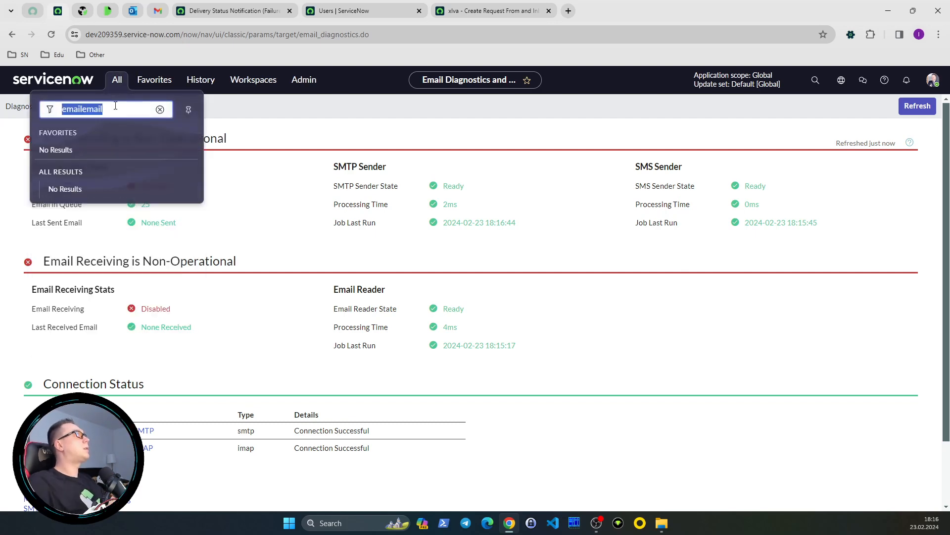
pyautogui.write('email')
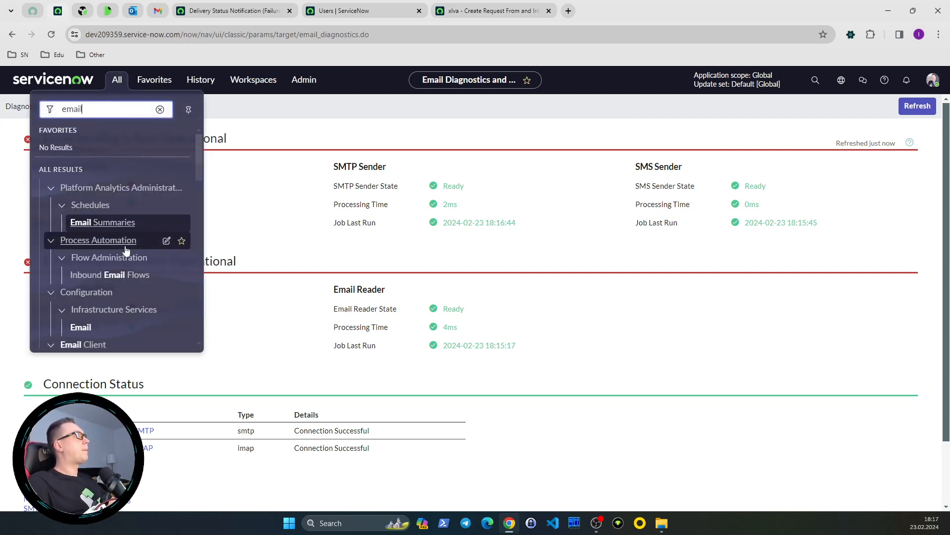
pyautogui.scroll(-15, 126, 249)
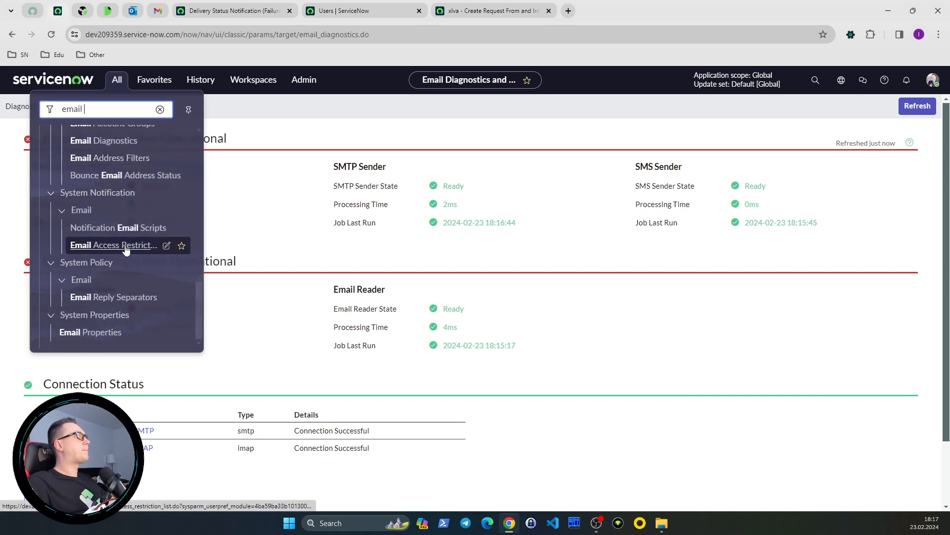
pyautogui.scroll(4, 117, 304)
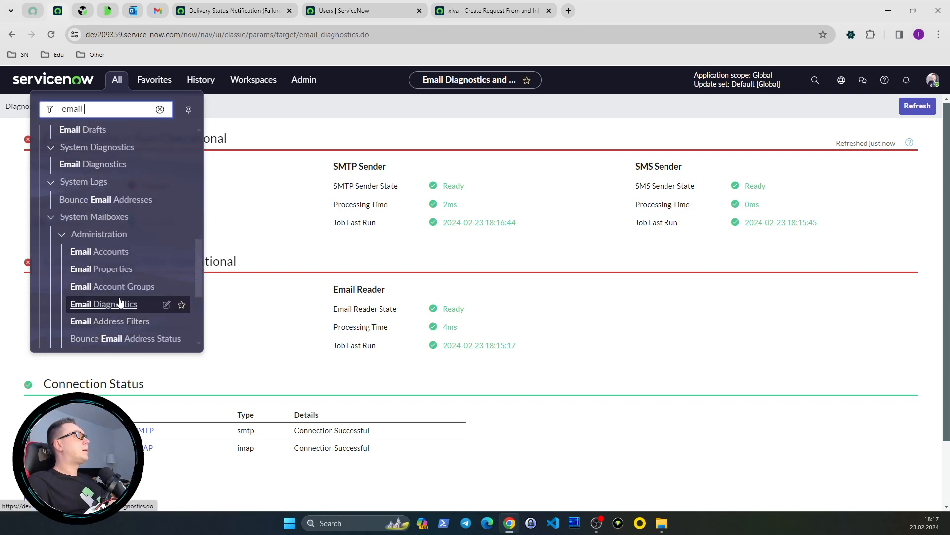
pyautogui.click(124, 269)
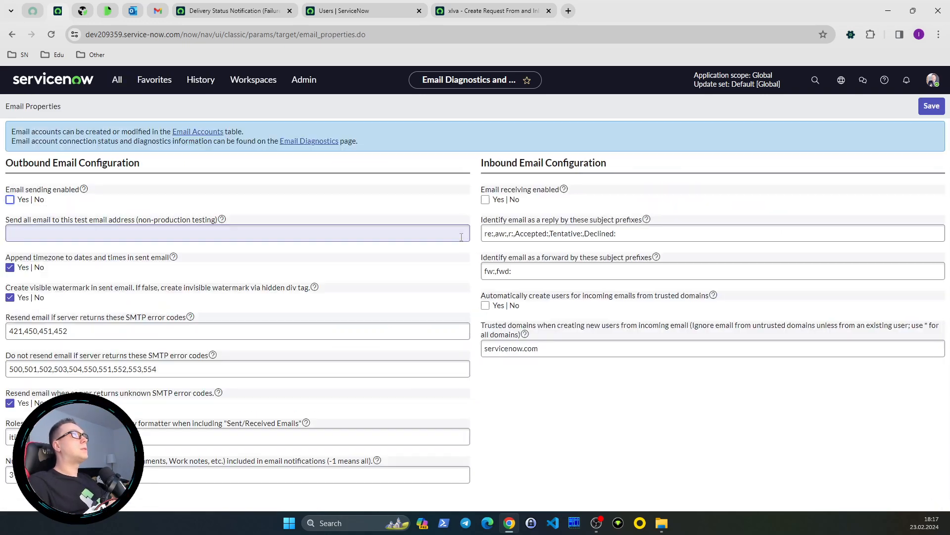
pyautogui.click(481, 200)
pyautogui.click(922, 106)
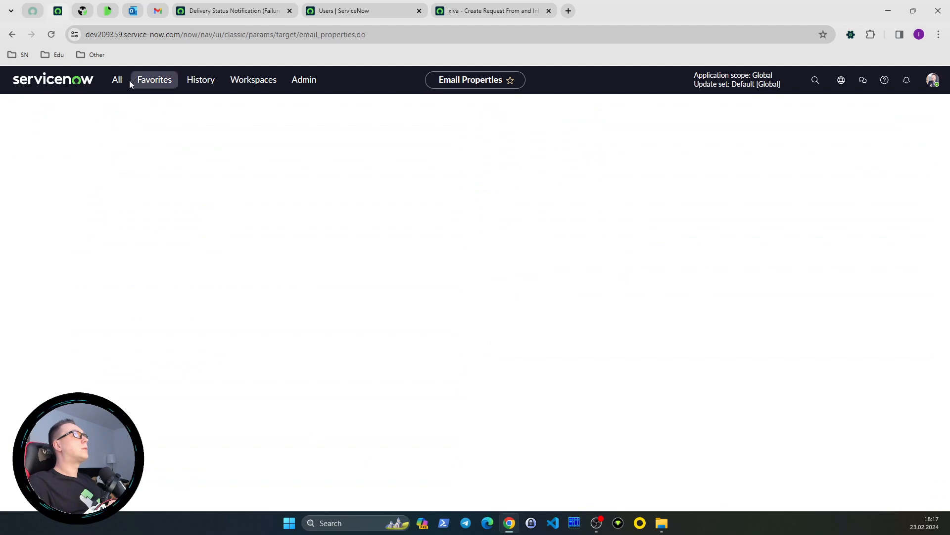
# - Load Email Diagnostics in a separate browser tab and check the email receiving status and account connections
pyautogui.click(117, 81)
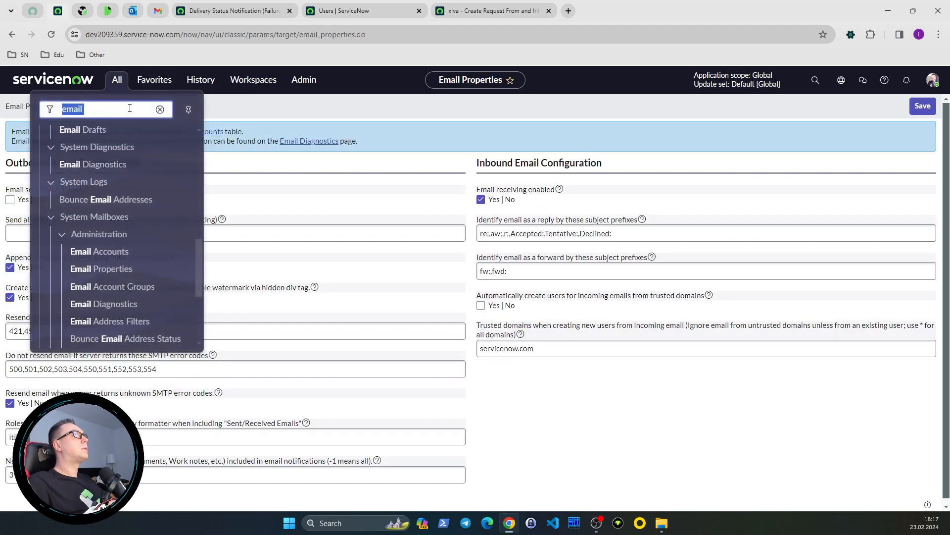
pyautogui.middleClick(124, 303)
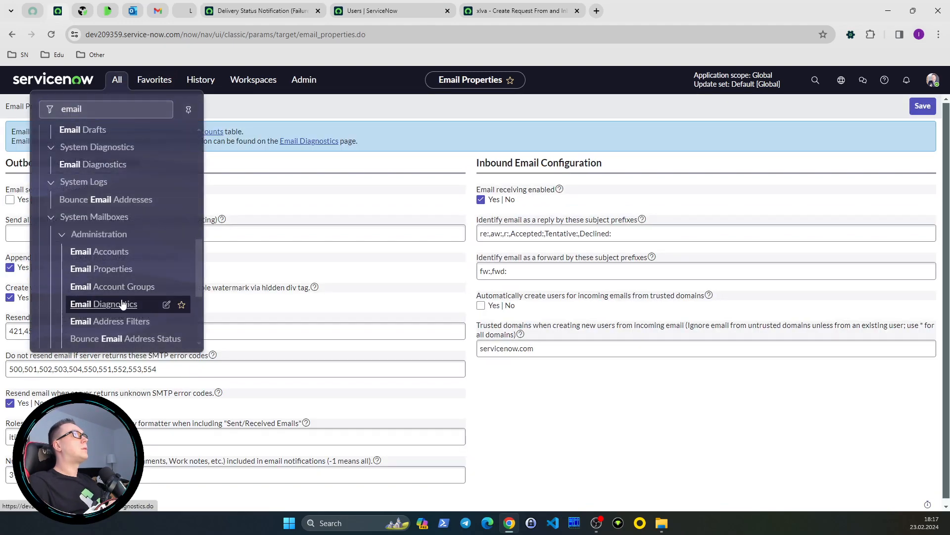
pyautogui.click(243, 17)
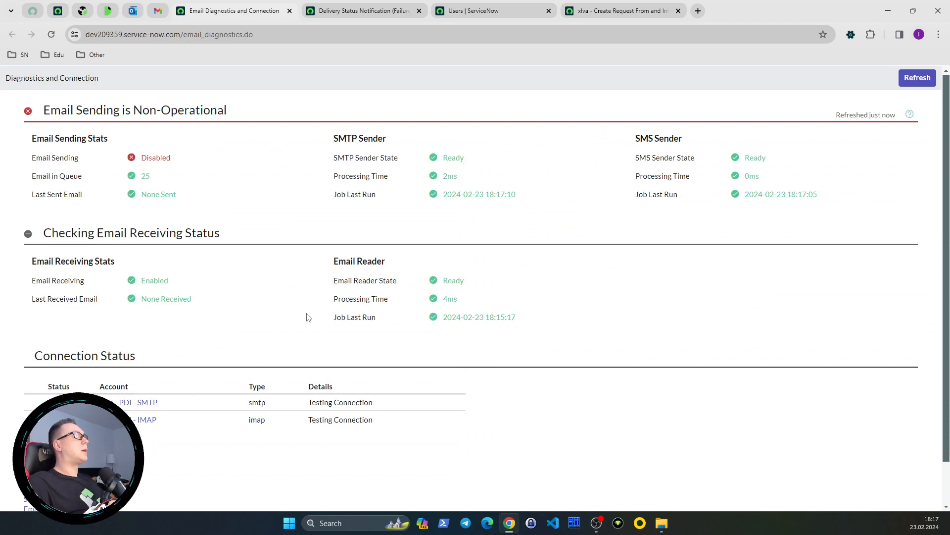
pyautogui.doubleClick(155, 280)
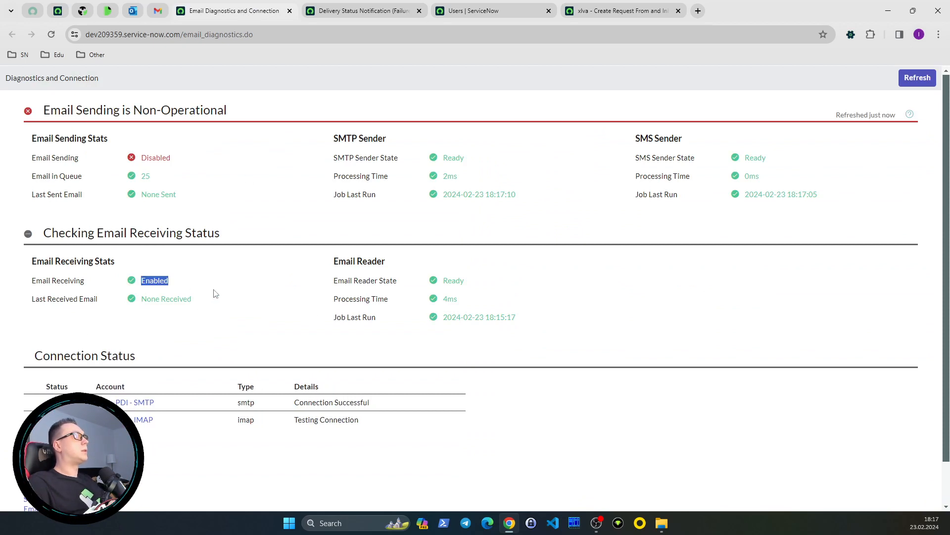
pyautogui.click(181, 288)
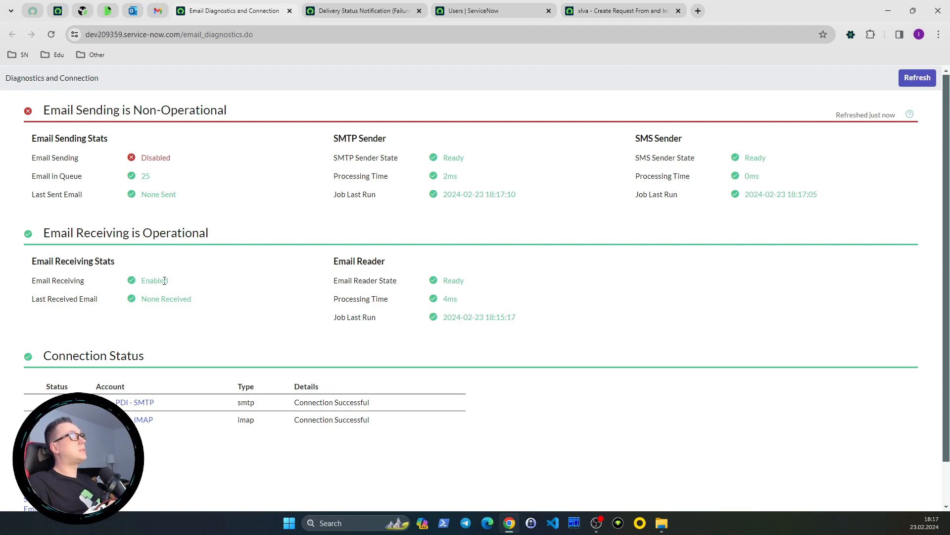
pyautogui.doubleClick(164, 280)
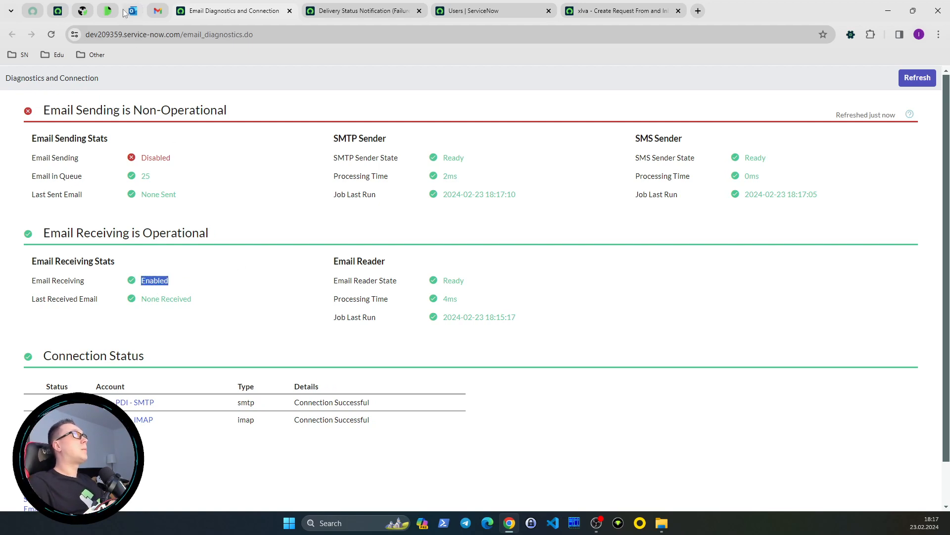
# - Switch to Outlook and start forwarding the sent message "Attachment Test #2"
pyautogui.click(137, 16)
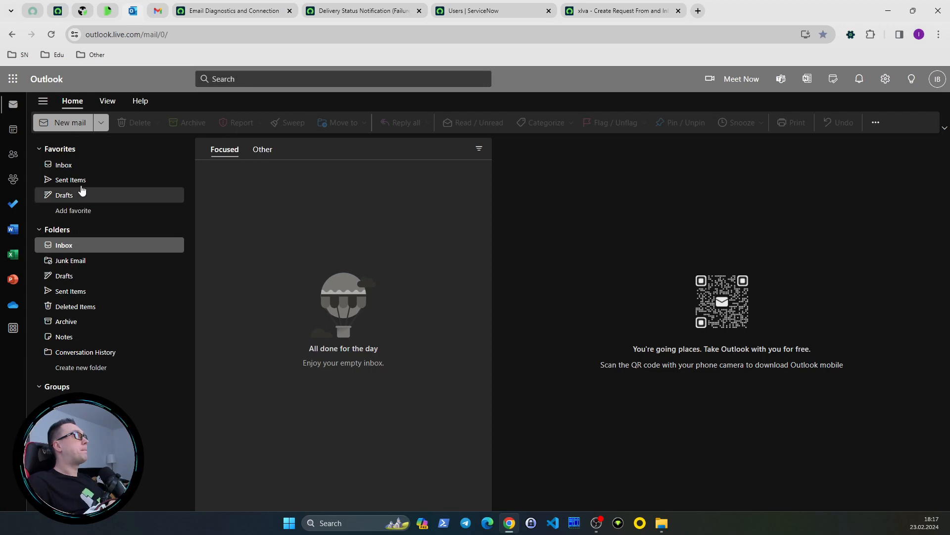
pyautogui.click(96, 180)
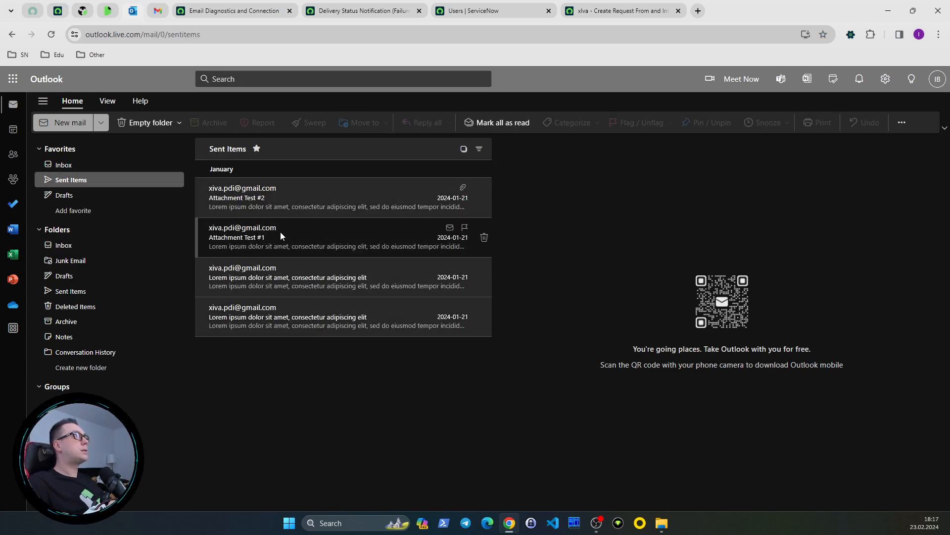
pyautogui.click(299, 202)
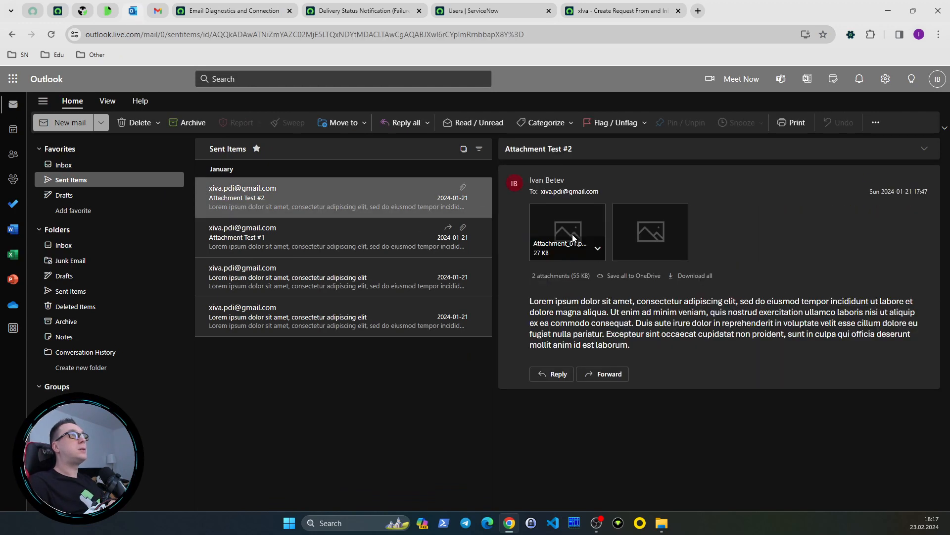
pyautogui.click(902, 179)
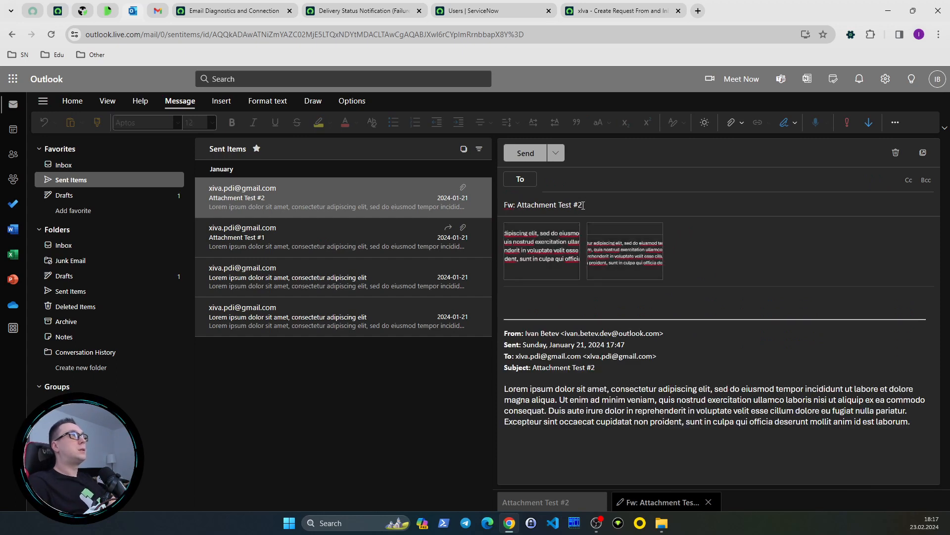
# - Change the forwarded message's subject to "Make me a request from this email" and fill in the instance mailbox's address as recipient
pyautogui.moveTo(583, 204); pyautogui.dragTo(508, 203)
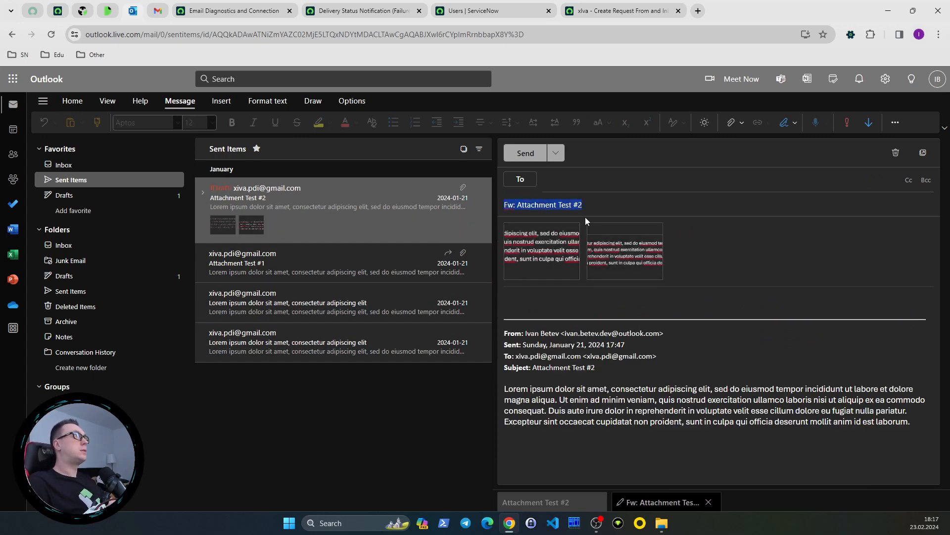
pyautogui.write('Make maa req')
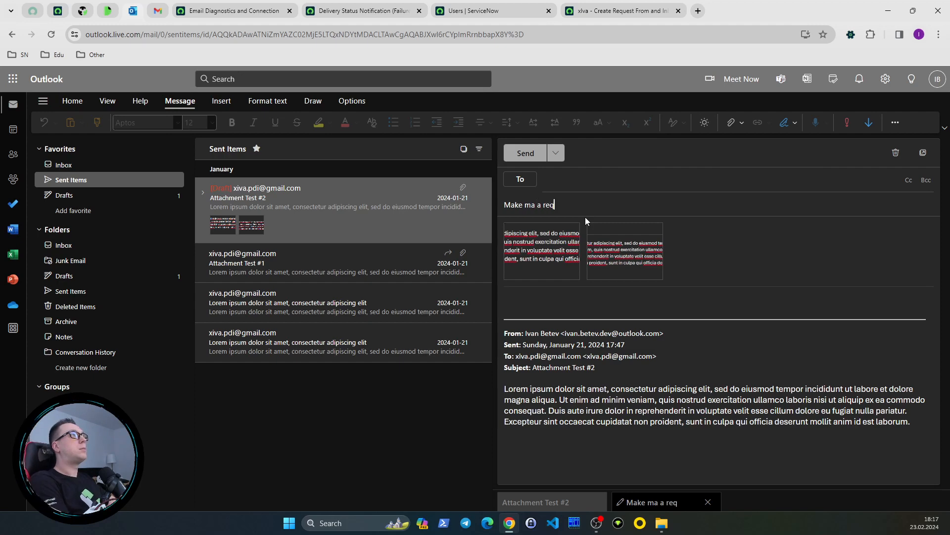
pyautogui.write('uest')
pyautogui.press('BackSpace')
pyautogui.press('BackSpace')
pyautogui.press('BackSpace')
pyautogui.press('BackSpace')
pyautogui.press('BackSpace')
pyautogui.press('BackSpace')
pyautogui.press('BackSpace')
pyautogui.press('BackSpace')
pyautogui.press('BackSpace')
pyautogui.press('BackSpace')
pyautogui.press('BackSpace')
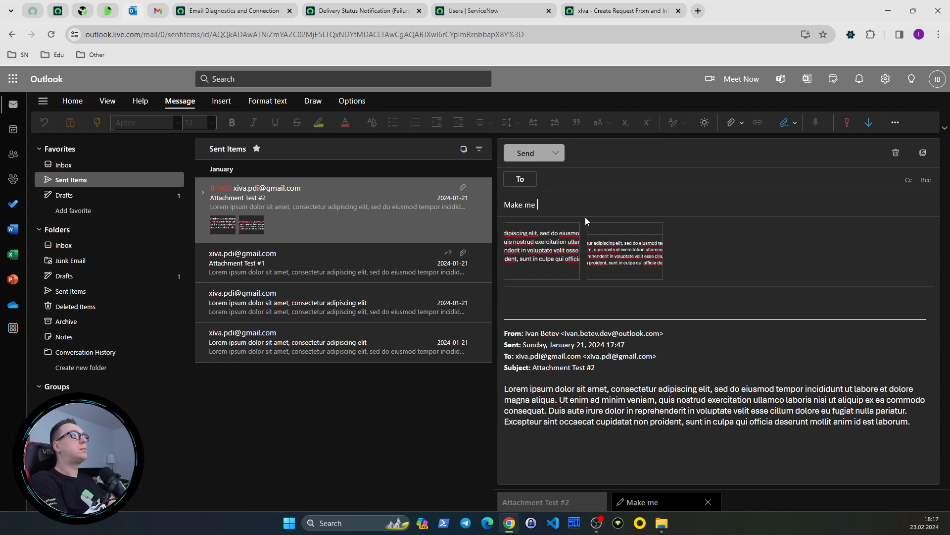
pyautogui.write('e a request from t')
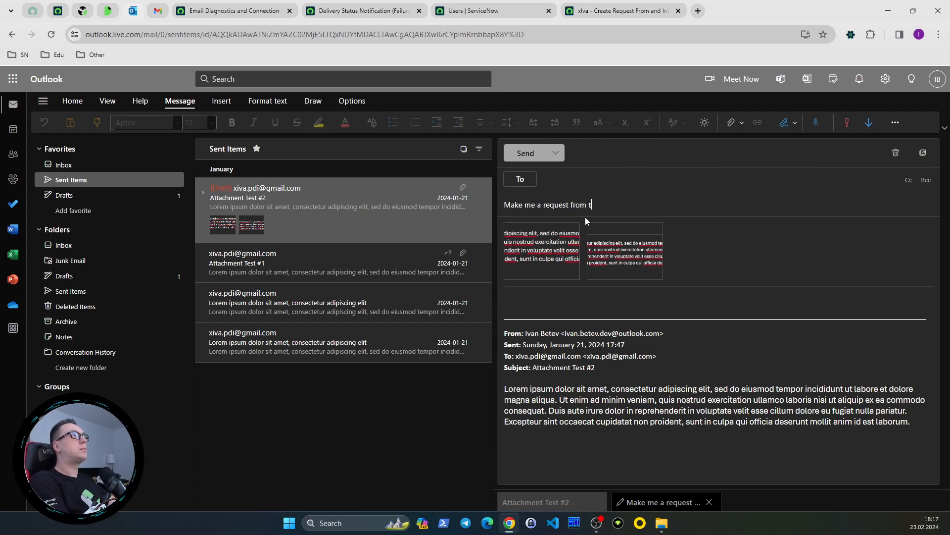
pyautogui.write('his email')
pyautogui.hotkey('ctrl', 'a')
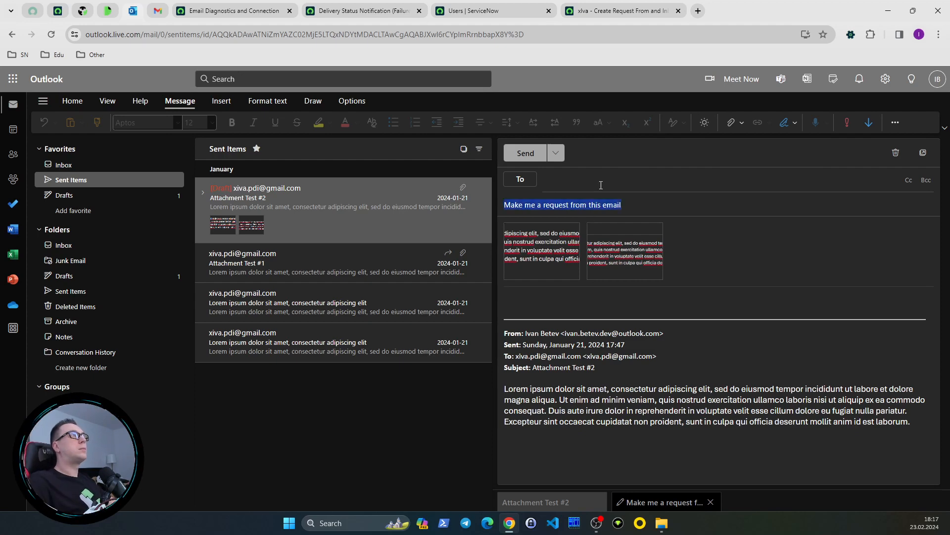
pyautogui.click(602, 181)
pyautogui.click(601, 202)
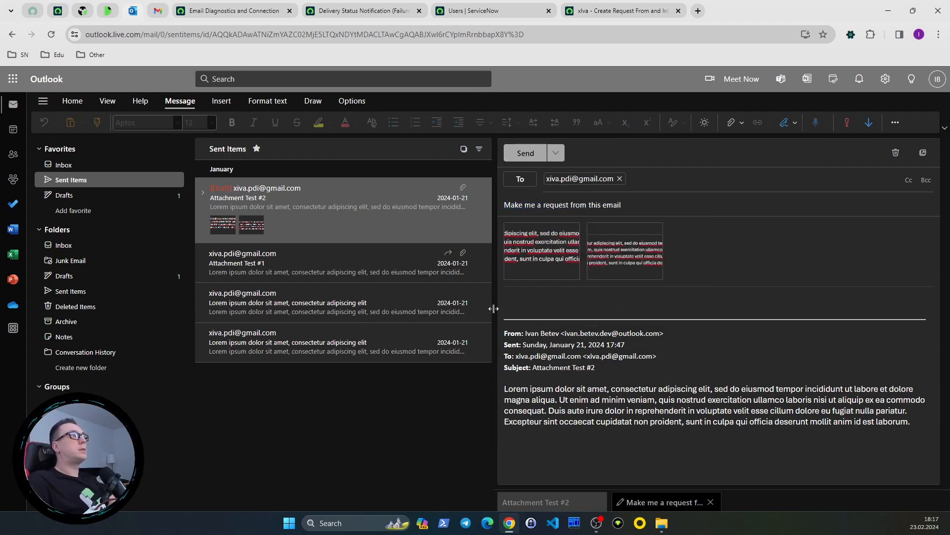
# - Remove the forwarded header block and blank space above the body text, and send the email
pyautogui.click(592, 372)
pyautogui.moveTo(596, 367); pyautogui.dragTo(504, 324)
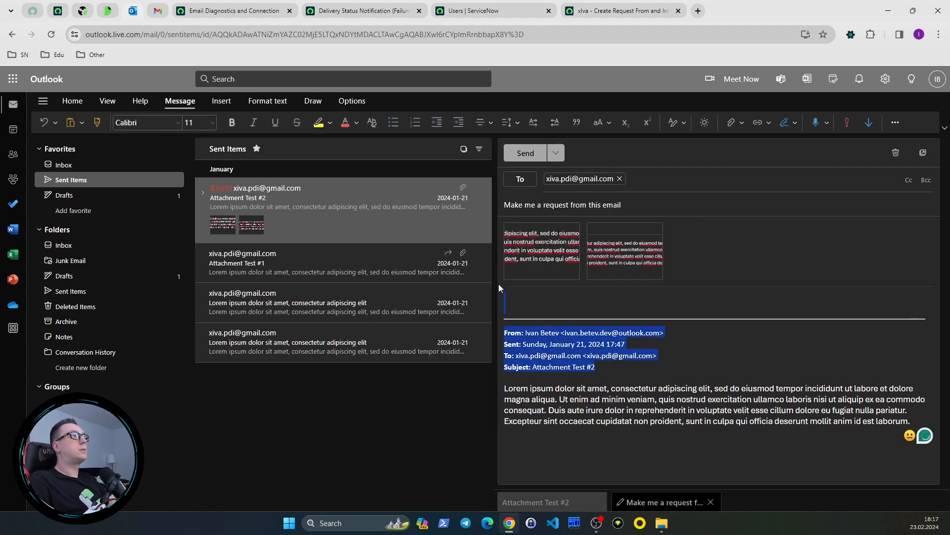
pyautogui.press('BackSpace')
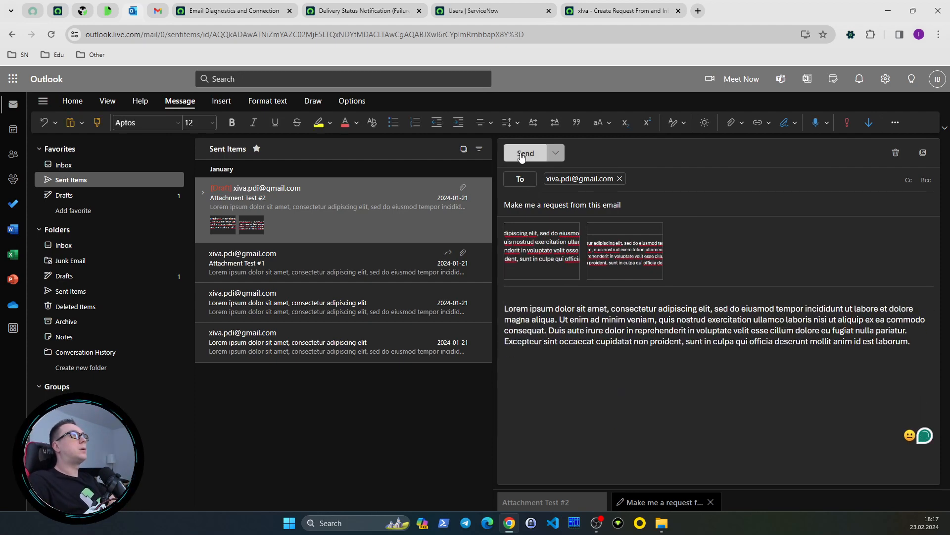
pyautogui.press('BackSpace')
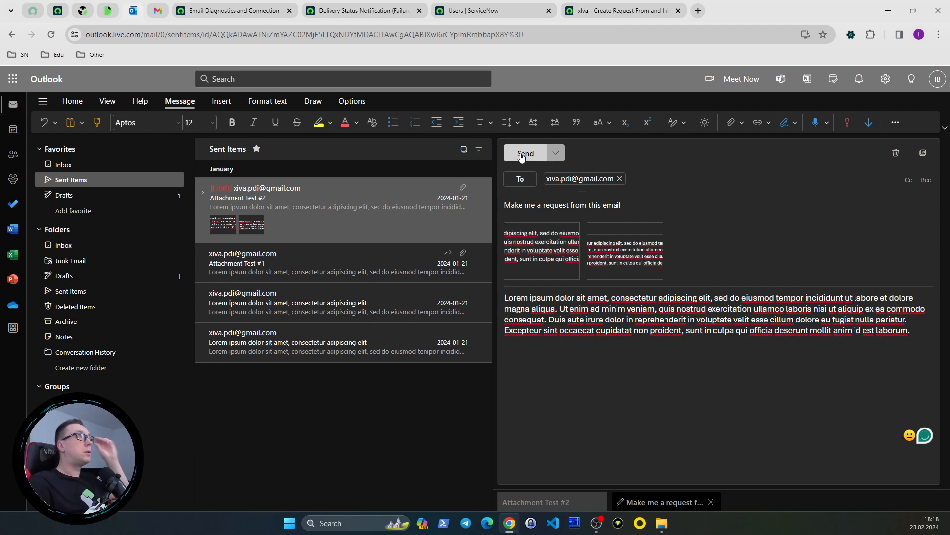
pyautogui.click(523, 154)
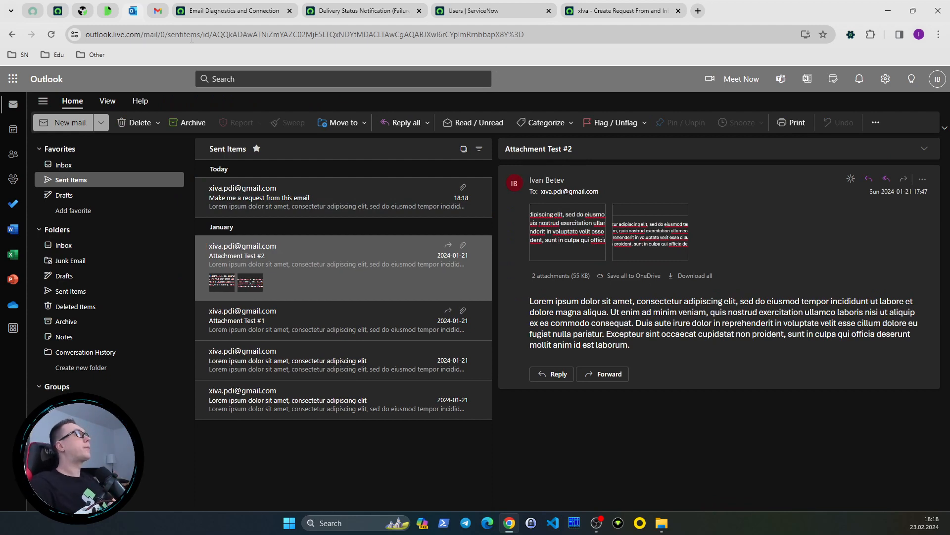
# - Reload the ServiceNow email diagnostics and open the Emails table list with sys_email.LIST
pyautogui.click(191, 12)
pyautogui.click(51, 35)
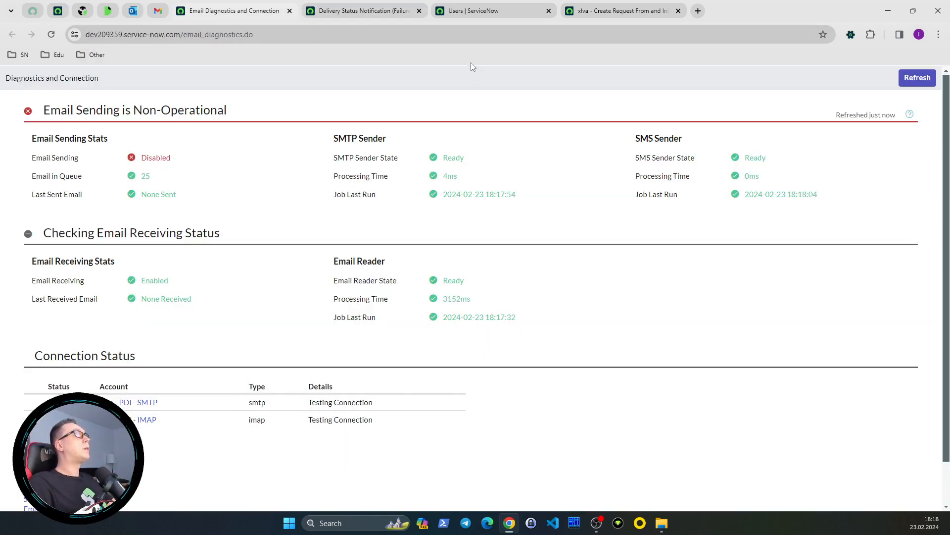
pyautogui.click(57, 10)
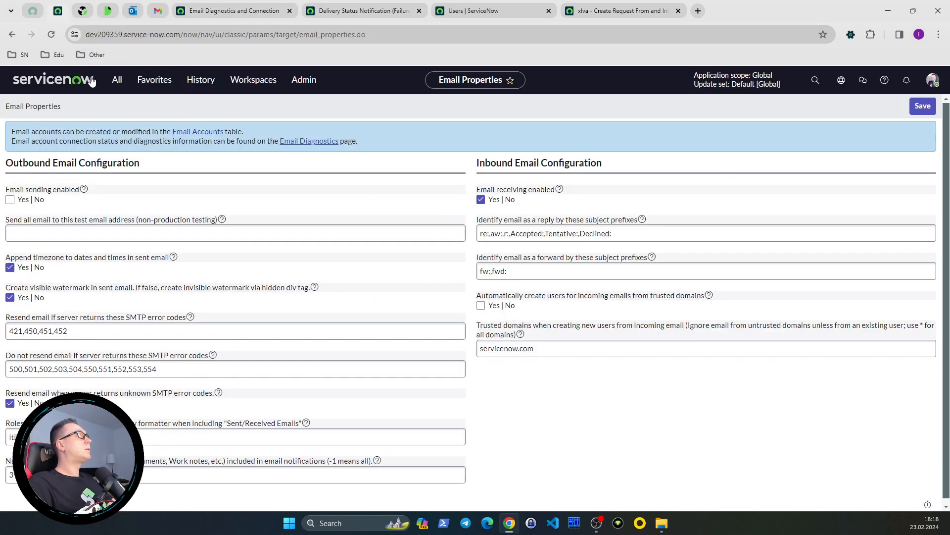
pyautogui.click(115, 80)
pyautogui.write('sys_emai')
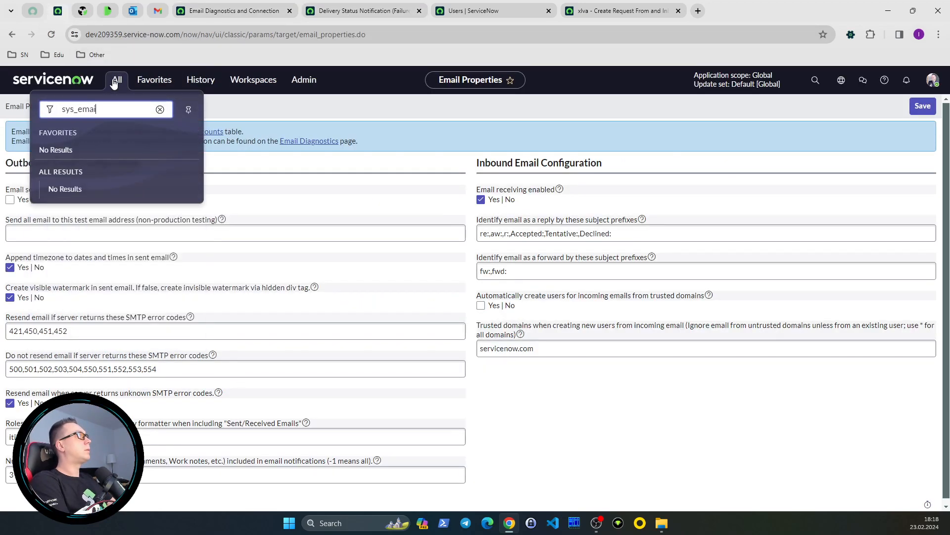
pyautogui.write('l.LIST')
pyautogui.press('Return')
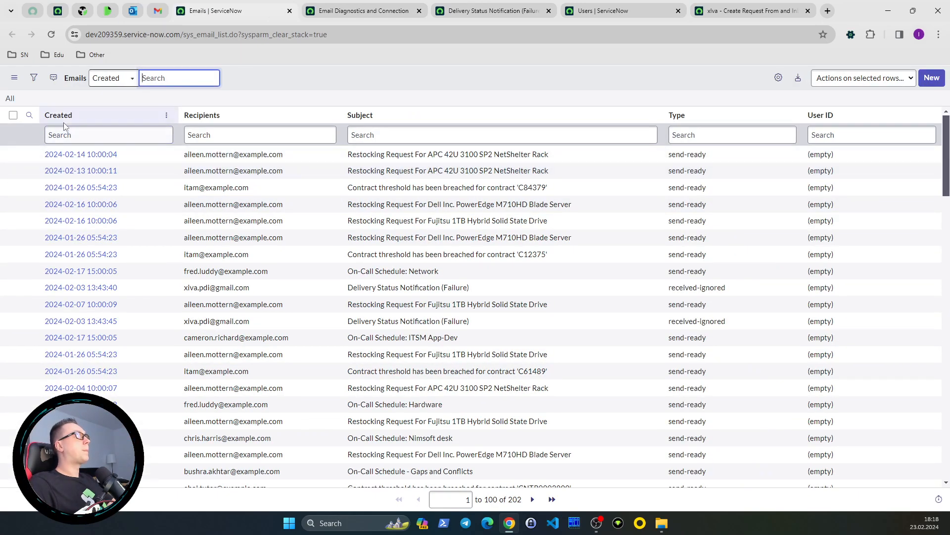
# - Sort the Emails list by created date with the newest first, and refresh the unfiltered list
pyautogui.click(58, 117)
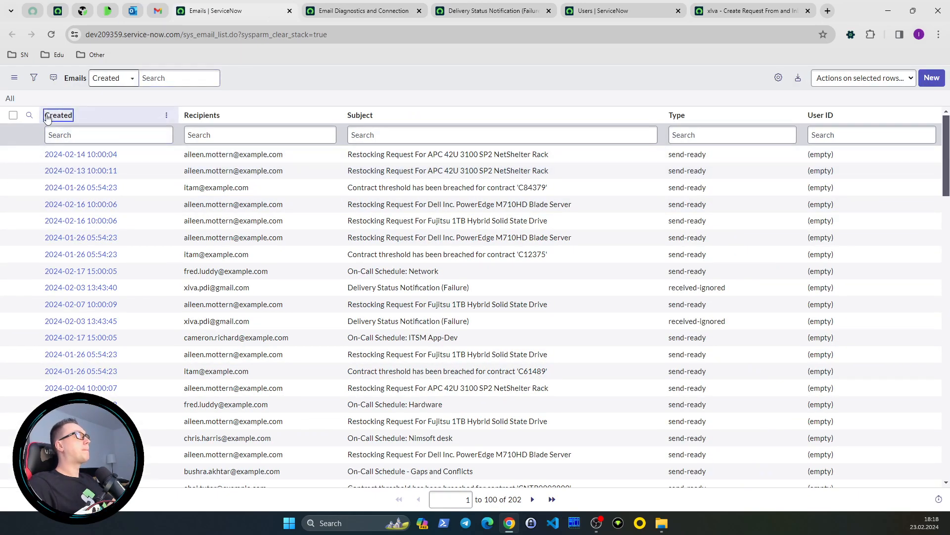
pyautogui.click(48, 117)
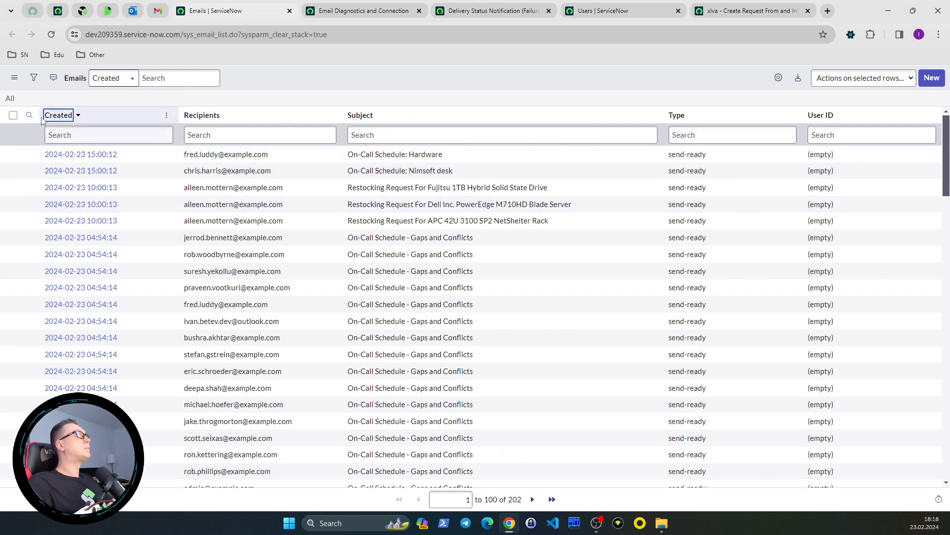
pyautogui.click(10, 98)
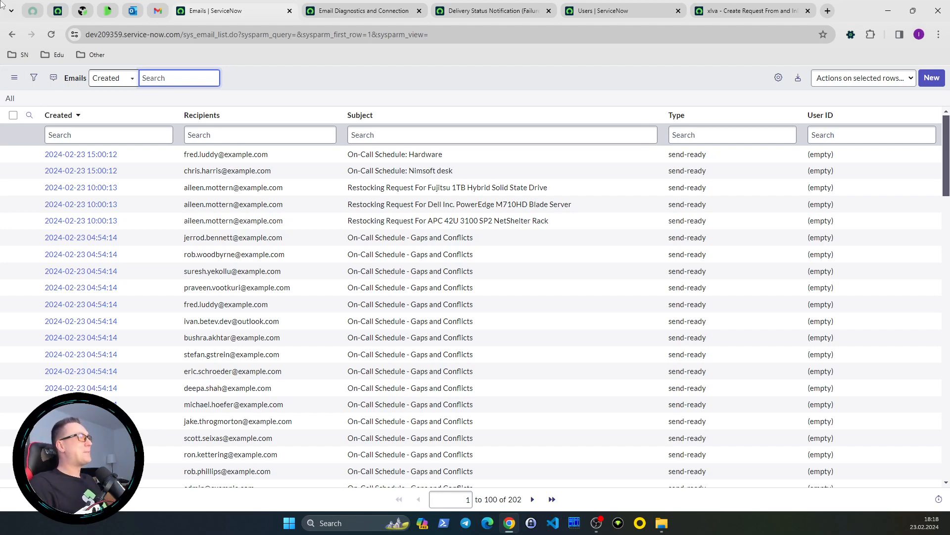
pyautogui.click(9, 98)
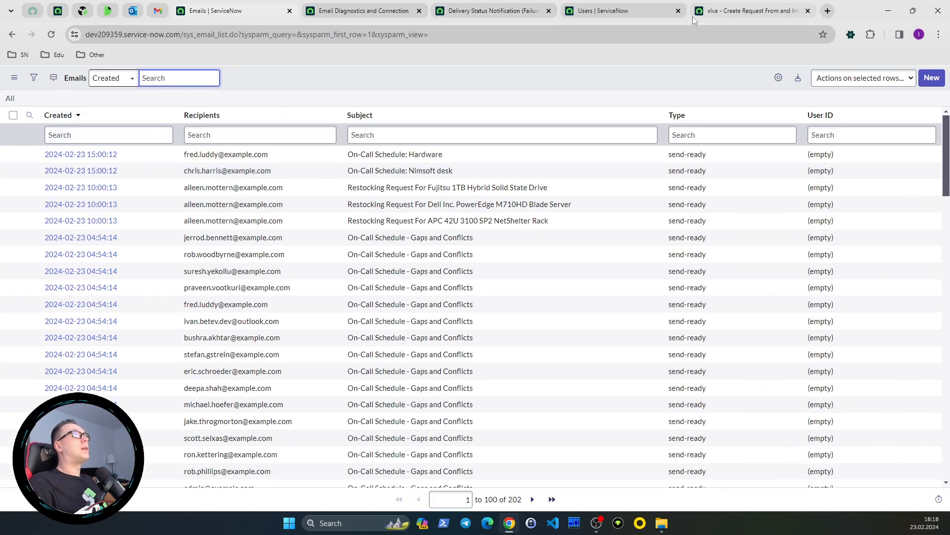
# - Examine the ServiceNow Core actions that could follow Submit Catalog Item Request in the flow, including those for email attachments
pyautogui.click(723, 11)
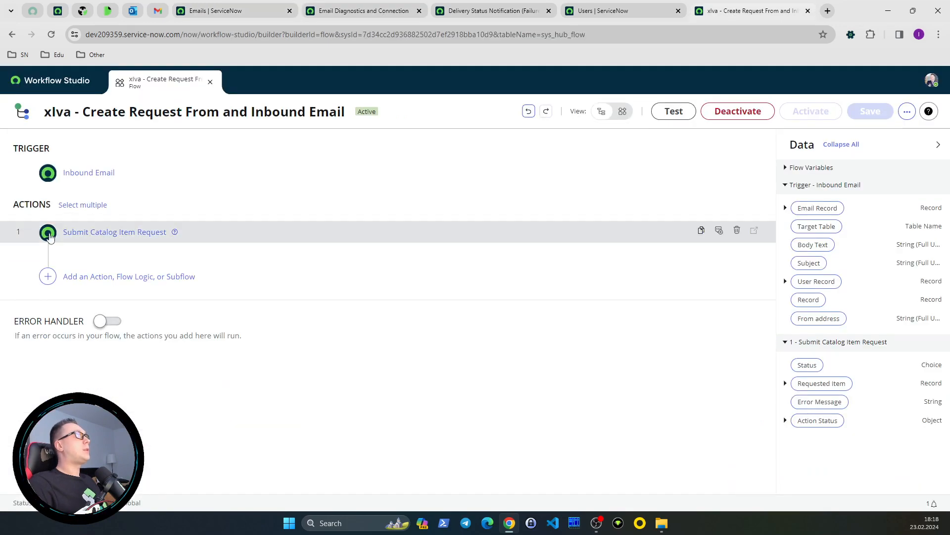
pyautogui.click(48, 276)
pyautogui.click(104, 276)
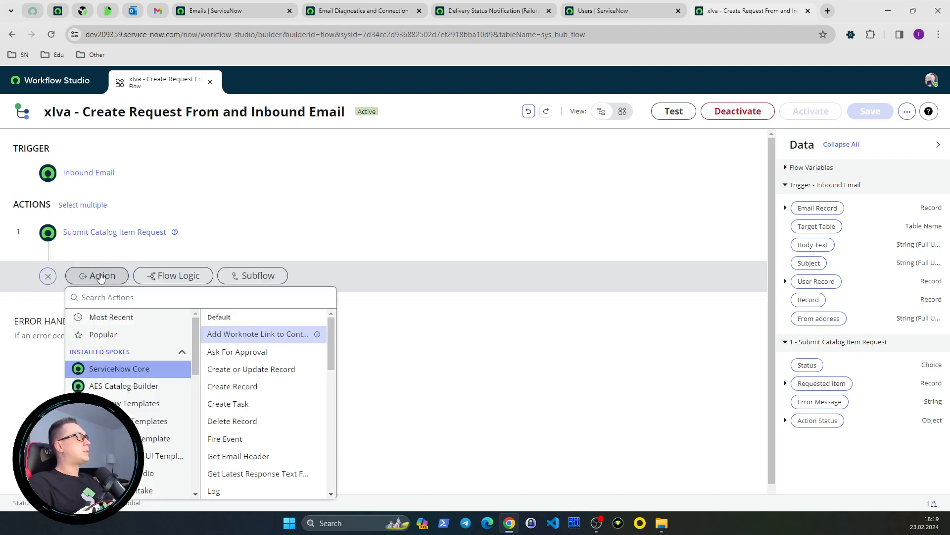
pyautogui.click(144, 300)
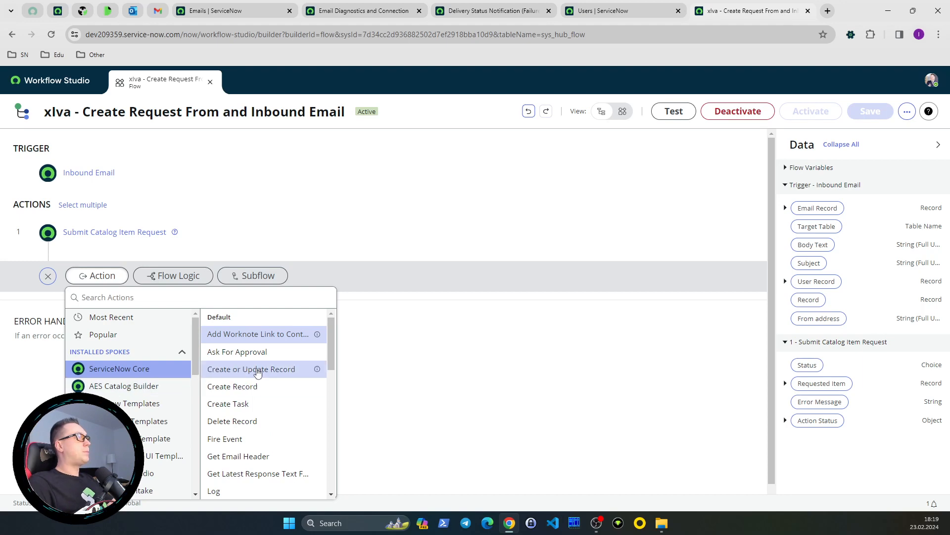
pyautogui.scroll(-3, 257, 369)
pyautogui.scroll(-1, 257, 371)
pyautogui.scroll(1, 258, 369)
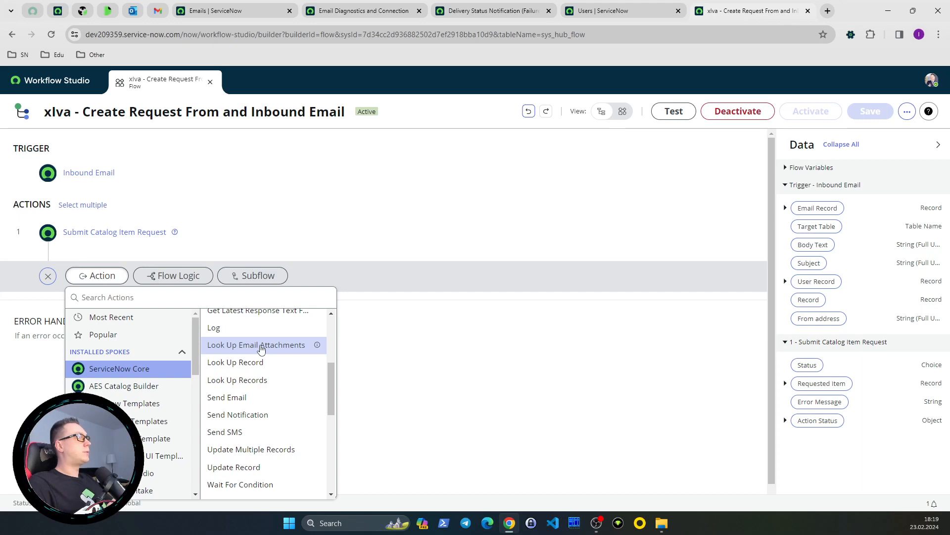
pyautogui.scroll(-1, 261, 349)
pyautogui.scroll(1, 260, 349)
pyautogui.scroll(-2, 260, 352)
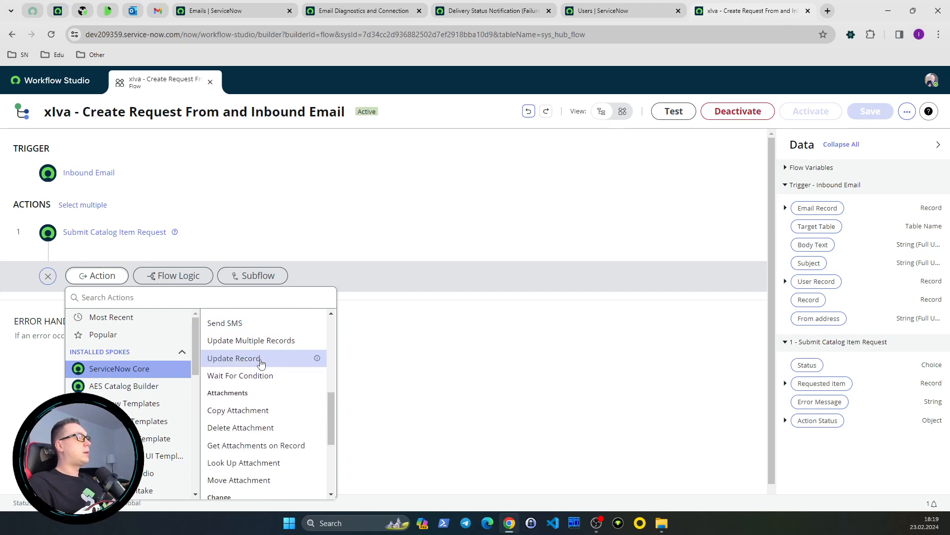
pyautogui.scroll(-1, 258, 381)
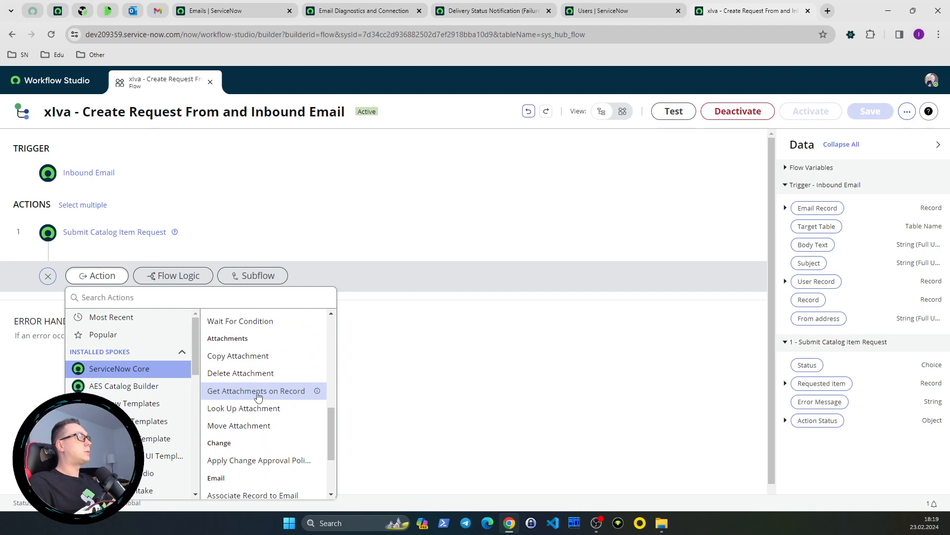
pyautogui.scroll(-2, 257, 395)
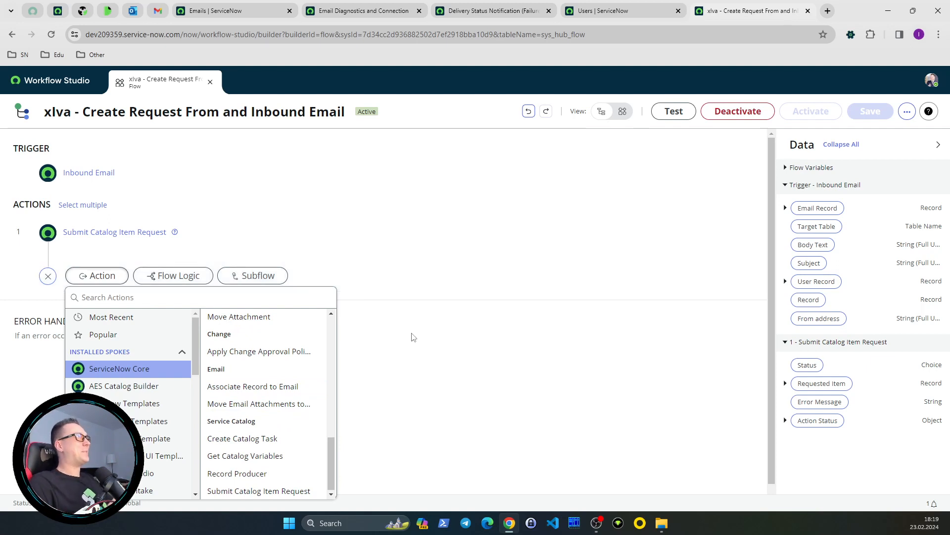
pyautogui.click(421, 364)
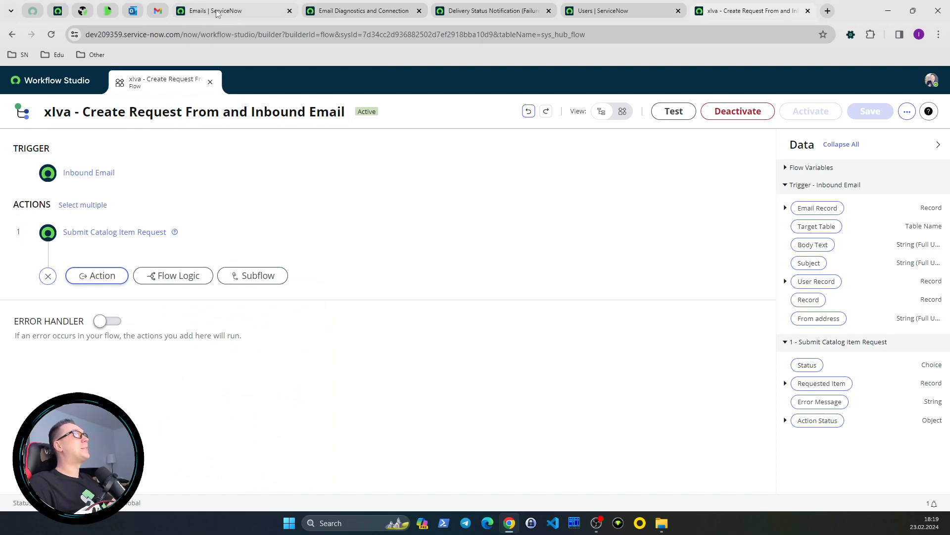
# - Reload the email diagnostics page and refresh the Emails list to check for the incoming test message
pyautogui.click(238, 17)
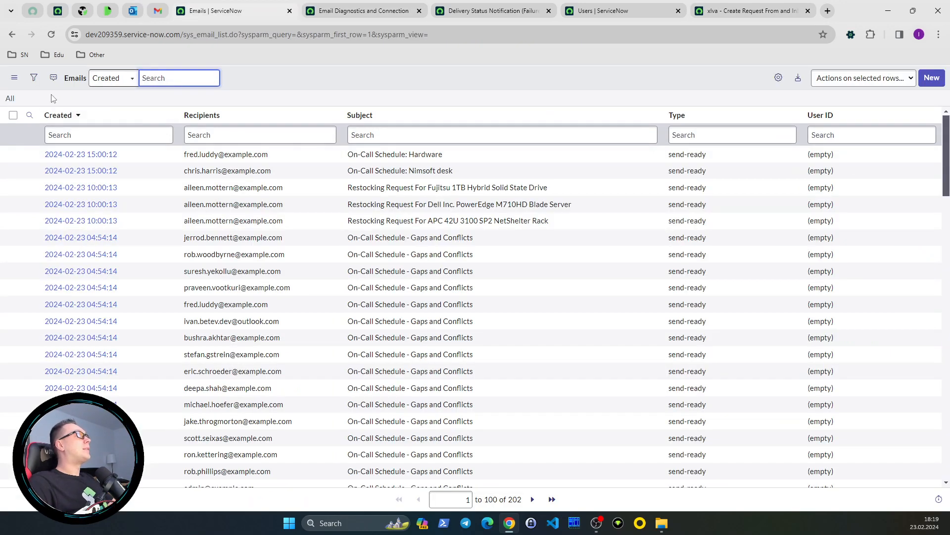
pyautogui.click(10, 99)
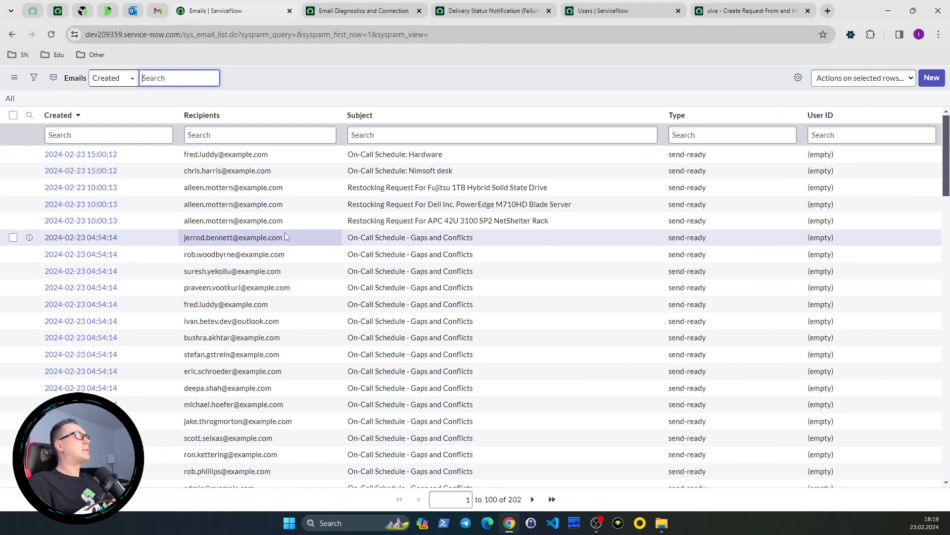
pyautogui.click(364, 10)
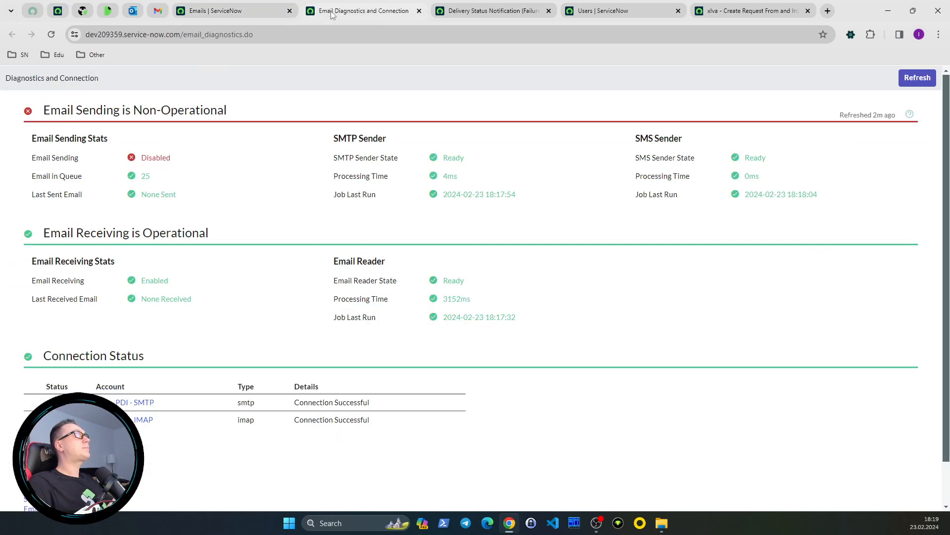
pyautogui.click(50, 34)
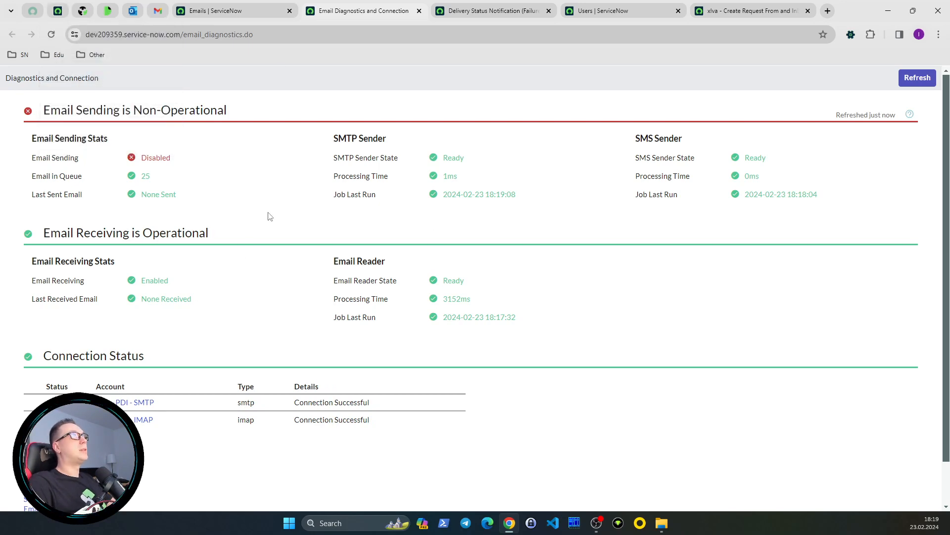
pyautogui.click(58, 15)
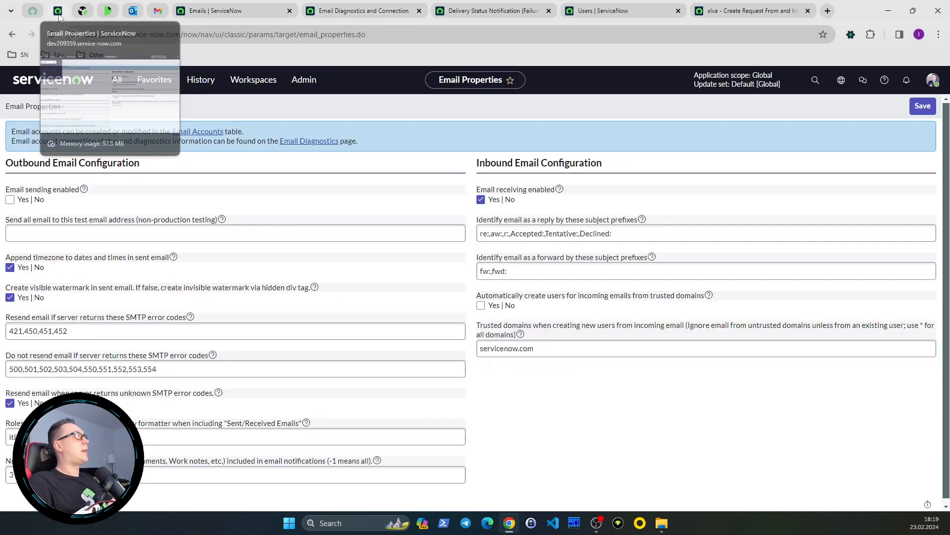
pyautogui.click(222, 14)
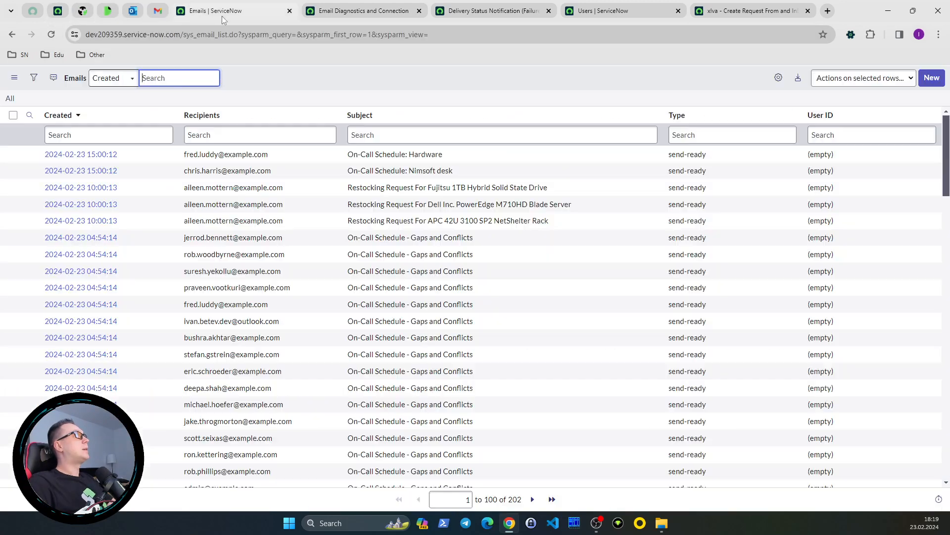
pyautogui.click(50, 34)
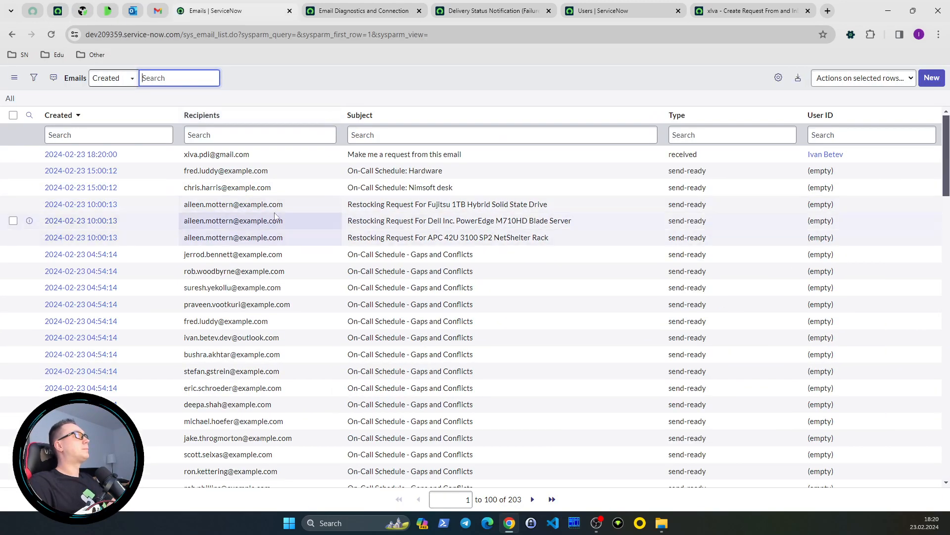
# - Open the received email "Make me a request from this email" and review its attachments, body and email log
pyautogui.click(90, 155)
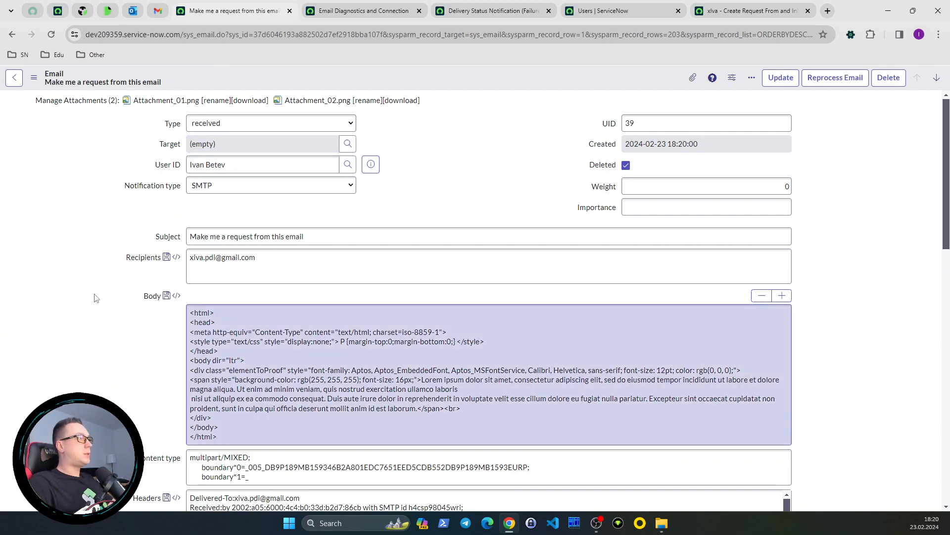
pyautogui.scroll(-15, 99, 299)
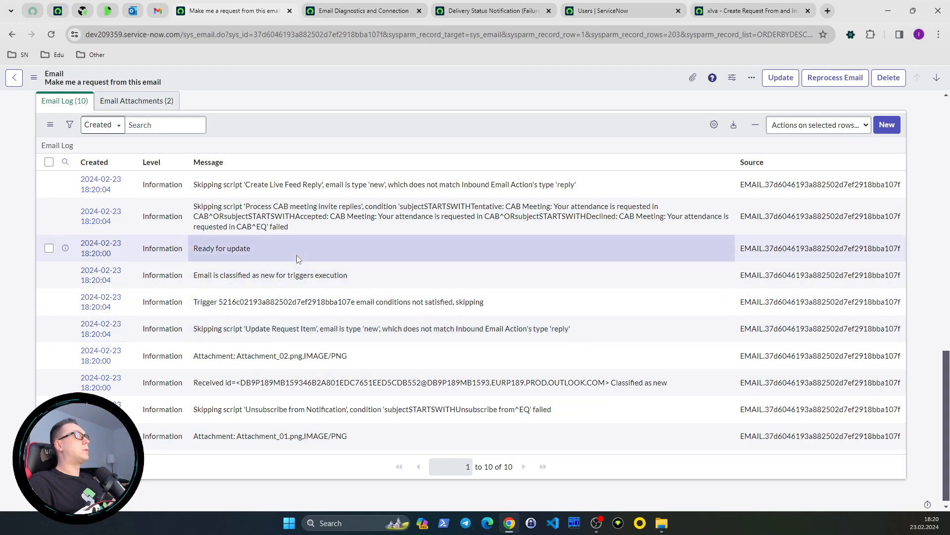
pyautogui.scroll(5, 288, 264)
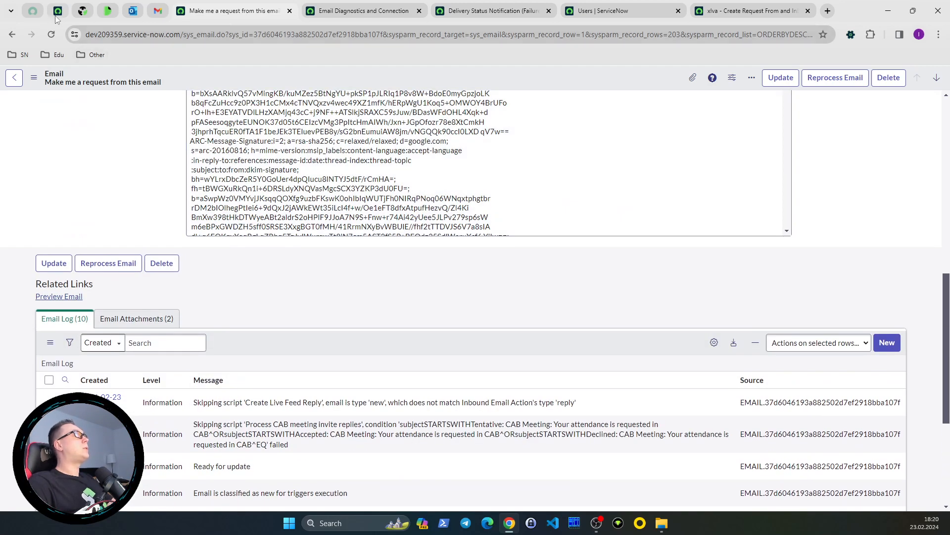
# - Open the Requested Items table list (sc_req_item) in a new tab from the navigation filter
pyautogui.click(57, 13)
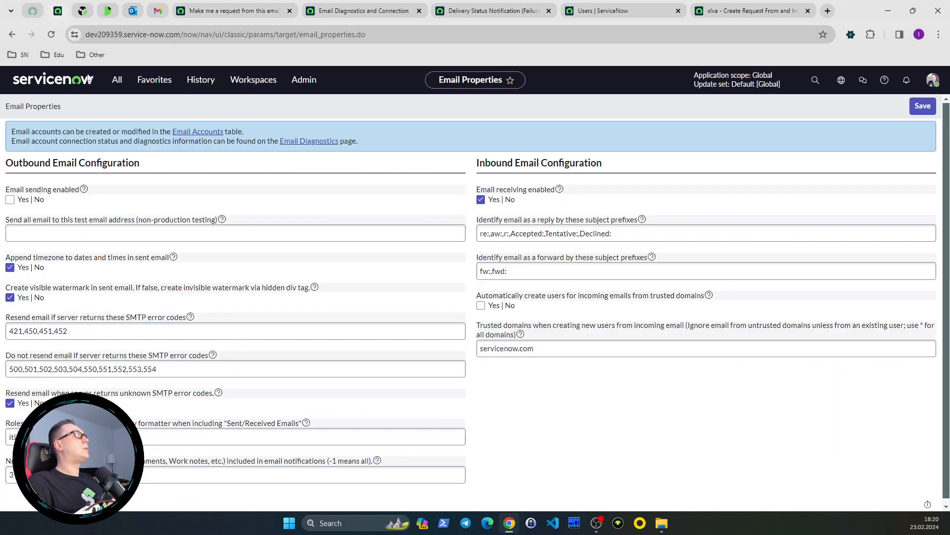
pyautogui.click(117, 81)
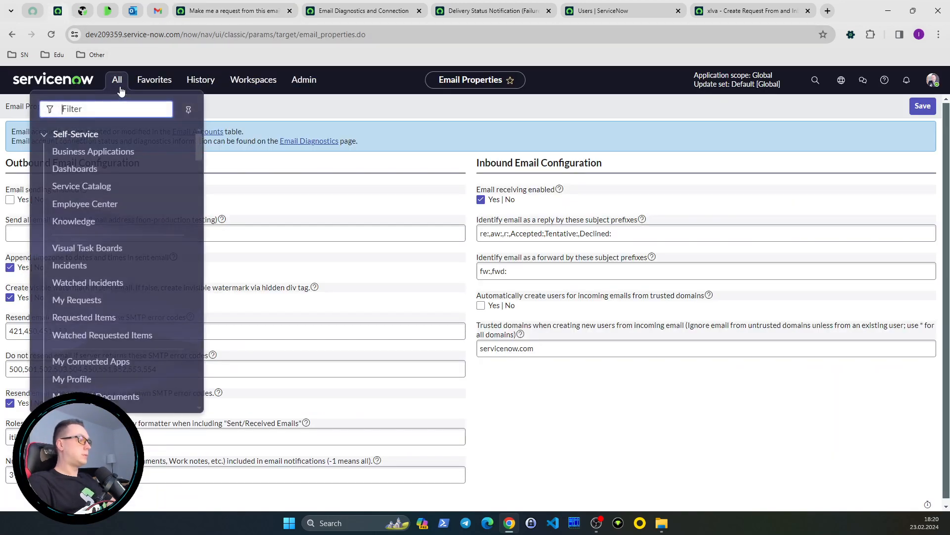
pyautogui.write('sc_rqe')
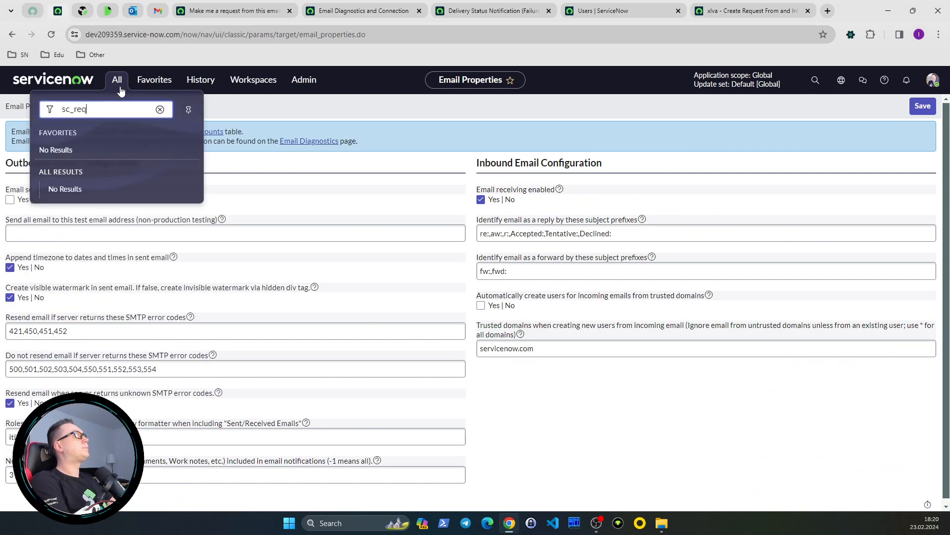
pyautogui.write('item')
pyautogui.write('T')
pyautogui.press('Return')
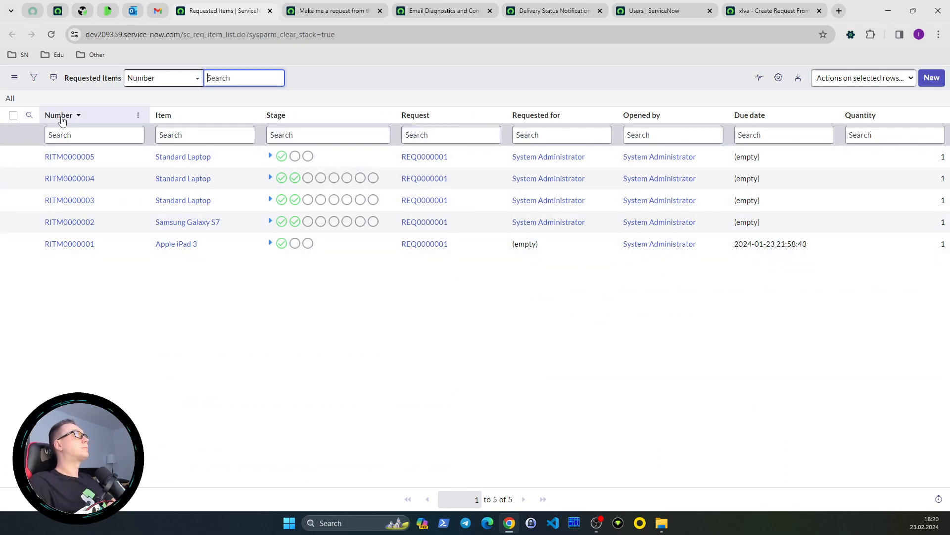
# - Inspect the dates, activities and related lists of requested item RITM0000005, and return to the Requested Items list
pyautogui.click(78, 159)
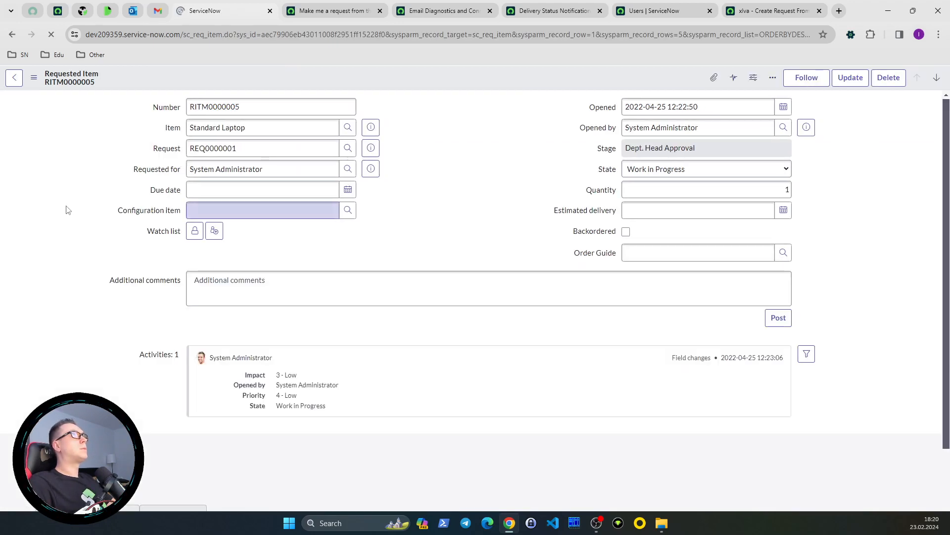
pyautogui.scroll(-2, 68, 210)
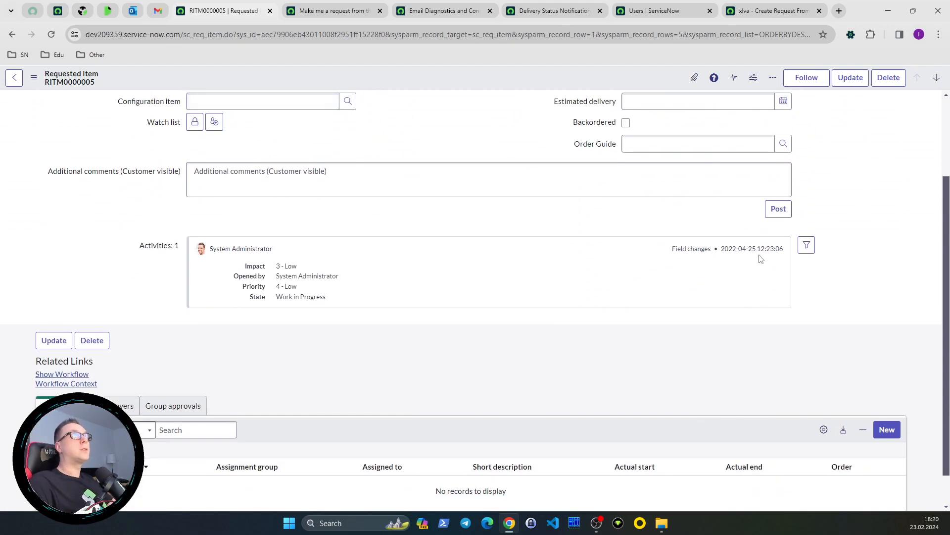
pyautogui.scroll(-1, 83, 304)
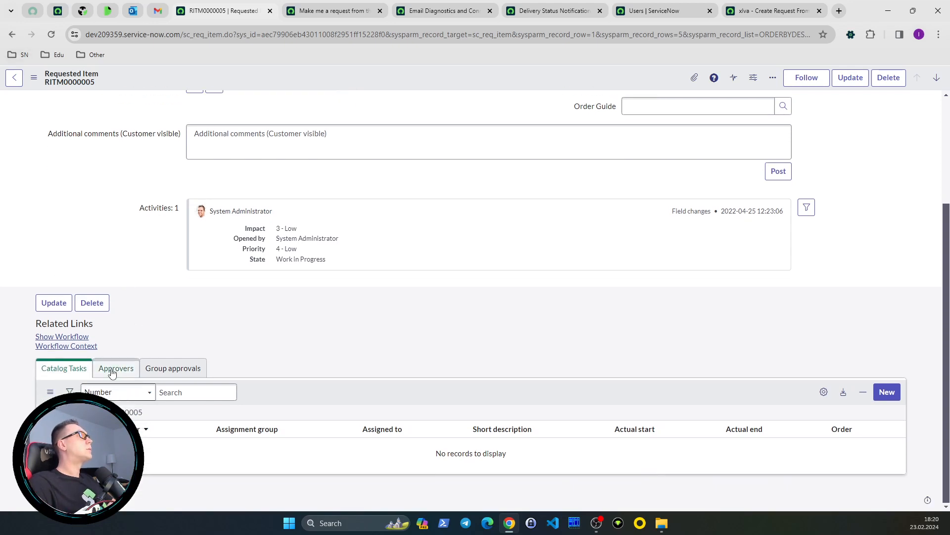
pyautogui.scroll(3, 133, 368)
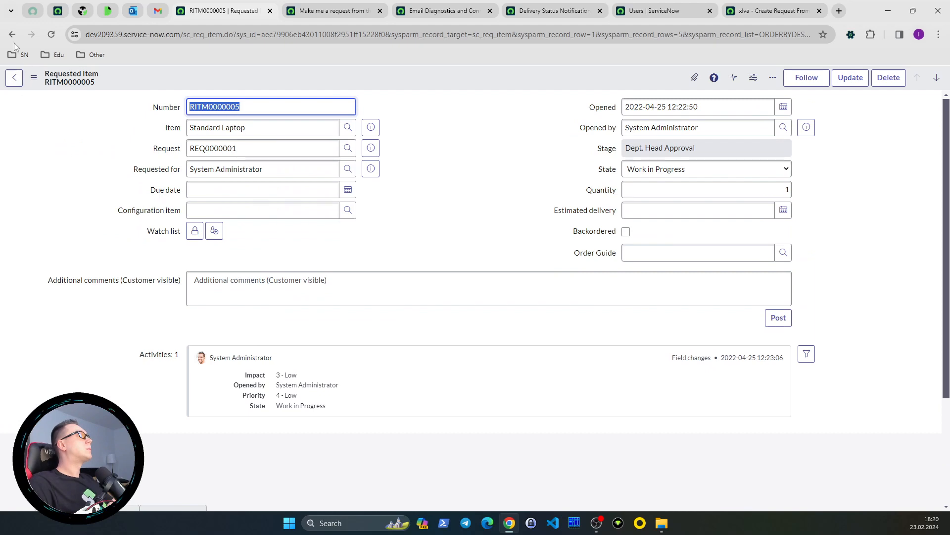
pyautogui.click(14, 41)
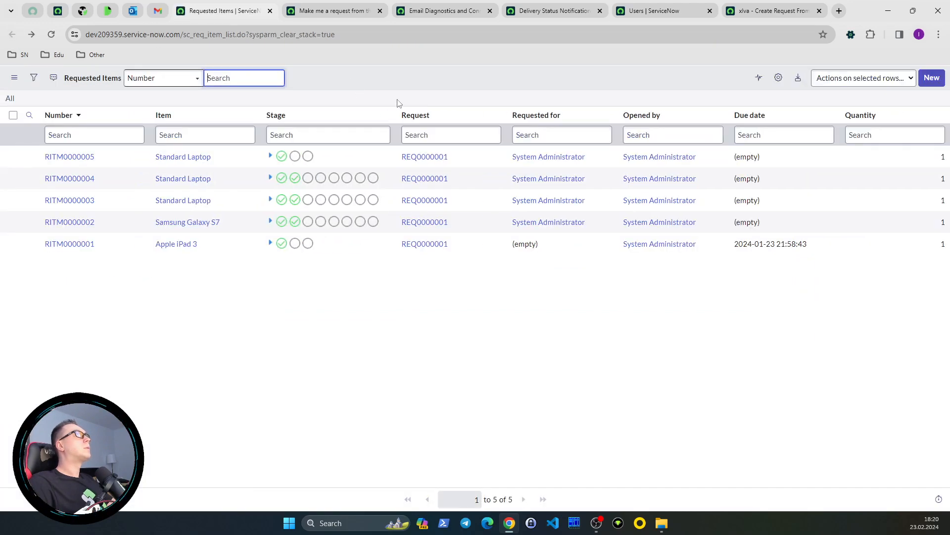
# - Recheck the flow and the Requested Items list, and return to the received test email's record details
pyautogui.click(757, 10)
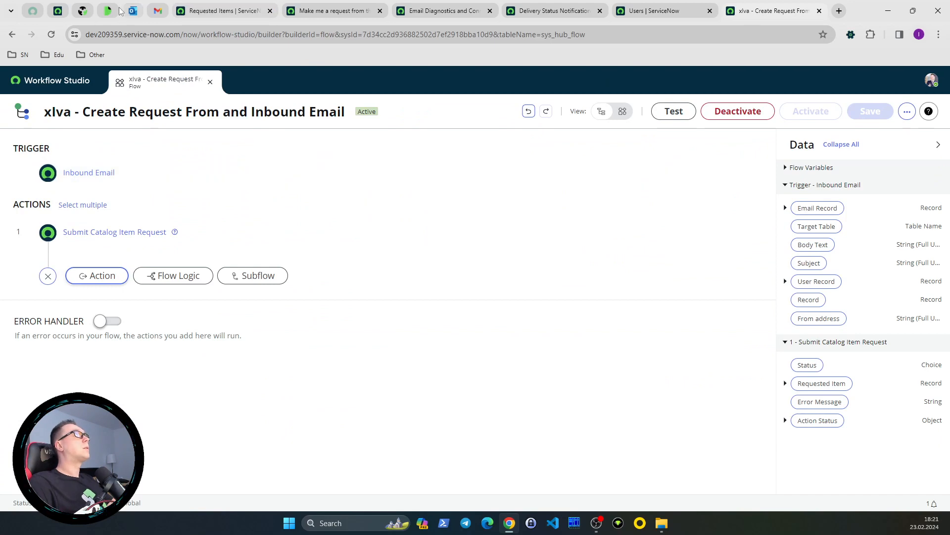
pyautogui.click(294, 8)
pyautogui.click(237, 12)
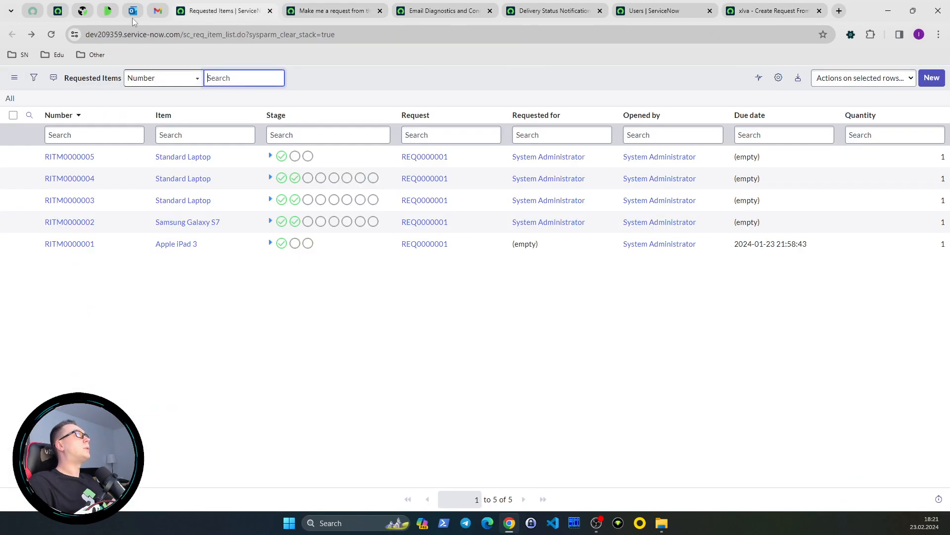
pyautogui.click(58, 11)
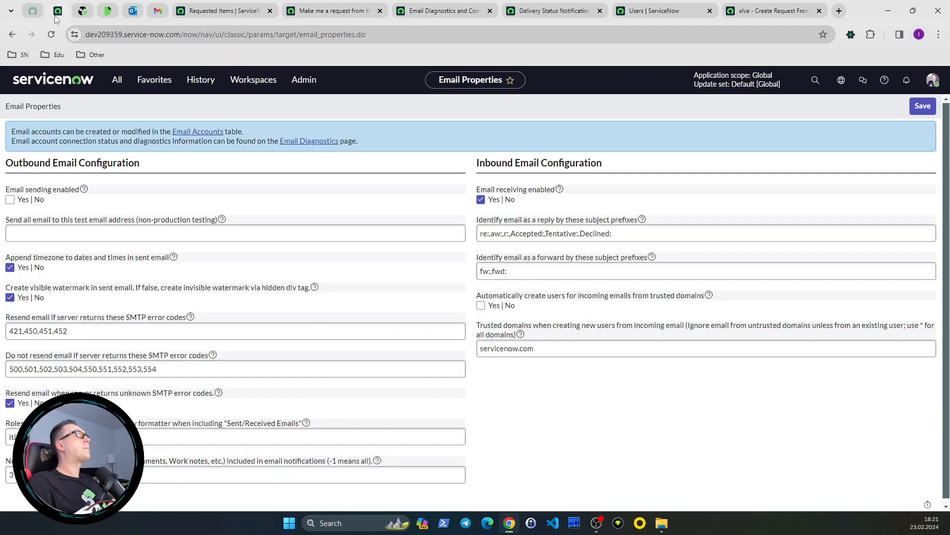
pyautogui.click(370, 16)
pyautogui.scroll(10, 114, 142)
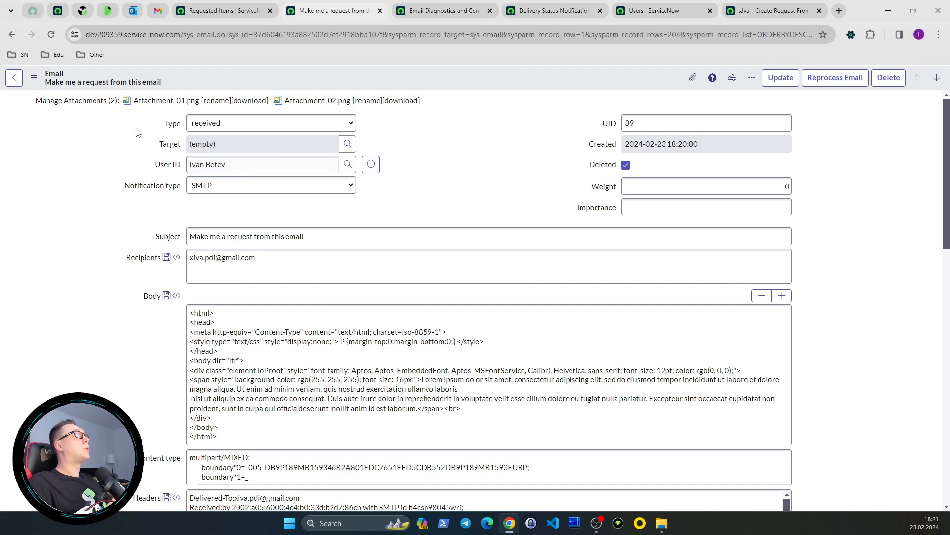
# - Examine the User ID and Recipients values on the received test email's record
pyautogui.click(260, 166)
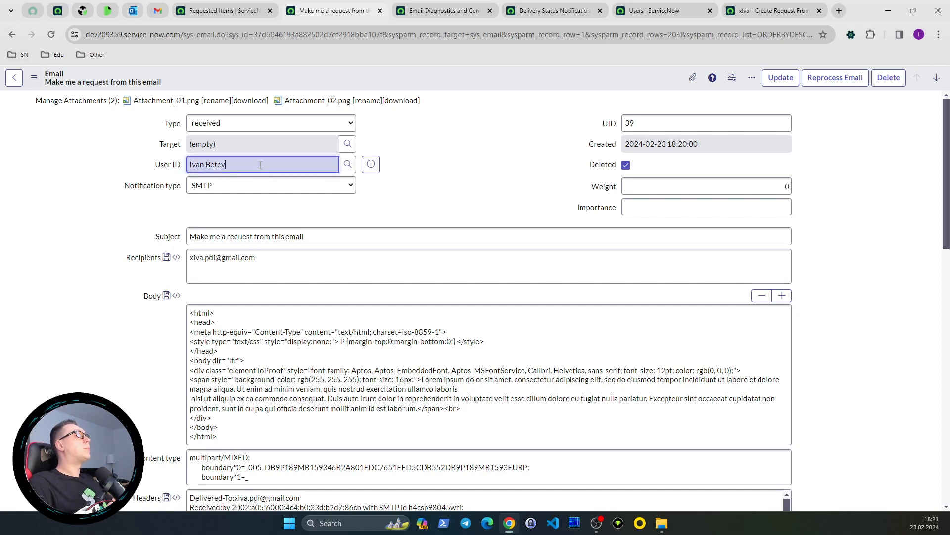
pyautogui.moveTo(261, 166); pyautogui.dragTo(187, 173)
pyautogui.moveTo(279, 257); pyautogui.dragTo(149, 265)
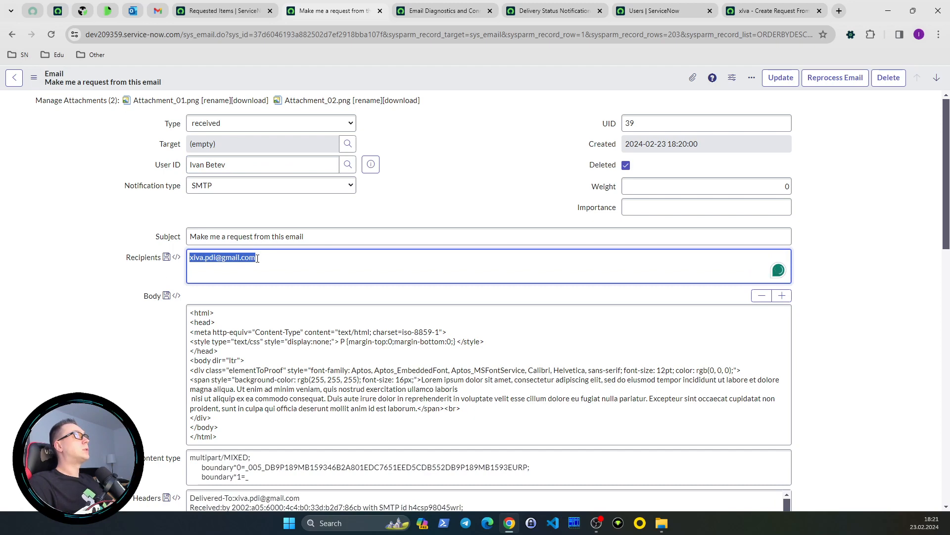
pyautogui.click(291, 258)
pyautogui.moveTo(291, 259); pyautogui.dragTo(151, 266)
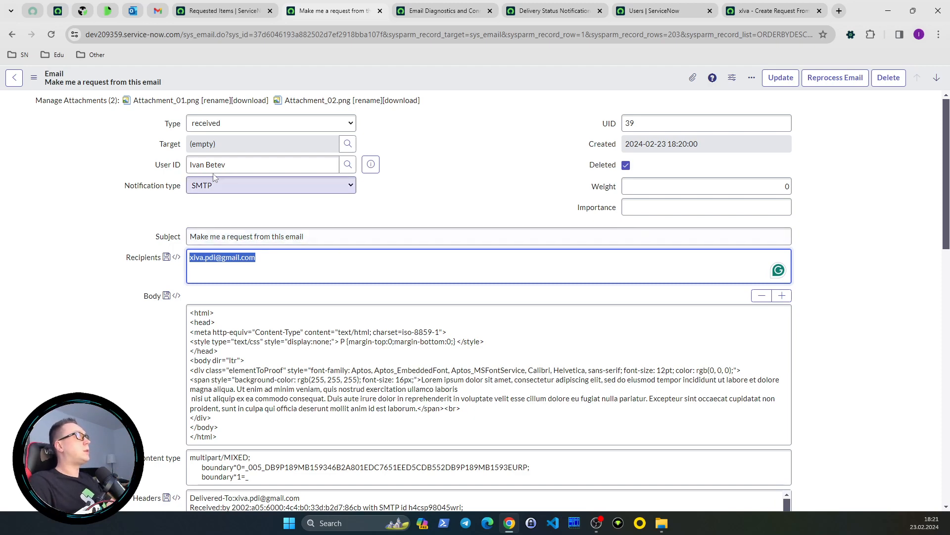
pyautogui.click(226, 164)
pyautogui.moveTo(227, 164); pyautogui.dragTo(157, 171)
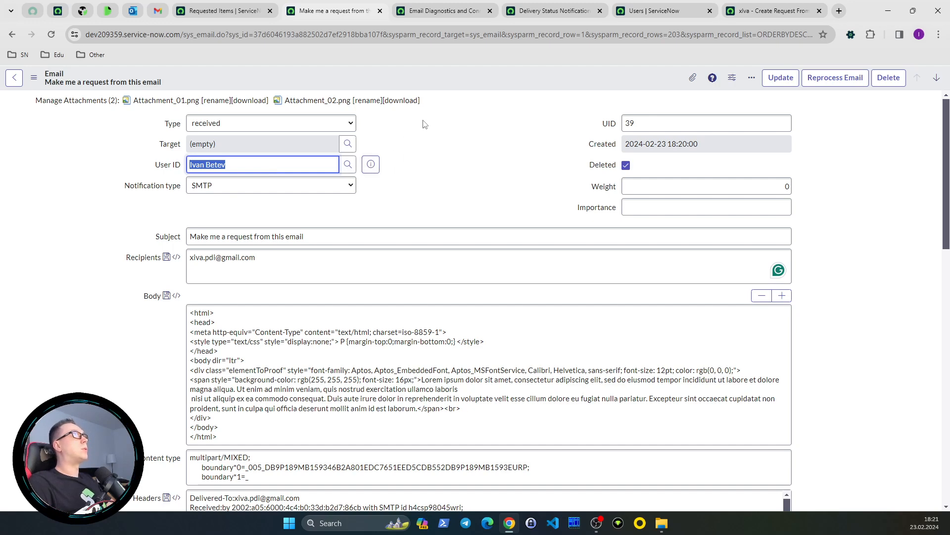
# - Change the flow's Inbound Email trigger condition to User ID is the sender's user record
pyautogui.click(792, 10)
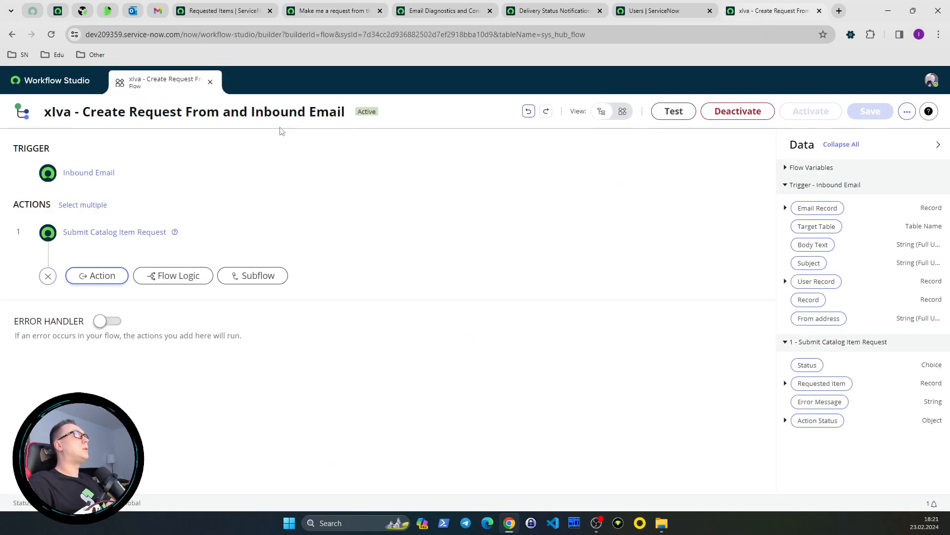
pyautogui.click(144, 179)
pyautogui.click(202, 242)
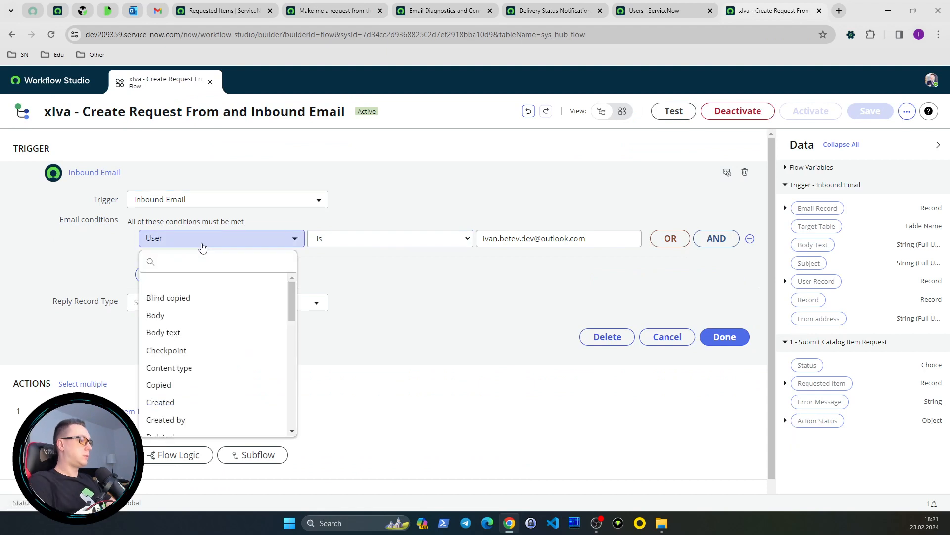
pyautogui.write('user')
pyautogui.click(208, 314)
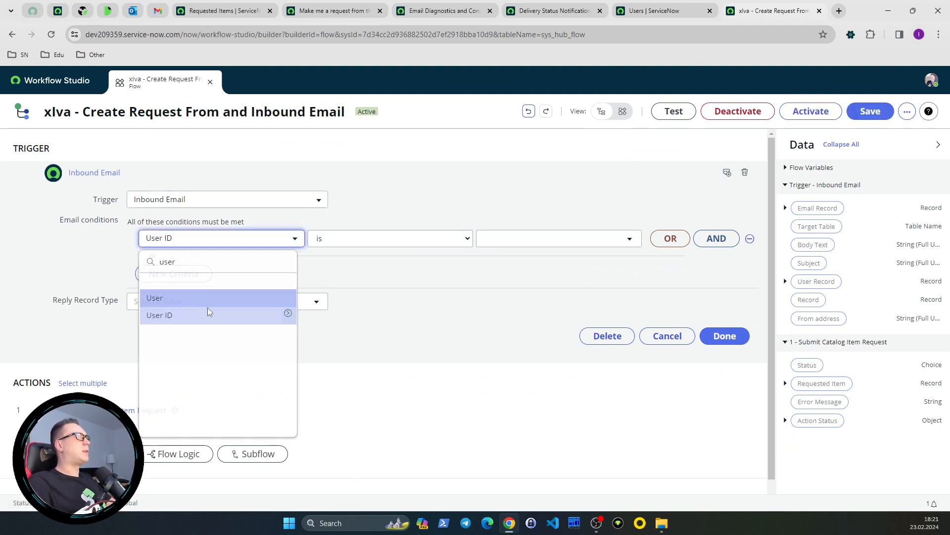
pyautogui.click(529, 242)
pyautogui.write('Ivan Betev')
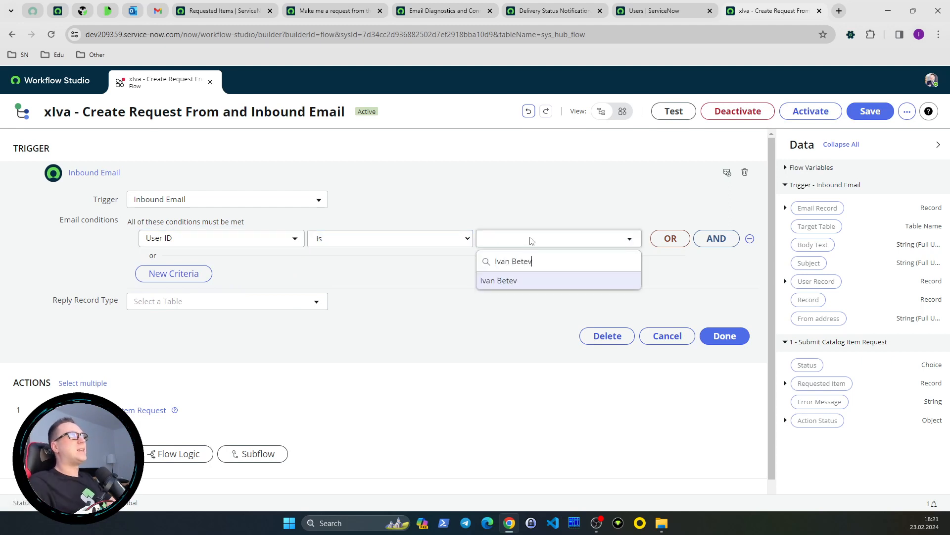
pyautogui.click(545, 283)
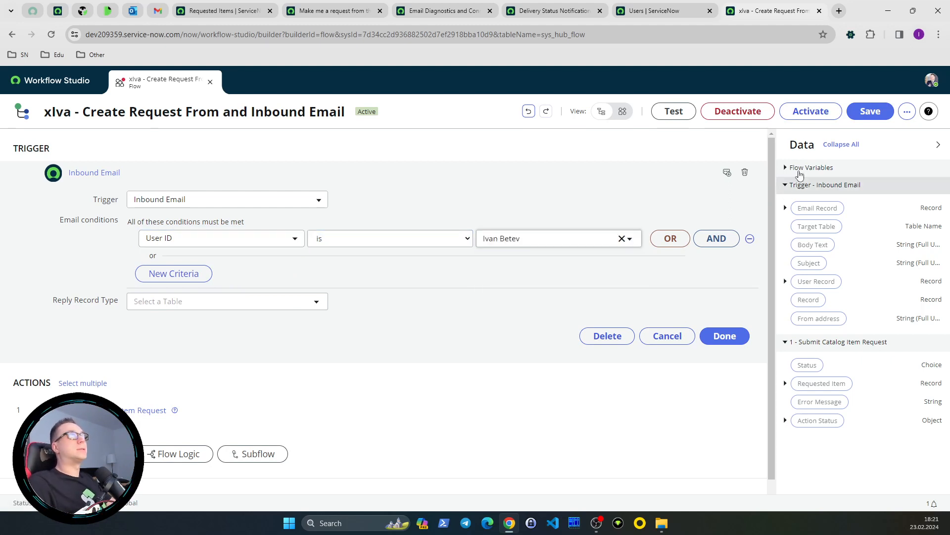
# - Save the flow "xIva - Create Request From and Inbound Email" and activate it again
pyautogui.click(875, 116)
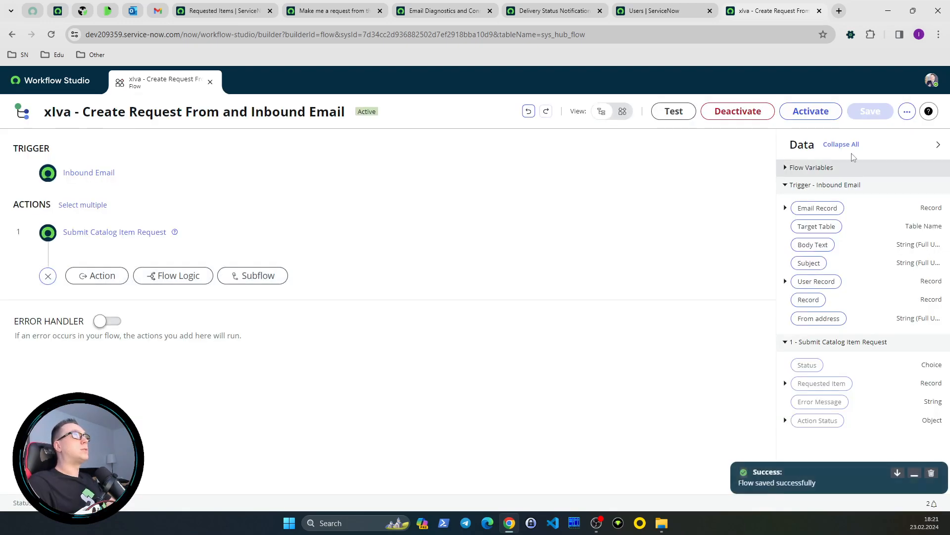
pyautogui.click(811, 111)
pyautogui.click(549, 253)
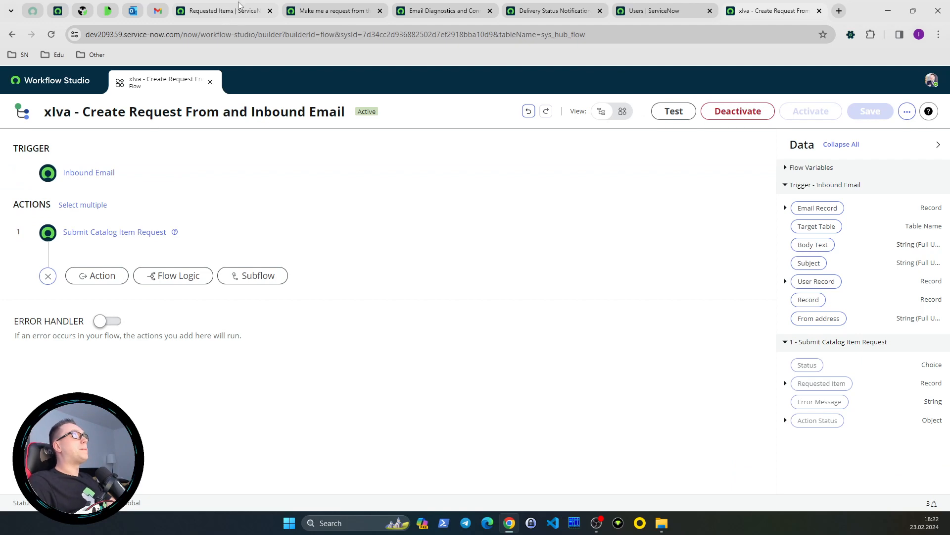
# - Return to the ServiceNow home page and check the Gmail inbox
pyautogui.click(60, 13)
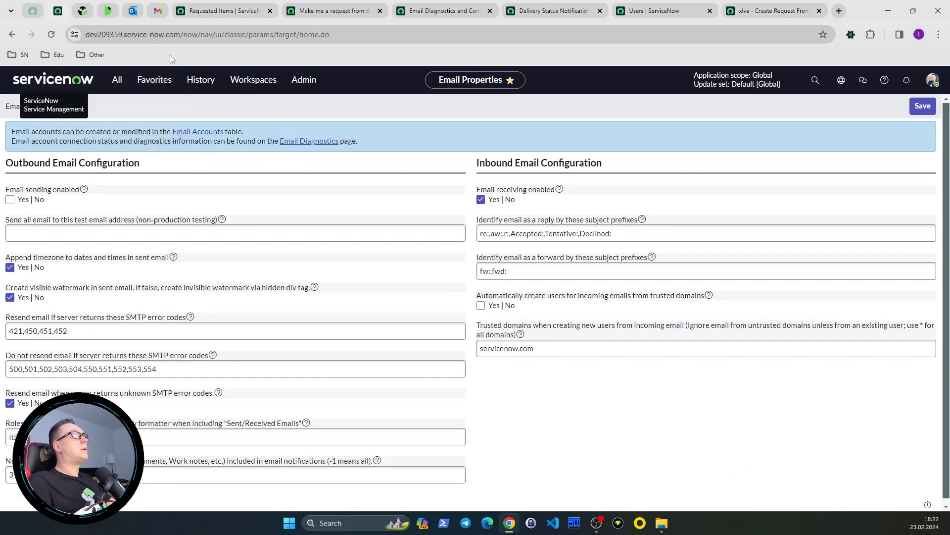
pyautogui.click(53, 79)
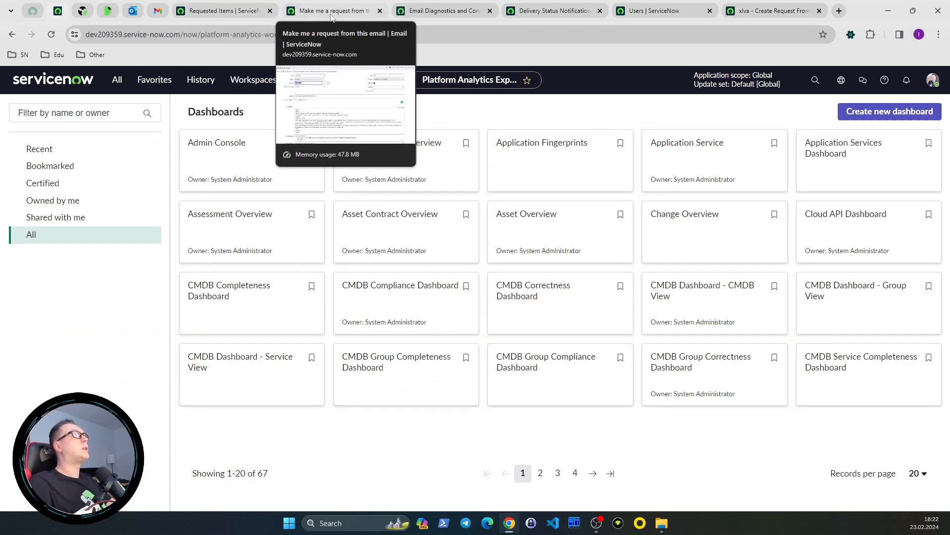
pyautogui.click(243, 13)
pyautogui.click(158, 10)
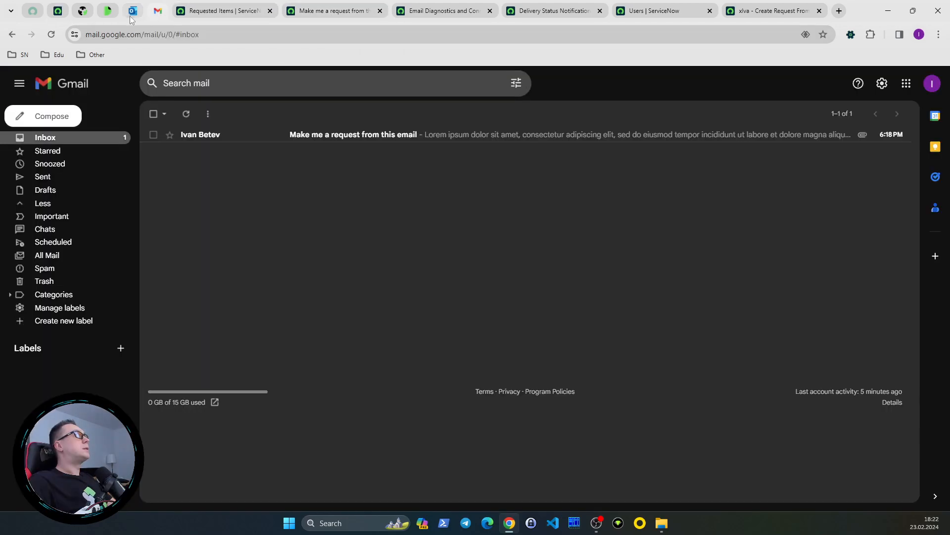
# - Forward the sent Outlook email "Make me a request from this email" to the instance's Gmail address, removing the quoted header block
pyautogui.click(132, 11)
pyautogui.click(300, 208)
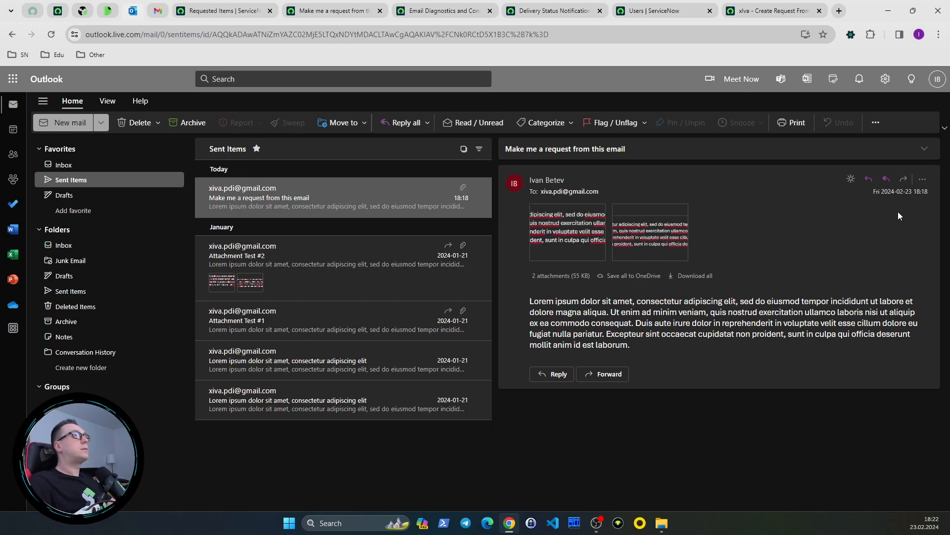
pyautogui.click(904, 179)
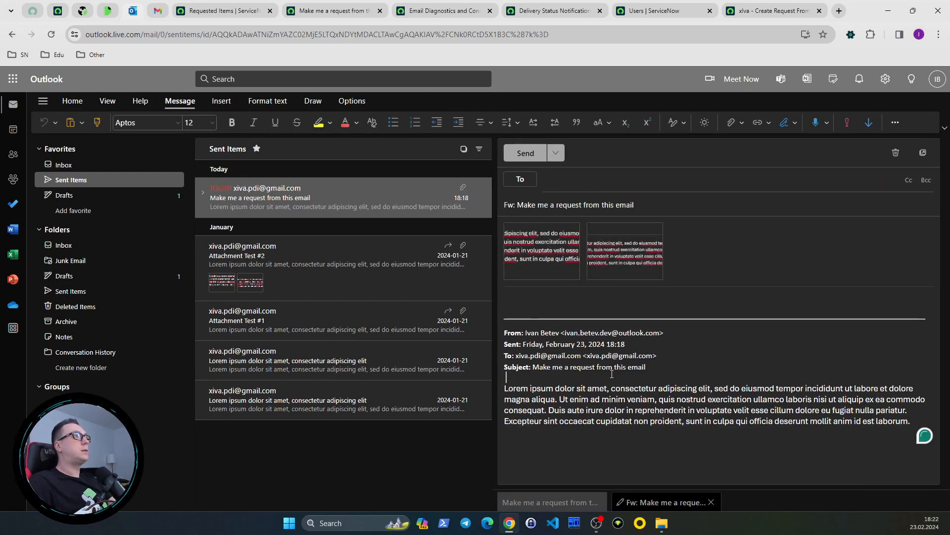
pyautogui.moveTo(512, 372); pyautogui.dragTo(506, 283)
pyautogui.press('Delete')
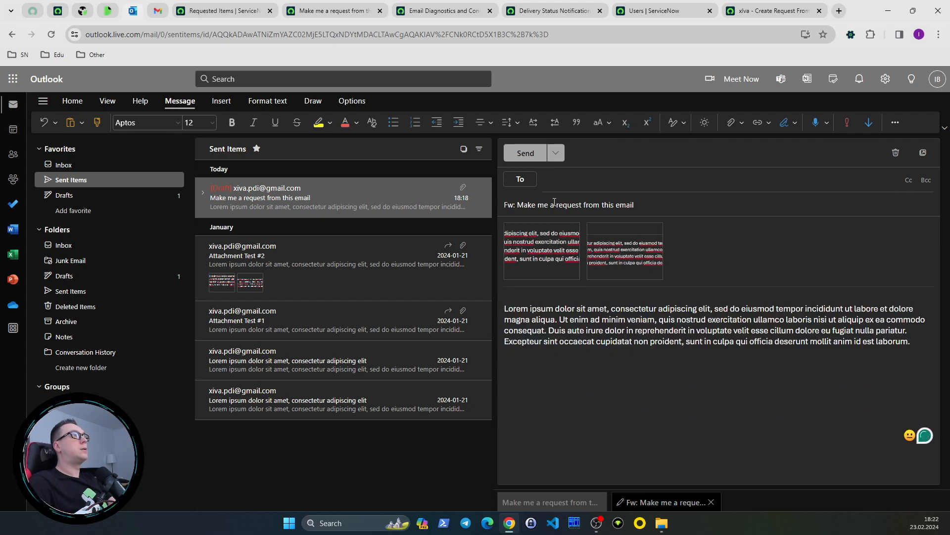
pyautogui.click(568, 179)
pyautogui.write('cr')
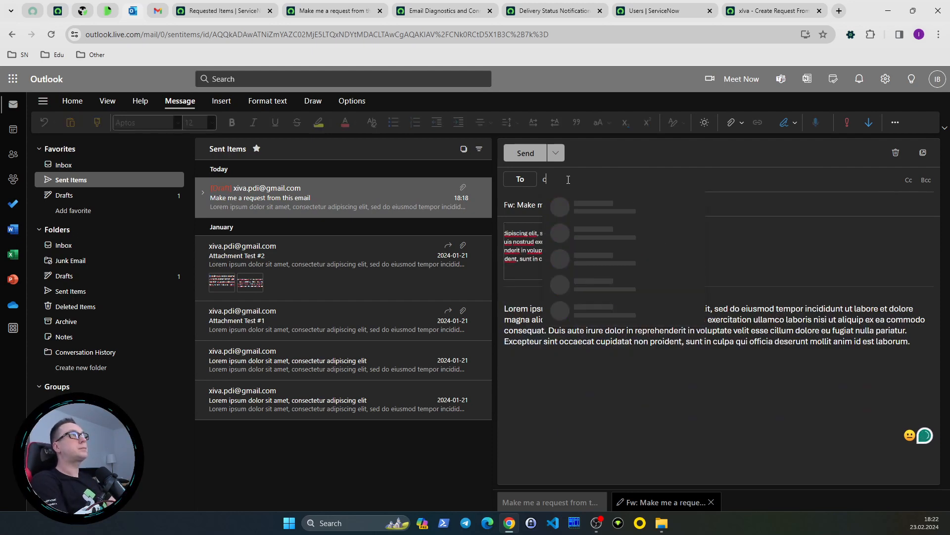
pyautogui.press('Return')
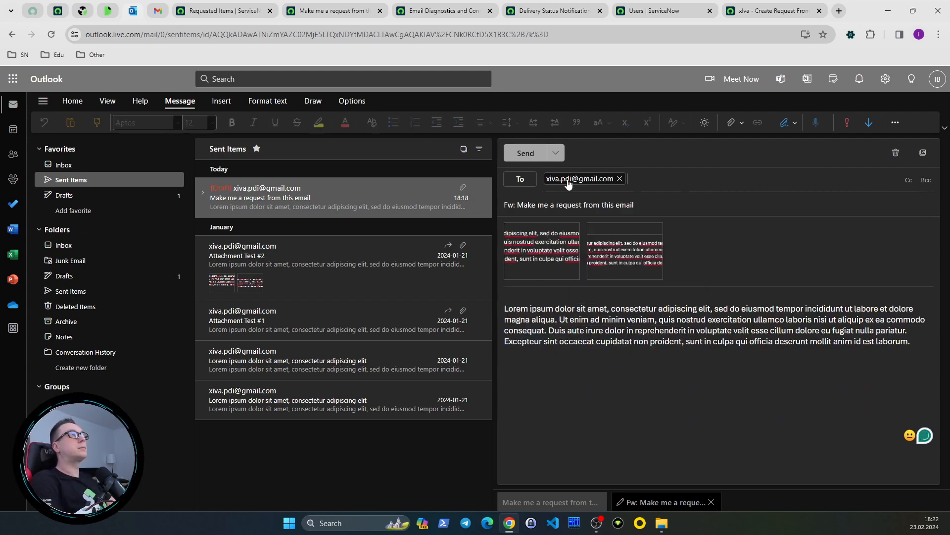
# - Change the forwarded message's subject to "Make me a request from this email #2" and send it
pyautogui.click(517, 204)
pyautogui.press('BackSpace')
pyautogui.press('BackSpace')
pyautogui.press('BackSpace')
pyautogui.press('BackSpace')
pyautogui.click(677, 204)
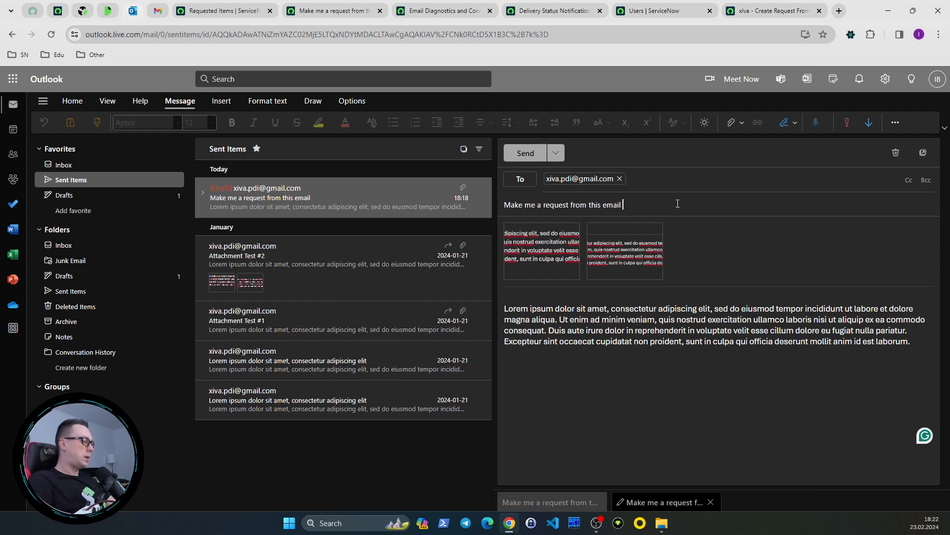
pyautogui.click(525, 153)
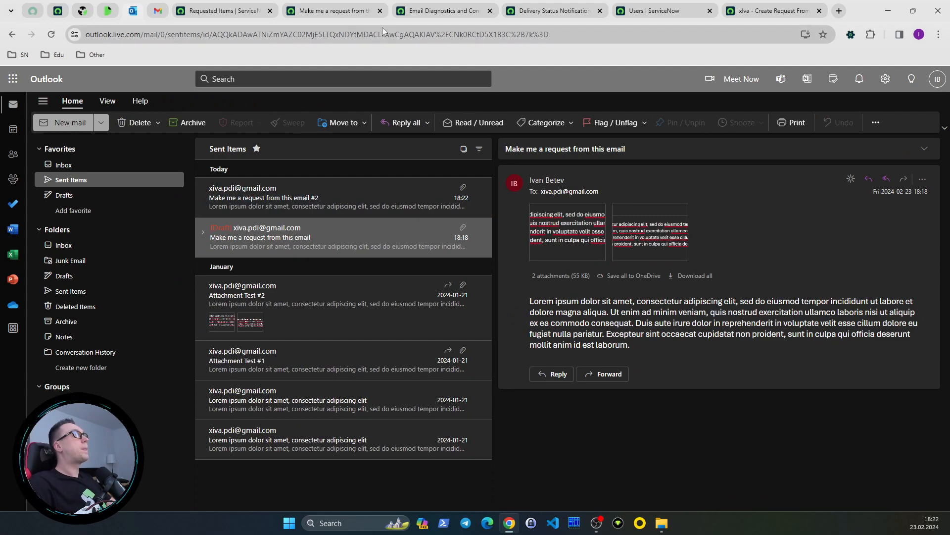
# - Return to the ServiceNow Emails list and look through the Flows list on the Workflow Studio homepage
pyautogui.click(552, 10)
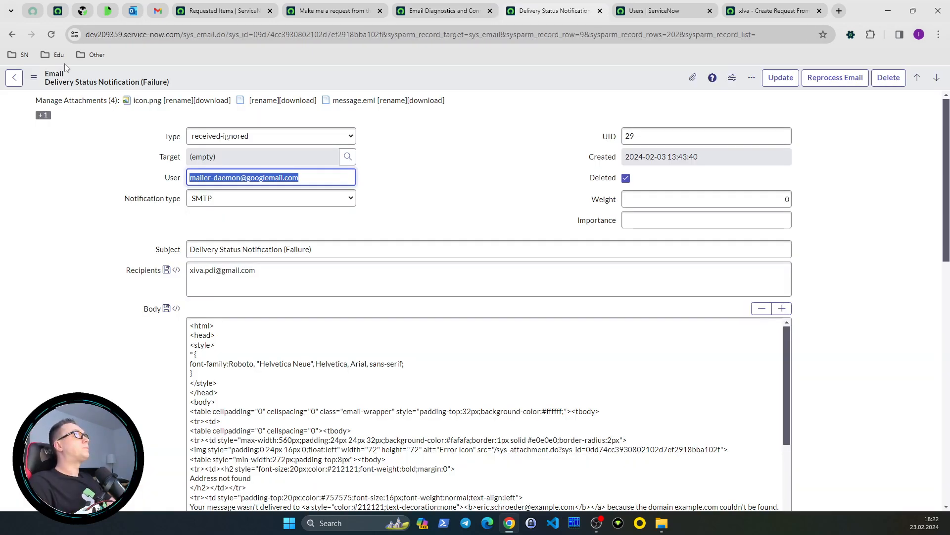
pyautogui.click(12, 34)
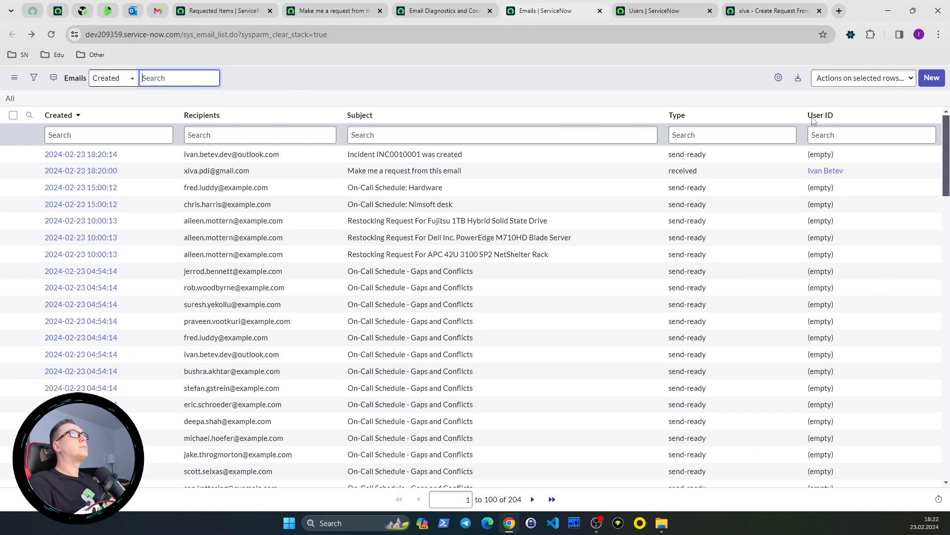
pyautogui.click(768, 16)
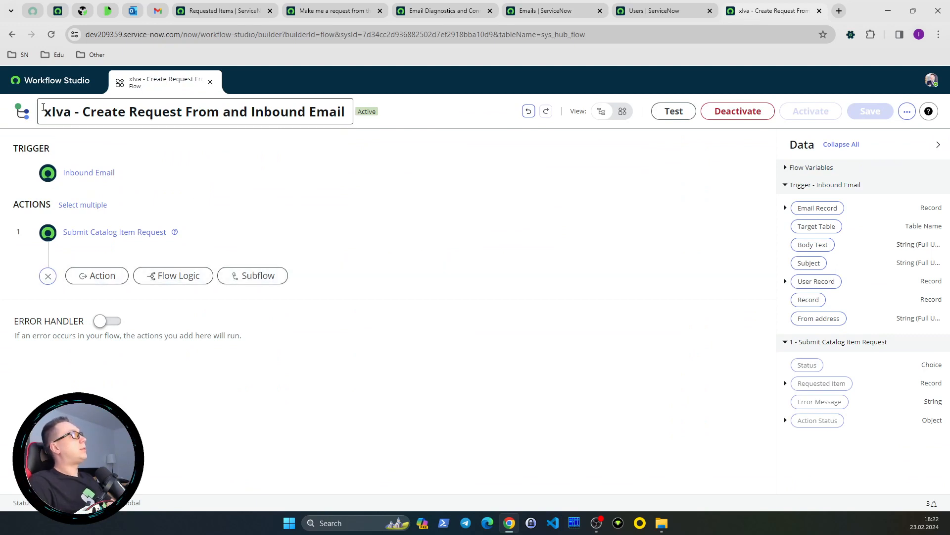
pyautogui.click(68, 83)
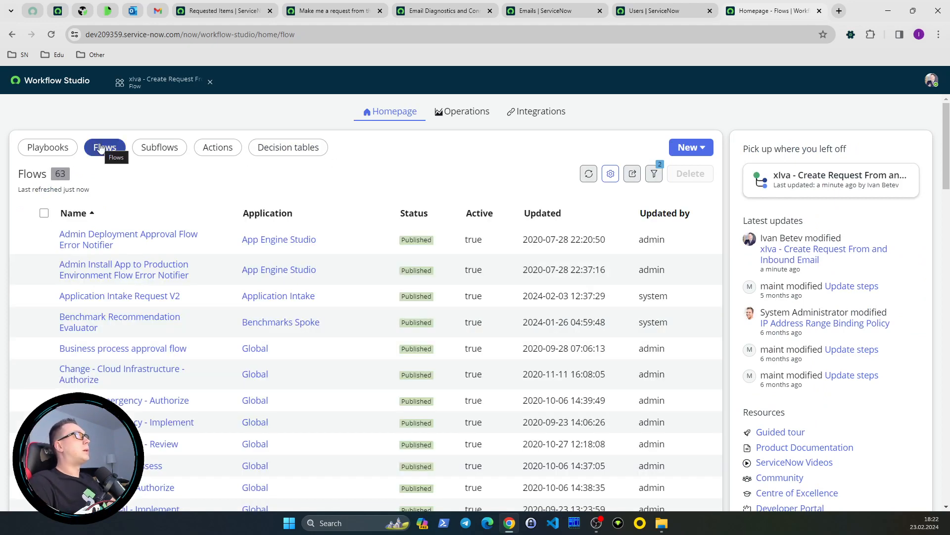
pyautogui.scroll(-3, 555, 284)
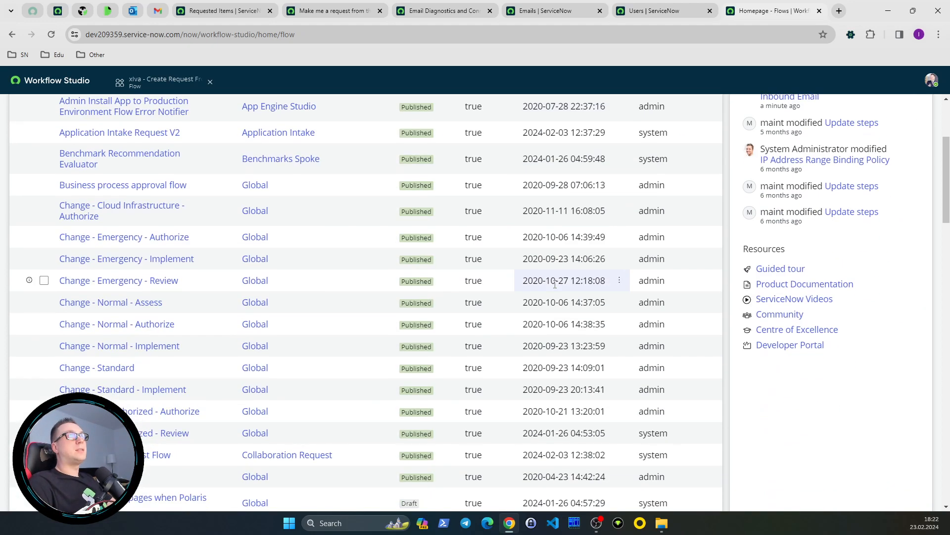
pyautogui.scroll(3, 555, 284)
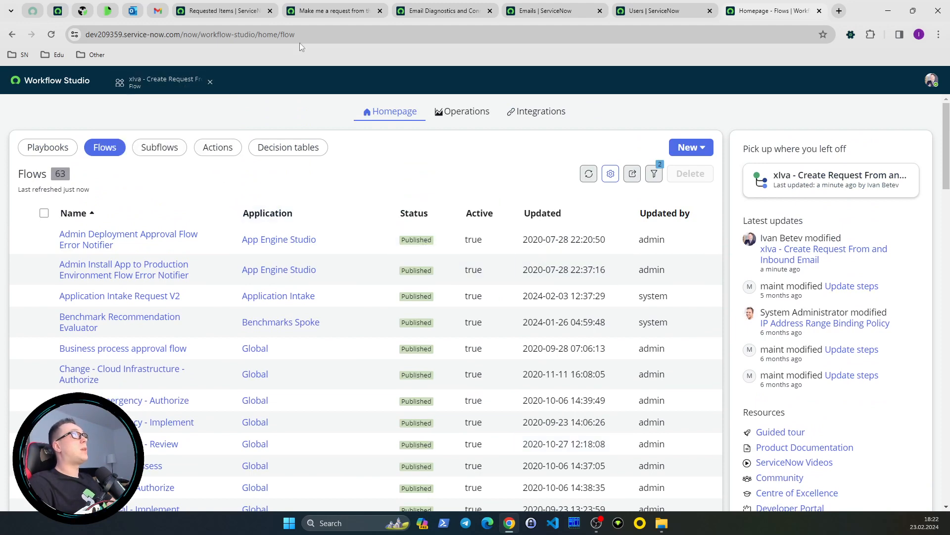
# - Close the Email Diagnostics page and refresh the Emails list to check for the second test email
pyautogui.click(544, 11)
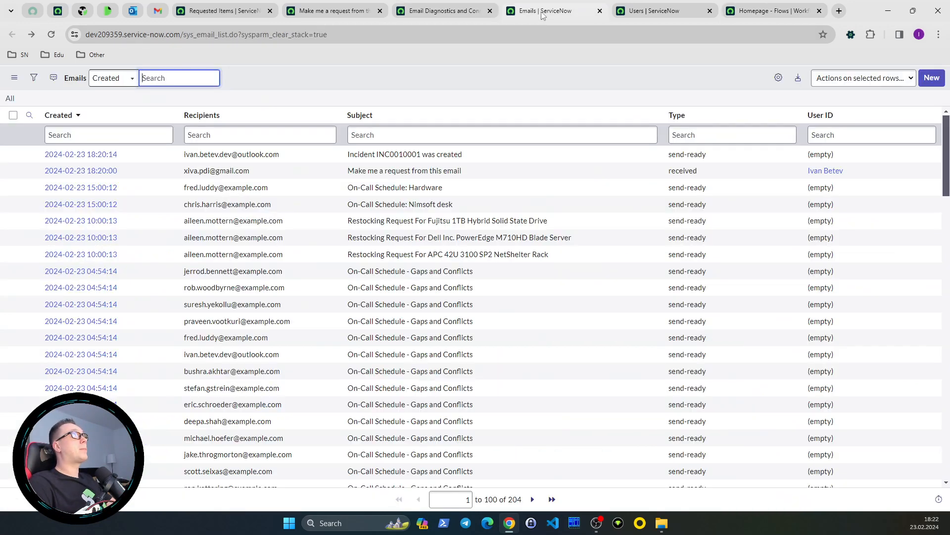
pyautogui.middleClick(454, 15)
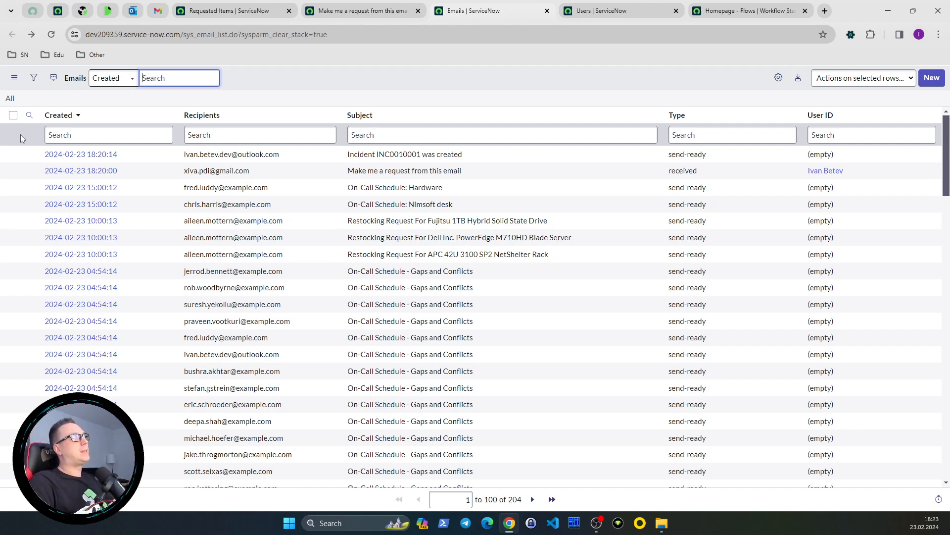
pyautogui.click(10, 98)
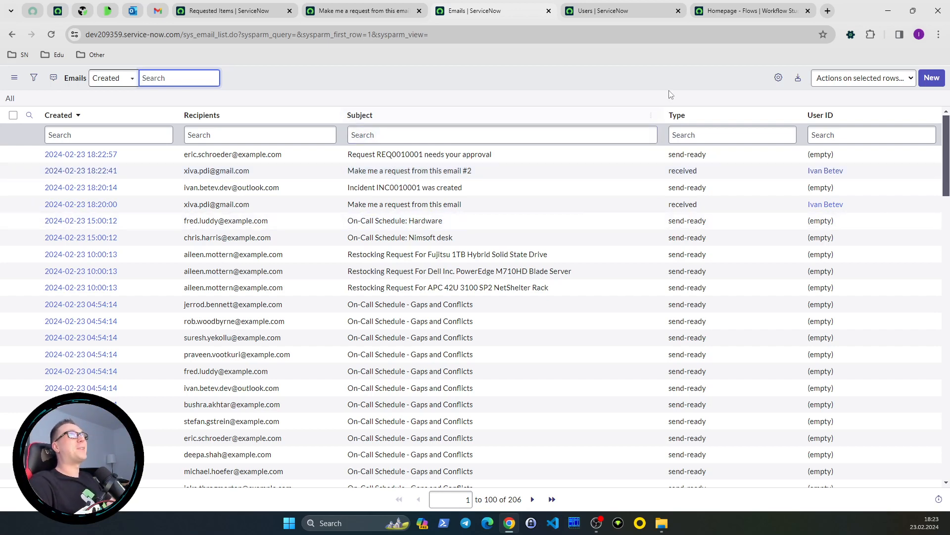
# - Refresh the Requested Items list and open the Standard Laptop item RITM0010001
pyautogui.click(734, 12)
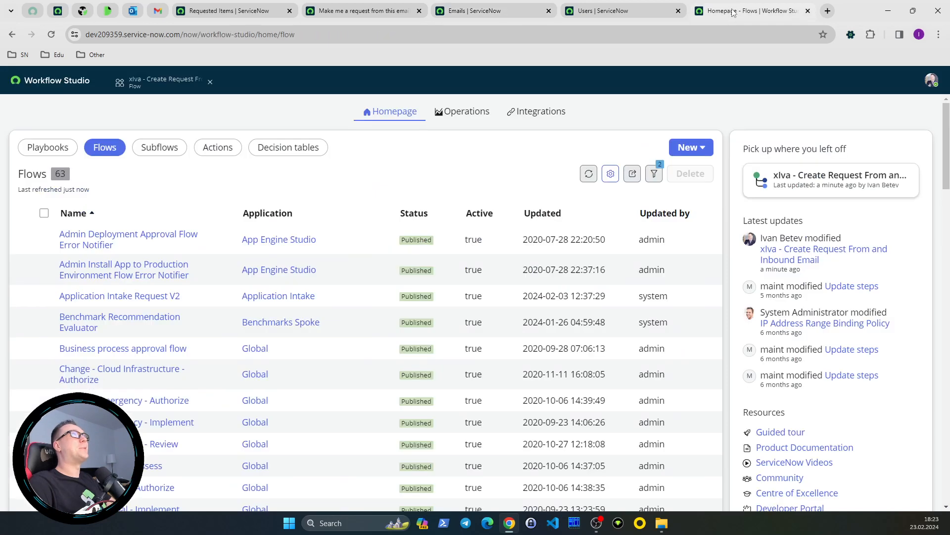
pyautogui.click(359, 16)
pyautogui.click(251, 16)
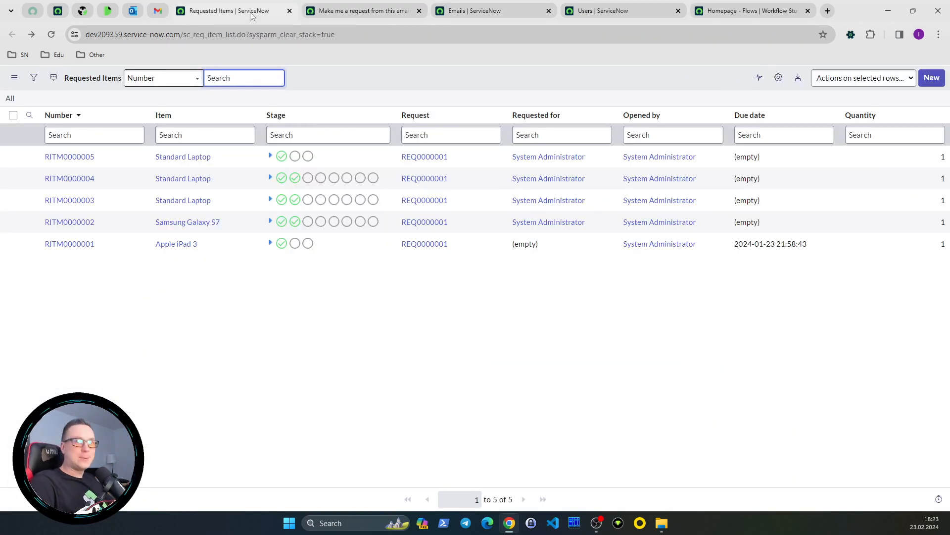
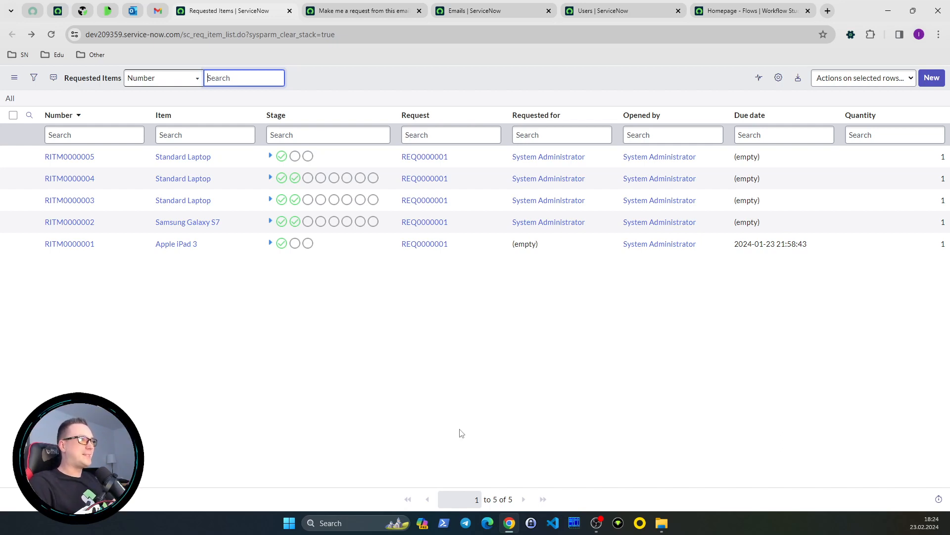
pyautogui.click(10, 99)
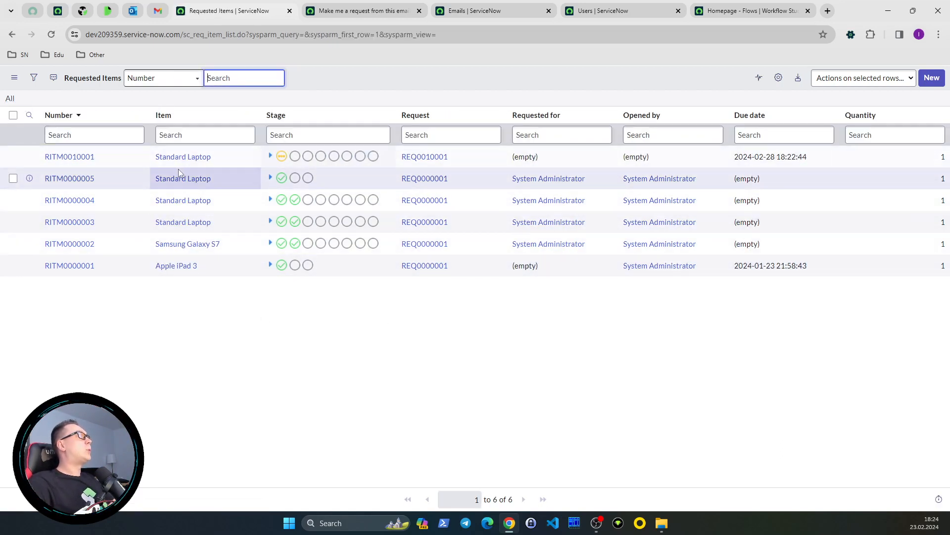
pyautogui.click(81, 161)
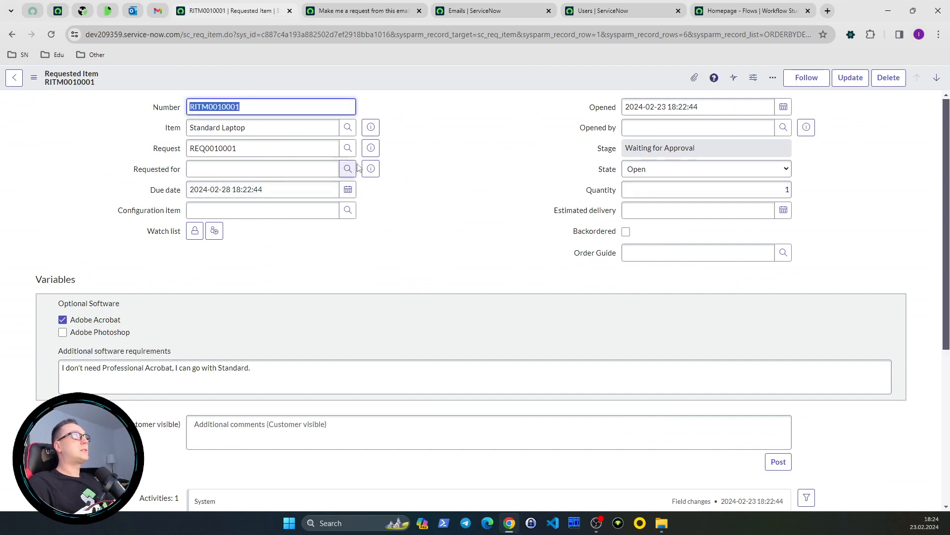
# - Review the requested item's additional software requirements, its parent request REQ0010001 and its activity section
pyautogui.moveTo(262, 367); pyautogui.dragTo(35, 373)
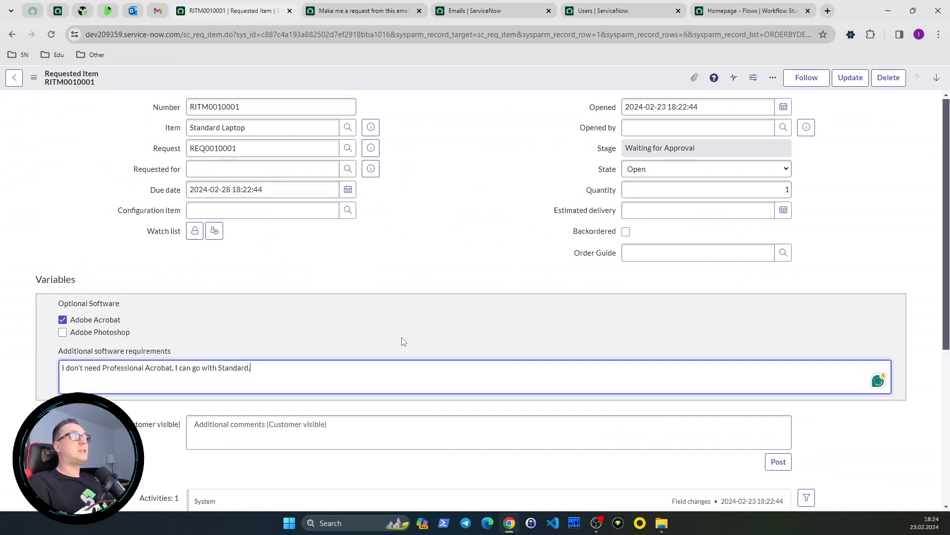
pyautogui.click(371, 148)
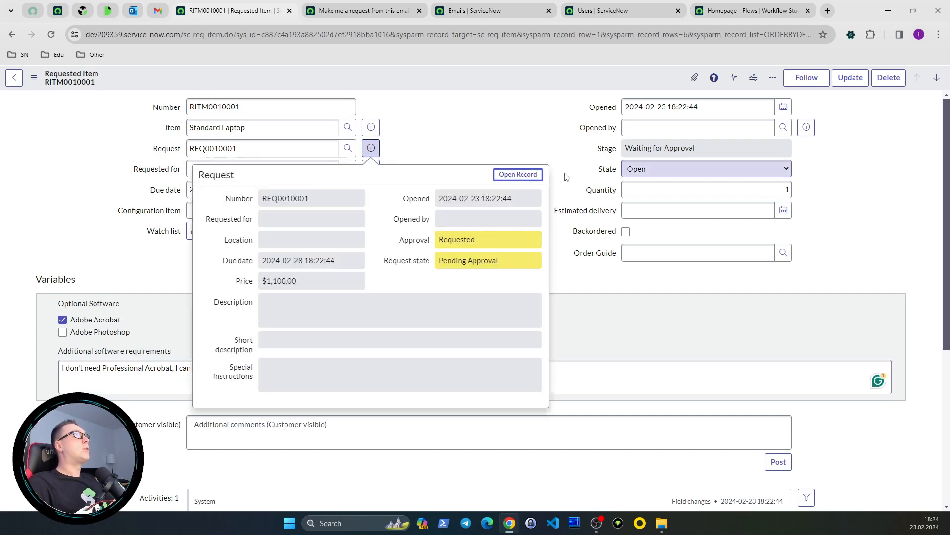
pyautogui.click(522, 176)
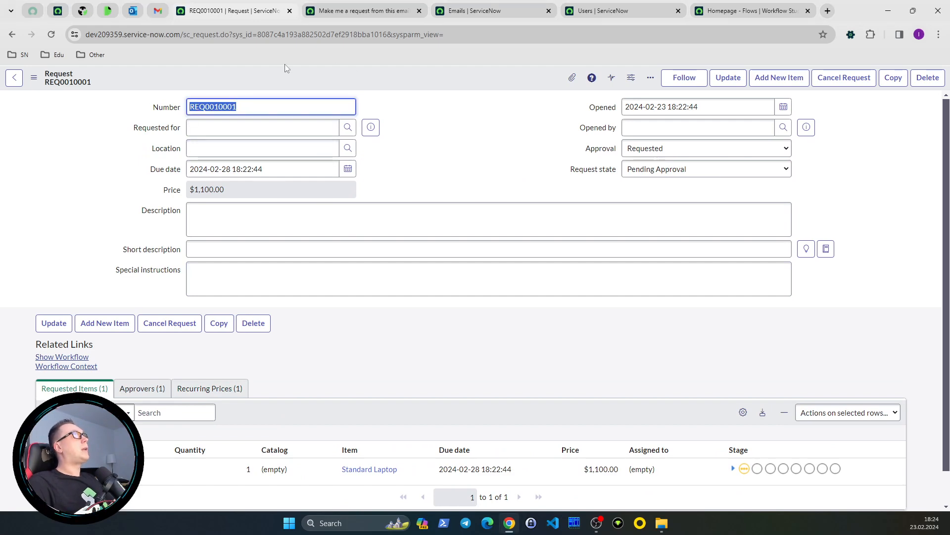
pyautogui.click(13, 31)
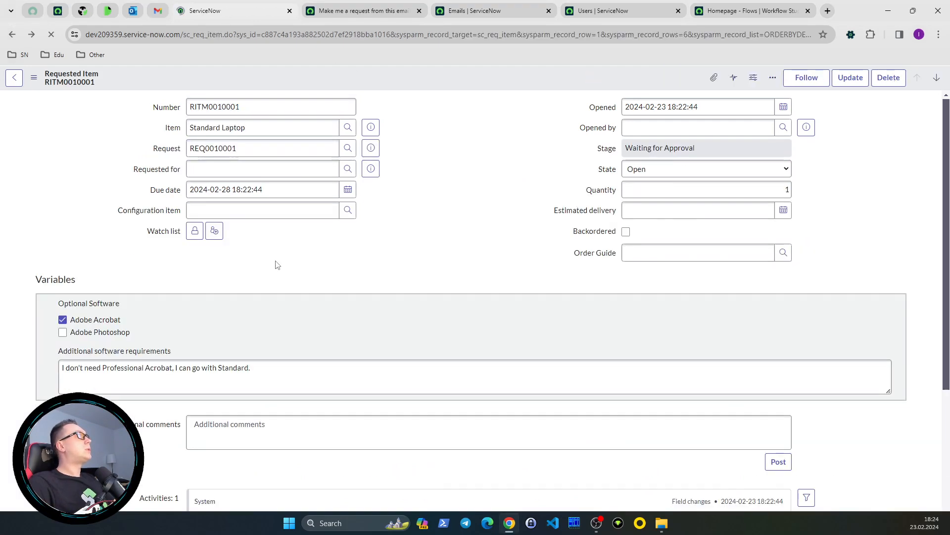
pyautogui.scroll(-5, 359, 290)
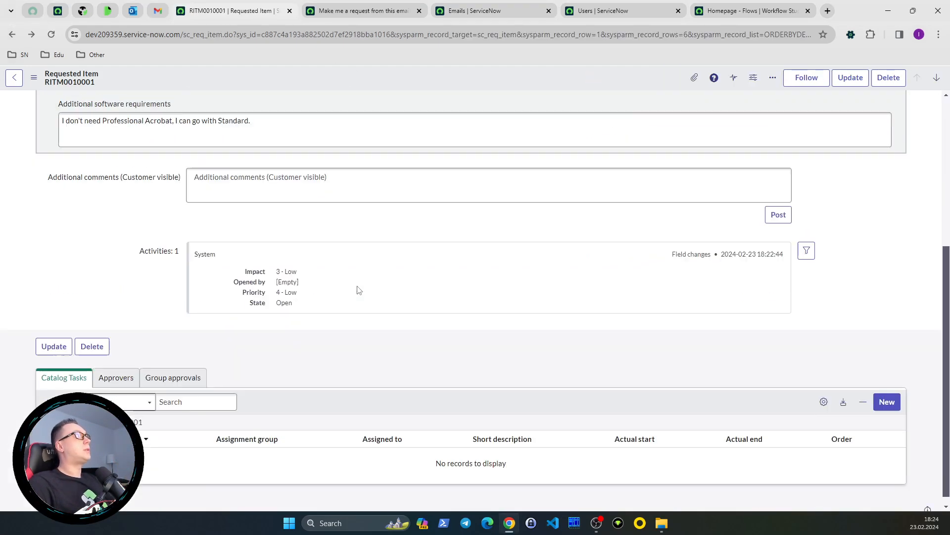
pyautogui.scroll(5, 357, 290)
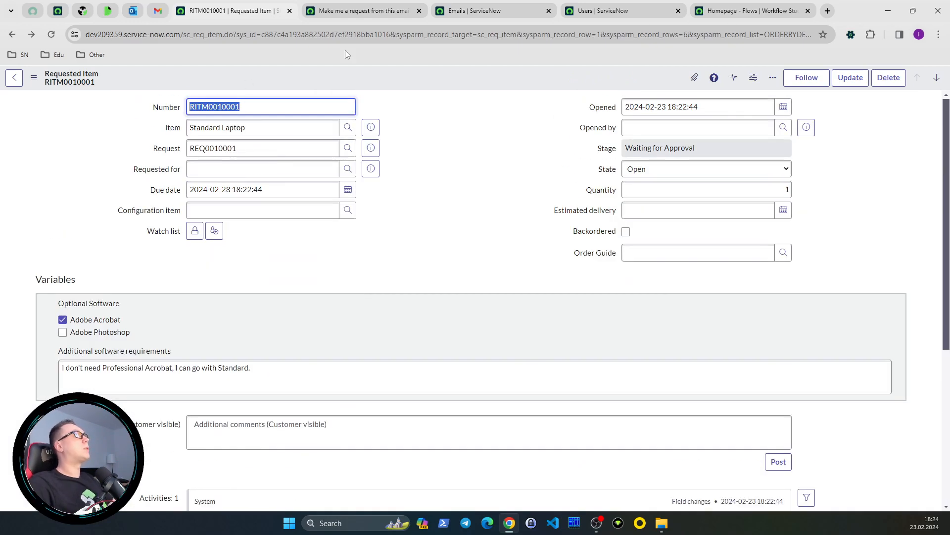
# - Open the received email "Make me a request from this email #2" in a new tab and check its Target field
pyautogui.click(480, 14)
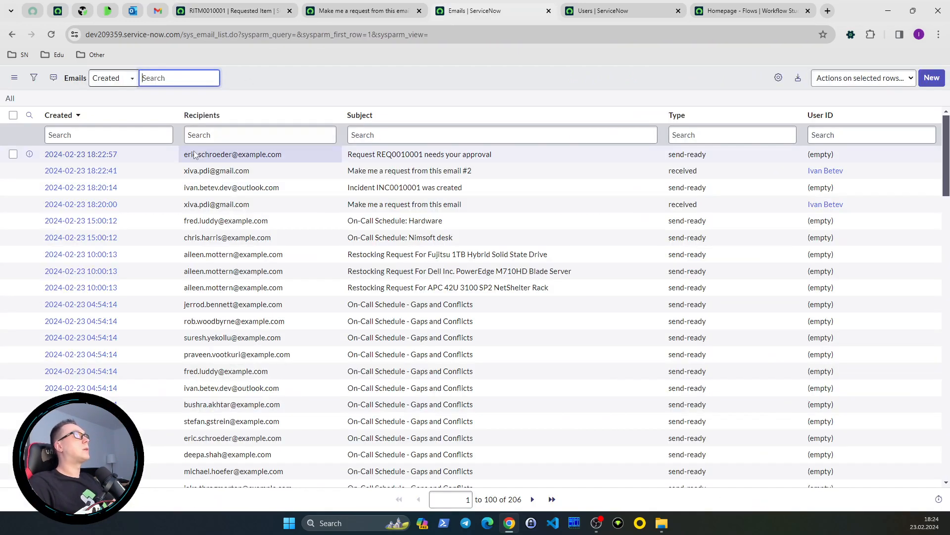
pyautogui.middleClick(99, 170)
pyautogui.click(541, 15)
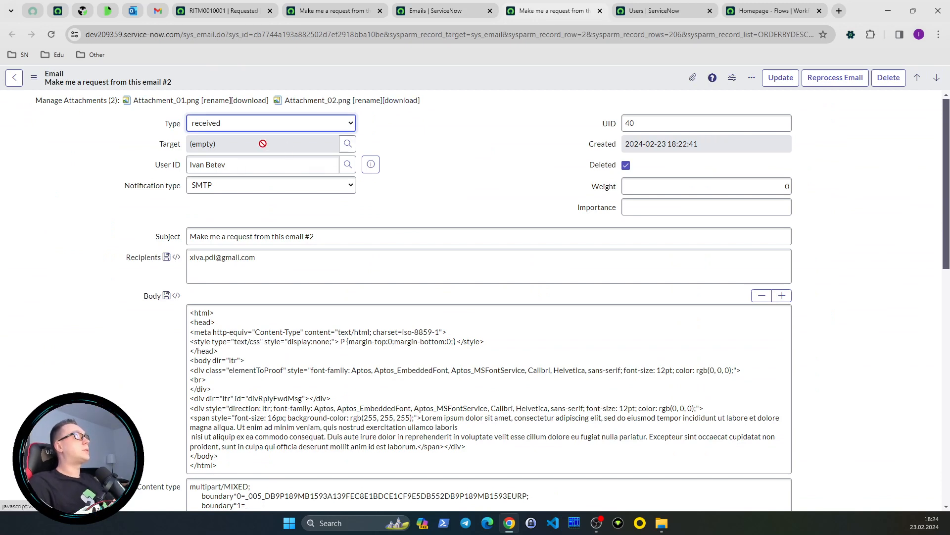
pyautogui.moveTo(263, 144); pyautogui.dragTo(75, 171)
pyautogui.click(62, 193)
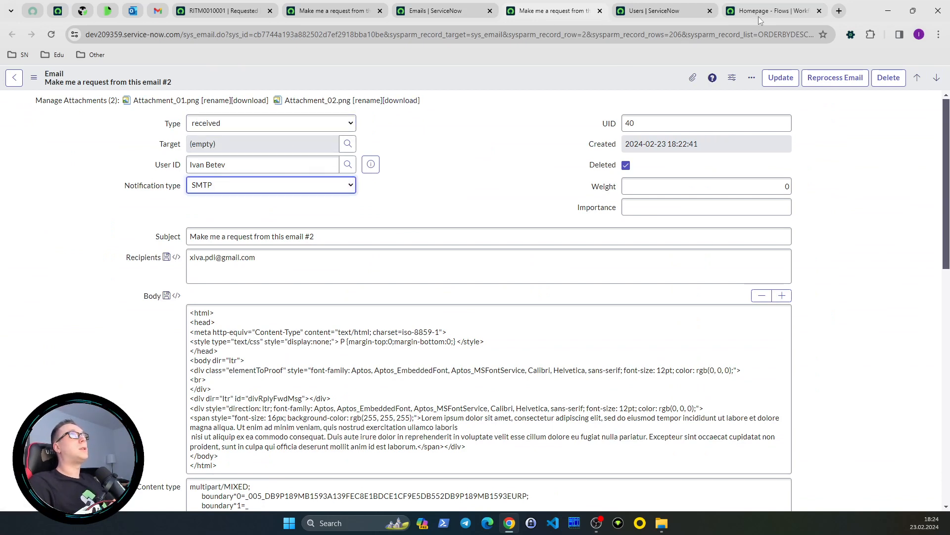
# - Reopen the "xIva - Create Request From and Inbound Email" flow and review the Submit Catalog Item Request action's inputs
pyautogui.click(58, 13)
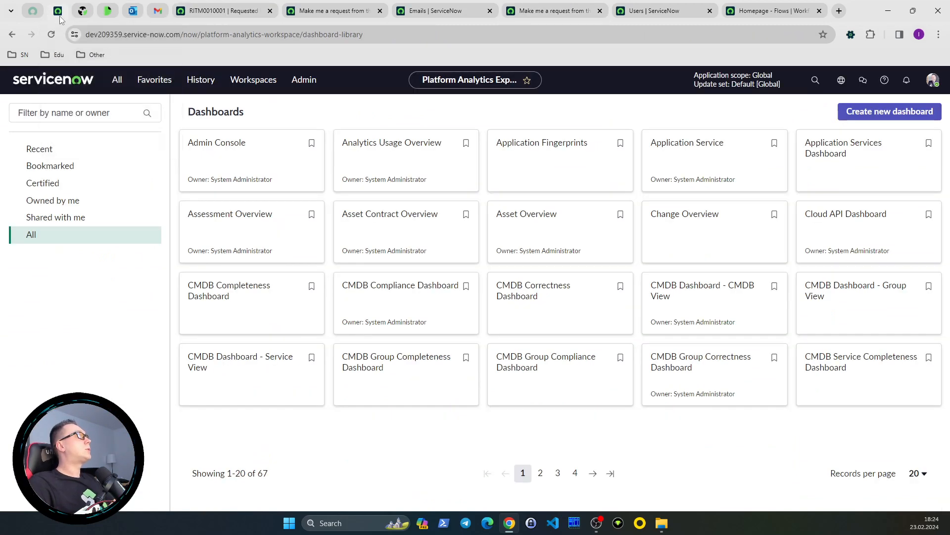
pyautogui.click(767, 12)
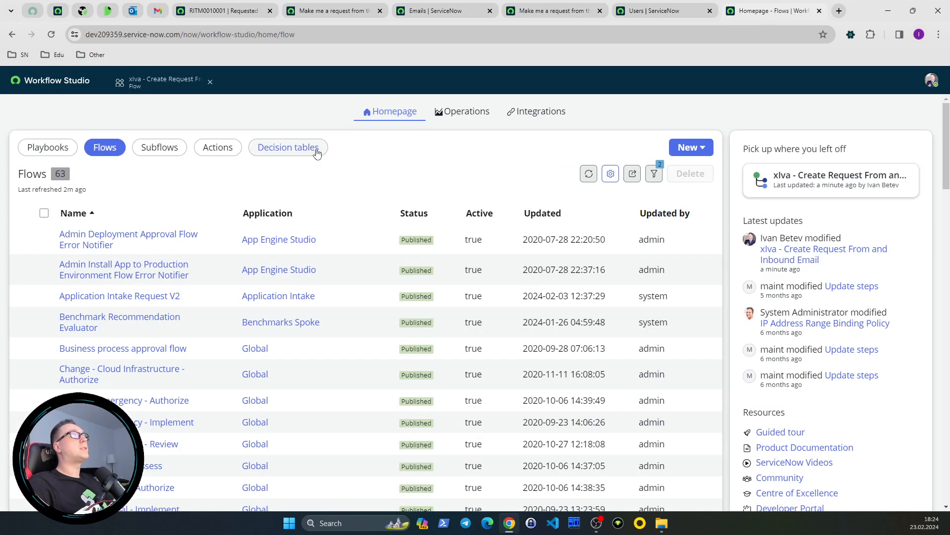
pyautogui.click(165, 90)
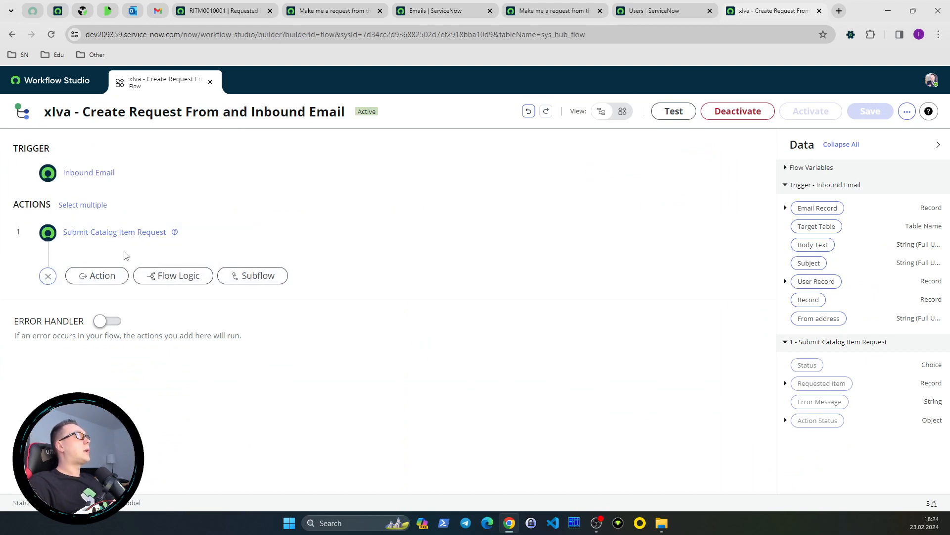
pyautogui.click(214, 235)
pyautogui.scroll(-3, 391, 442)
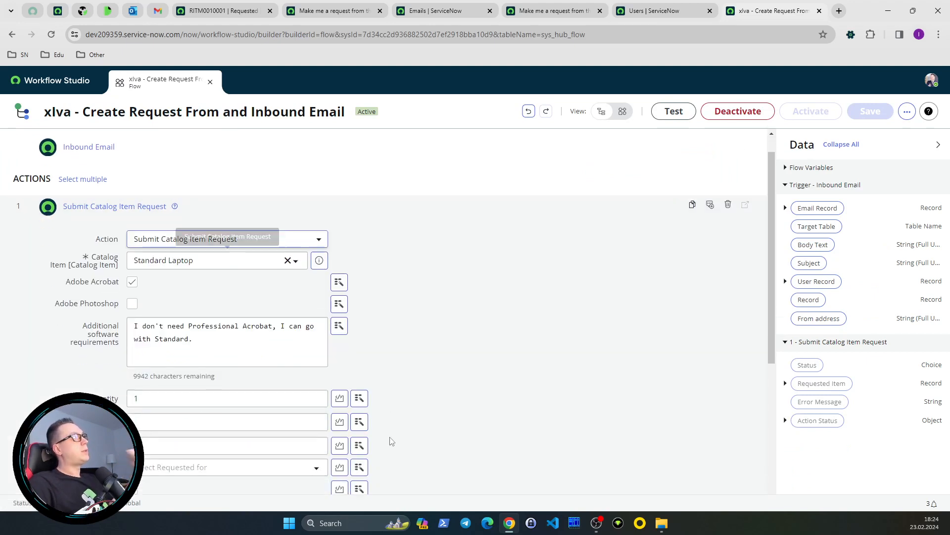
pyautogui.scroll(2, 41, 369)
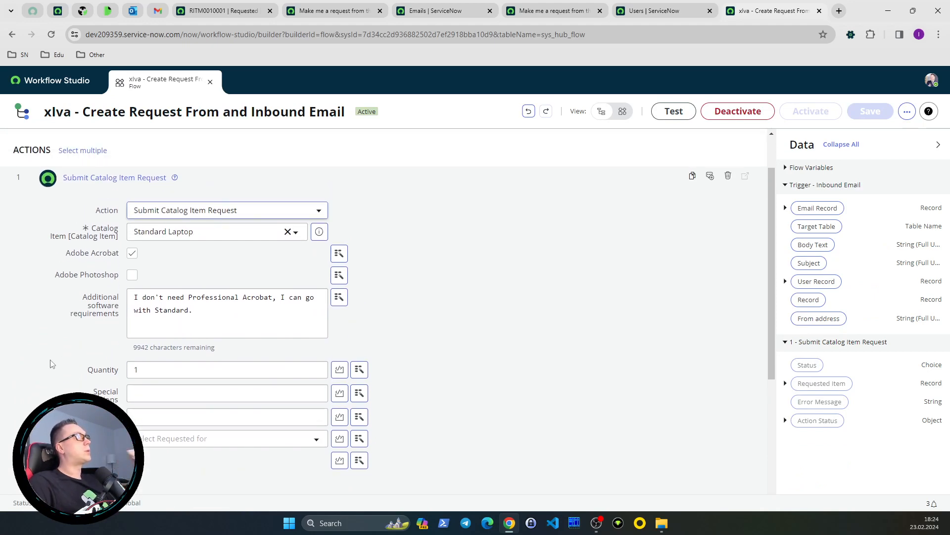
pyautogui.scroll(-4, 50, 364)
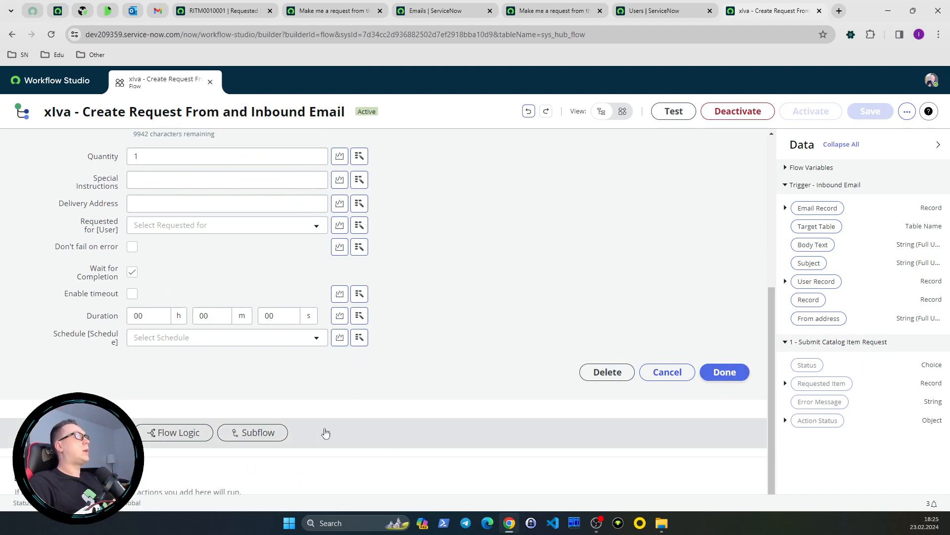
# - Add the ServiceNow Core action Associate Record to Email after the Submit Catalog Item Request action
pyautogui.click(99, 432)
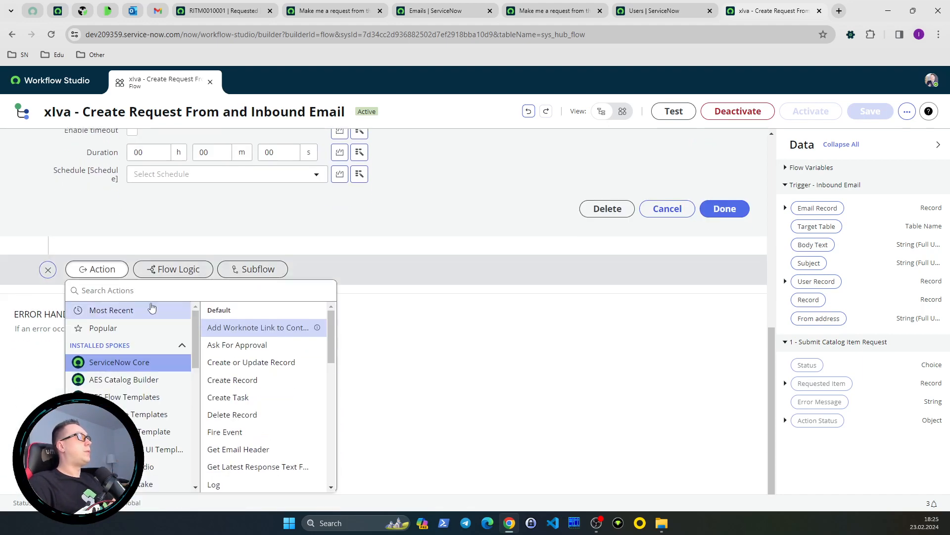
pyautogui.scroll(-3, 240, 371)
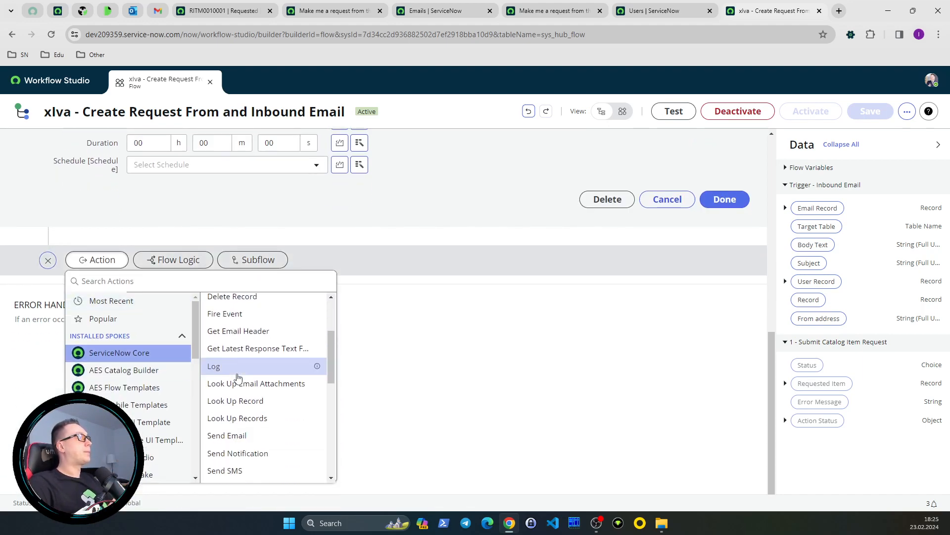
pyautogui.scroll(-2, 238, 380)
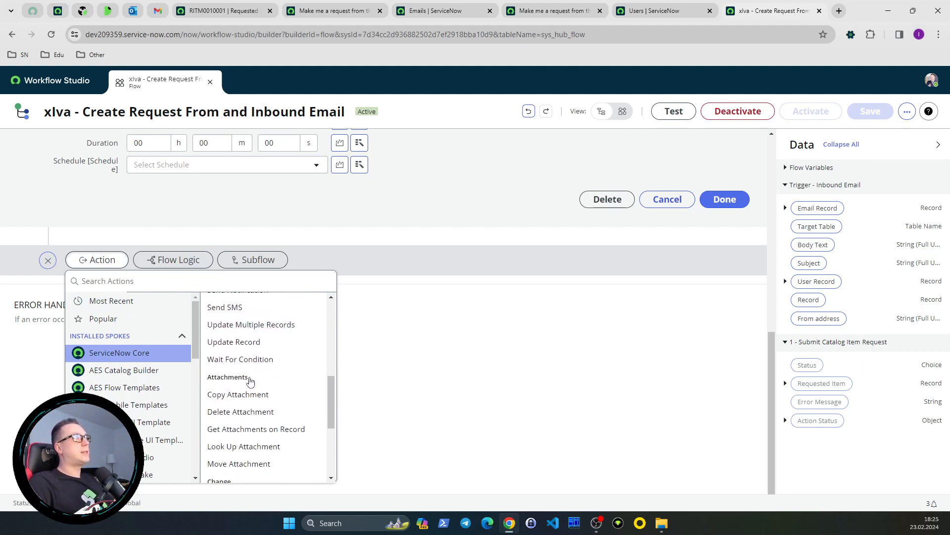
pyautogui.scroll(-2, 250, 381)
pyautogui.scroll(-1, 250, 382)
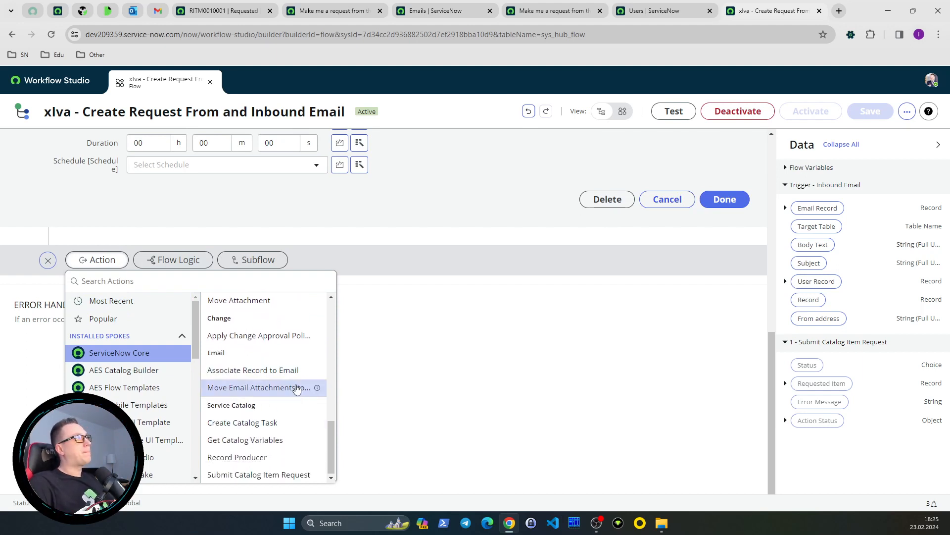
pyautogui.click(258, 380)
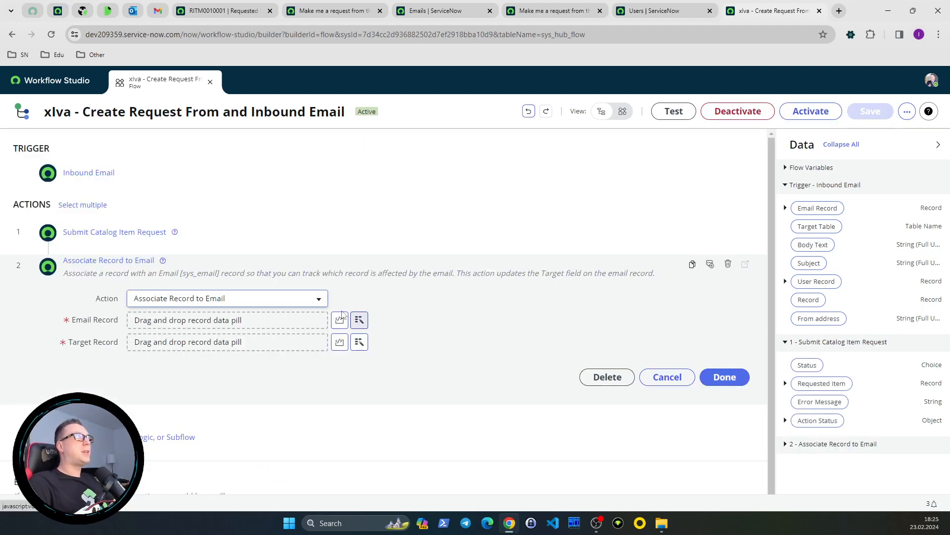
# - Map the trigger's Email Record to Email Record and step 1's Requested Item to Target Record, and finish the association action
pyautogui.moveTo(820, 208); pyautogui.dragTo(209, 324)
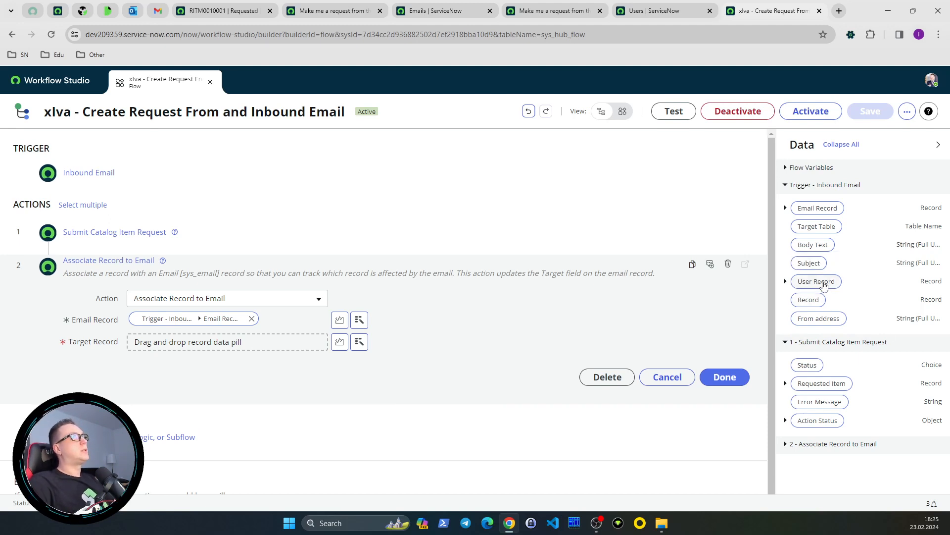
pyautogui.moveTo(822, 384)
pyautogui.mouseDown()
pyautogui.moveTo(293, 391)
pyautogui.moveTo(186, 346)
pyautogui.moveTo(825, 395)
pyautogui.moveTo(817, 386)
pyautogui.mouseUp()
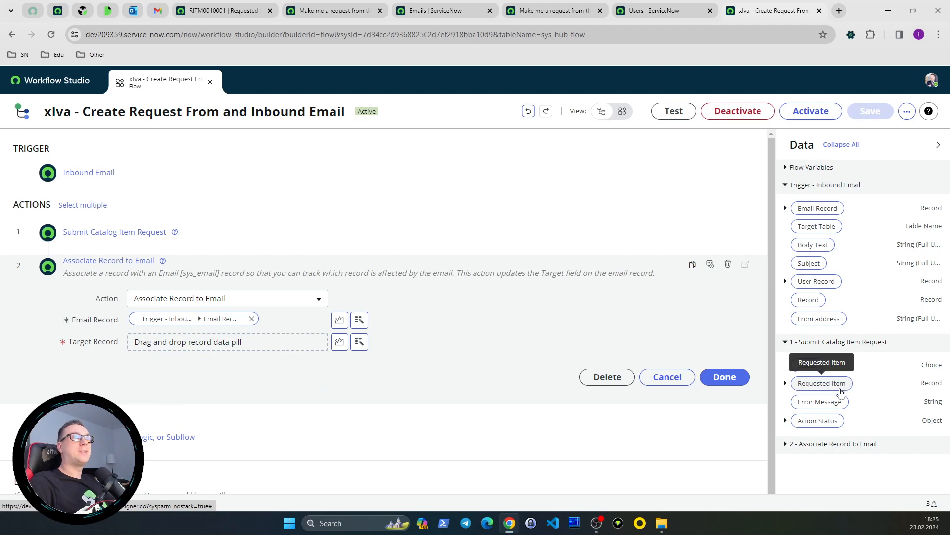
pyautogui.moveTo(835, 387); pyautogui.dragTo(233, 344)
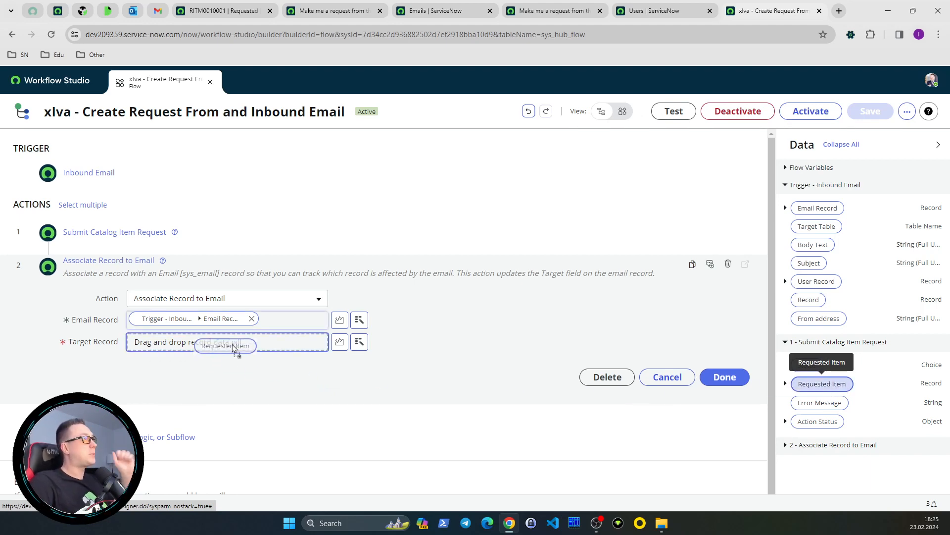
pyautogui.moveTo(232, 344); pyautogui.dragTo(233, 343)
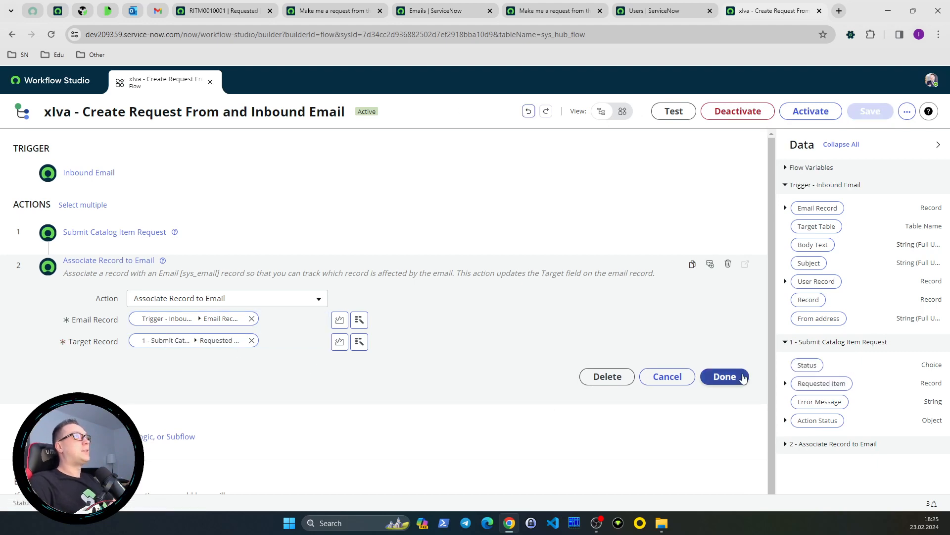
pyautogui.click(725, 376)
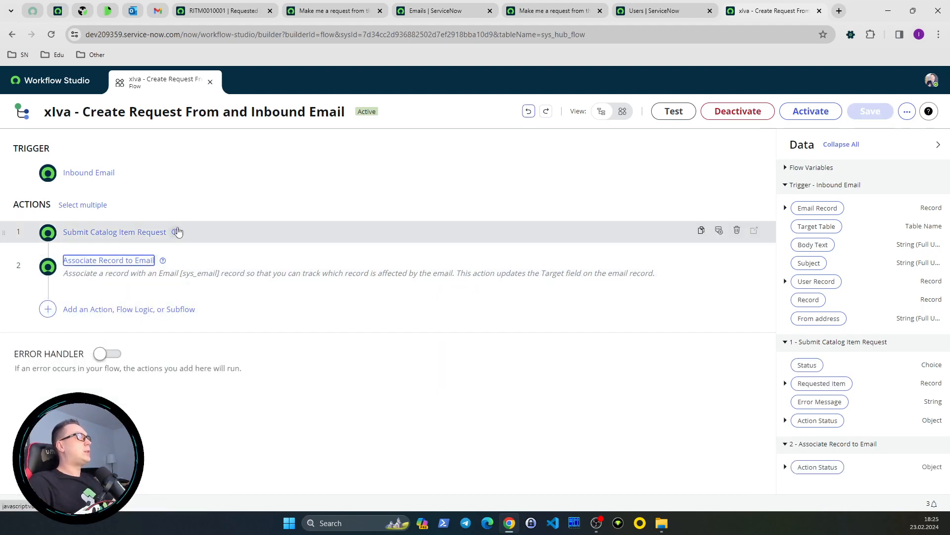
# - Add the ServiceNow Core action Move Email Attachments to Record as the third action of the flow
pyautogui.click(48, 309)
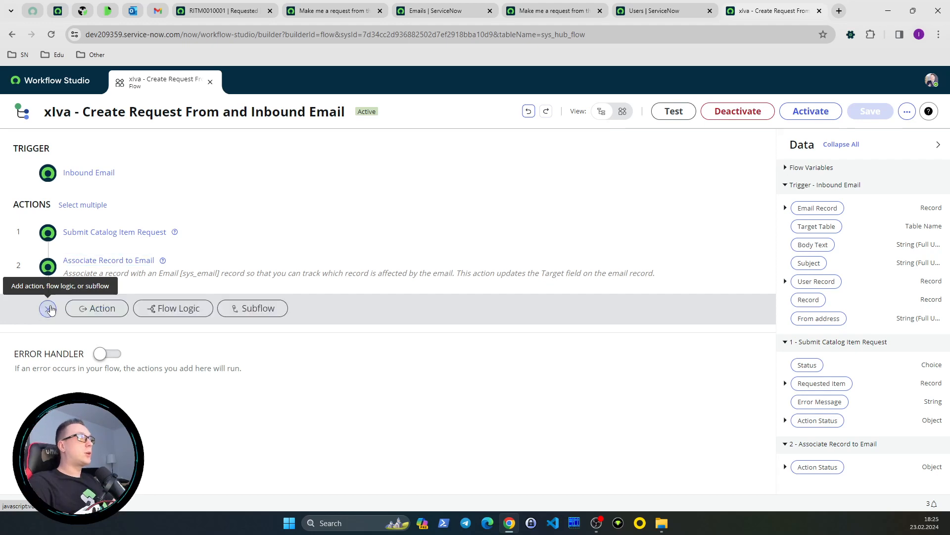
pyautogui.click(99, 308)
pyautogui.scroll(-2, 139, 371)
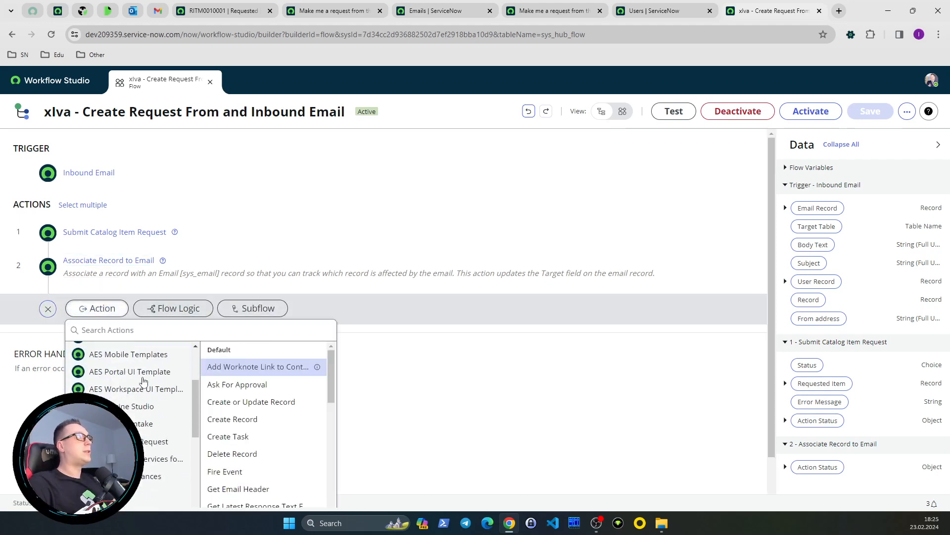
pyautogui.scroll(-1, 166, 330)
pyautogui.rightClick(246, 386)
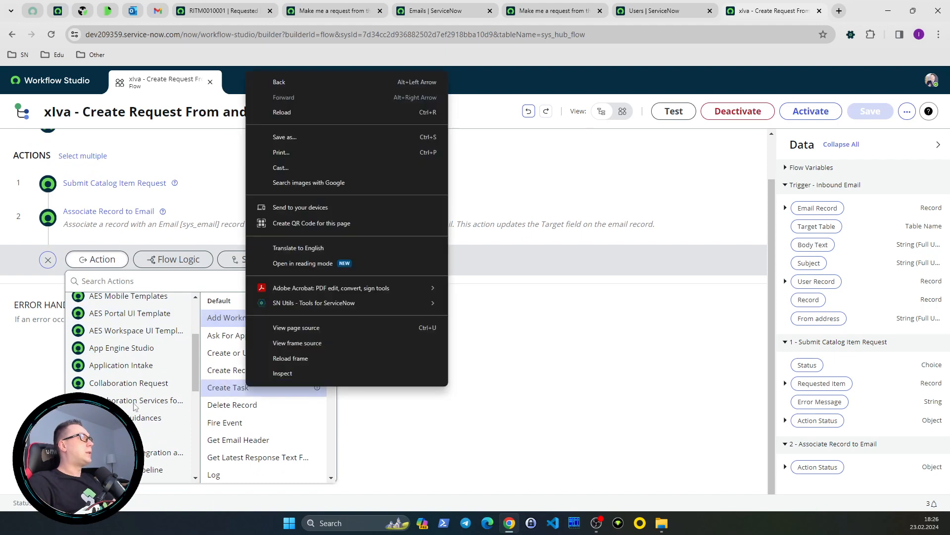
pyautogui.click(194, 340)
pyautogui.moveTo(195, 340); pyautogui.dragTo(196, 299)
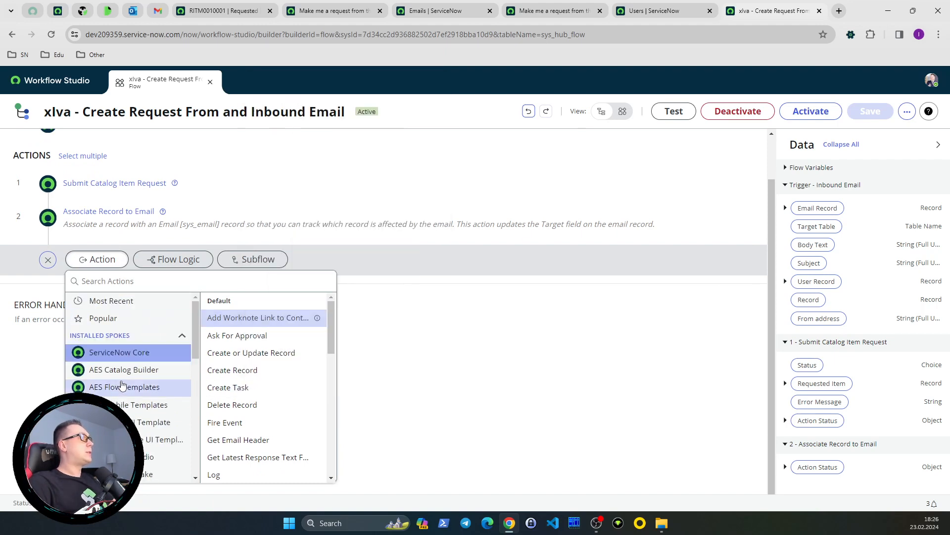
pyautogui.click(135, 357)
pyautogui.scroll(-6, 250, 381)
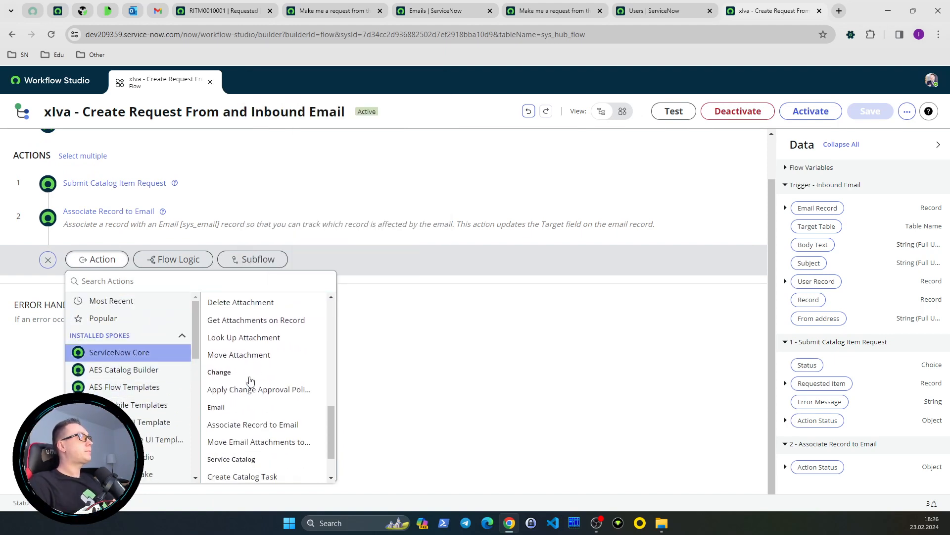
pyautogui.scroll(-1, 255, 366)
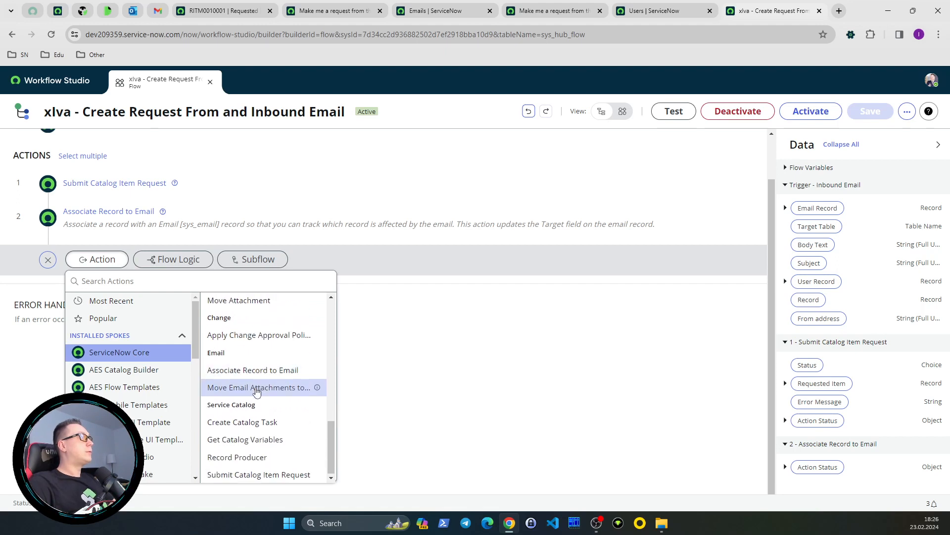
pyautogui.click(256, 390)
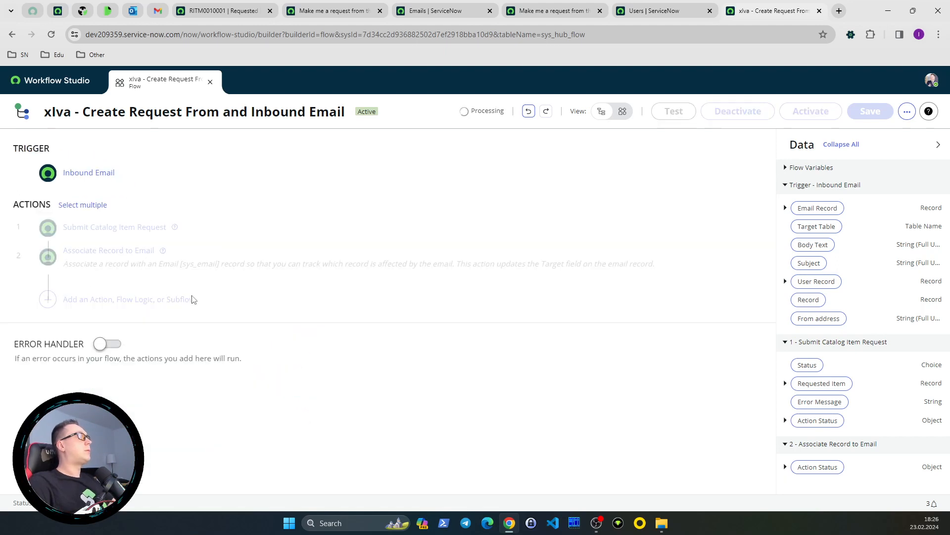
# - Supply the trigger's Email Record and step 1's Requested Item to the attachment action, and activate the updated flow
pyautogui.moveTo(832, 208); pyautogui.dragTo(176, 354)
pyautogui.moveTo(818, 388); pyautogui.dragTo(228, 377)
pyautogui.click(725, 411)
pyautogui.click(782, 112)
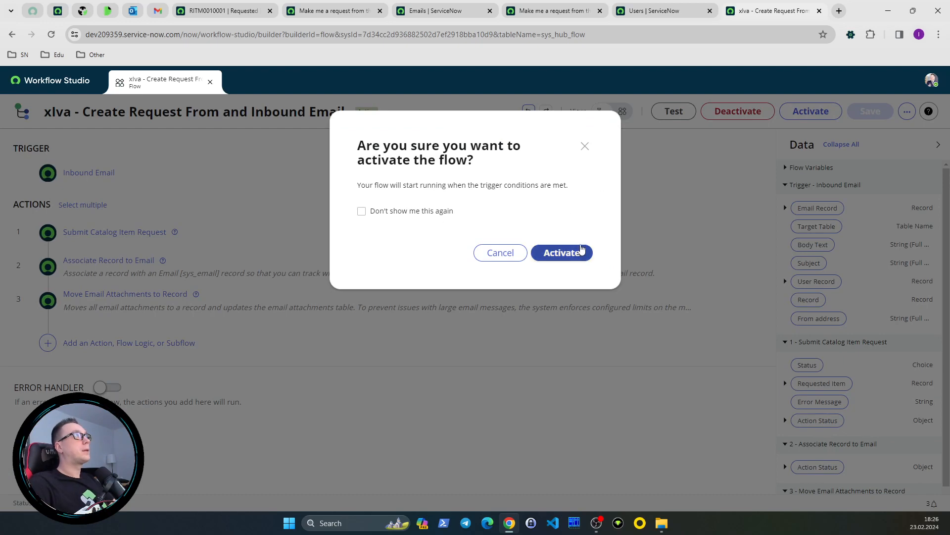
pyautogui.click(565, 253)
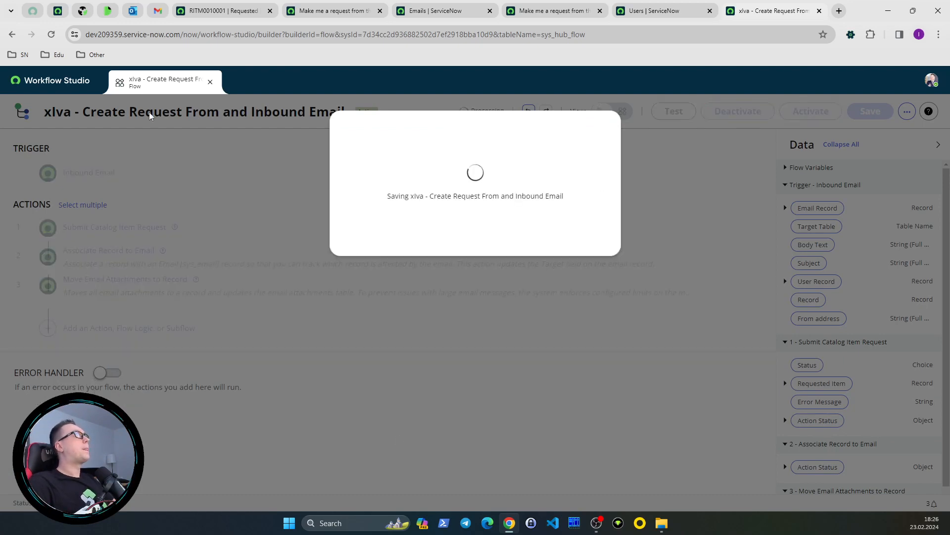
# - Switch to Outlook and forward the sent message "Make me a request from this email #2" to the ServiceNow test mailbox
pyautogui.click(132, 11)
pyautogui.click(335, 194)
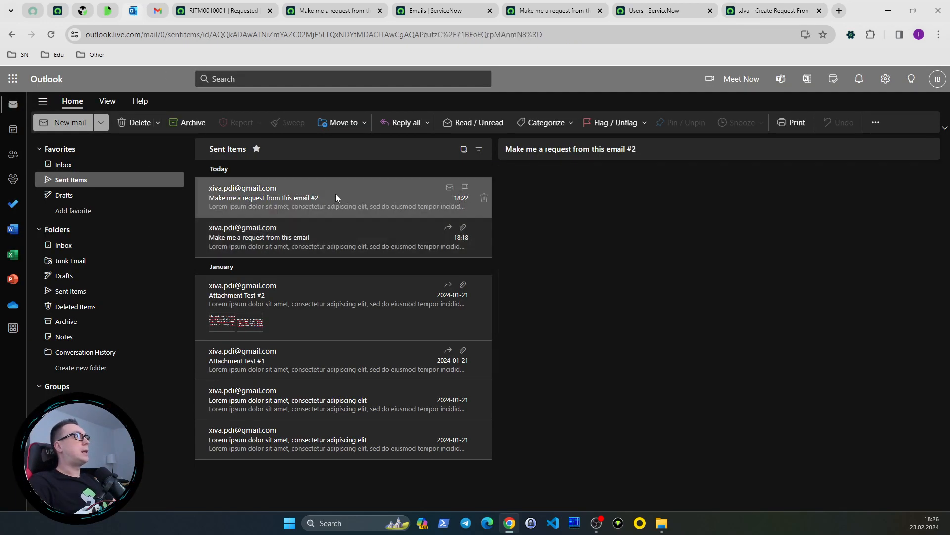
pyautogui.click(904, 179)
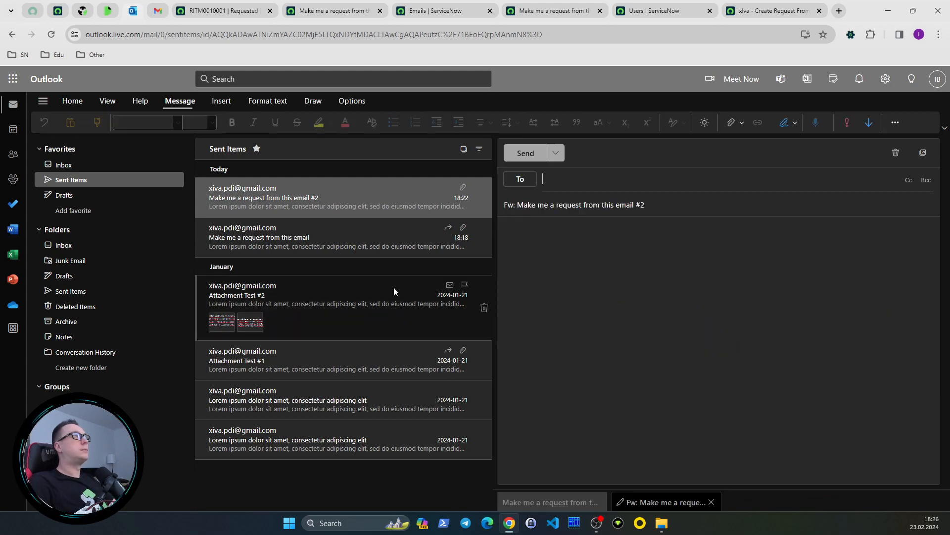
pyautogui.click(573, 183)
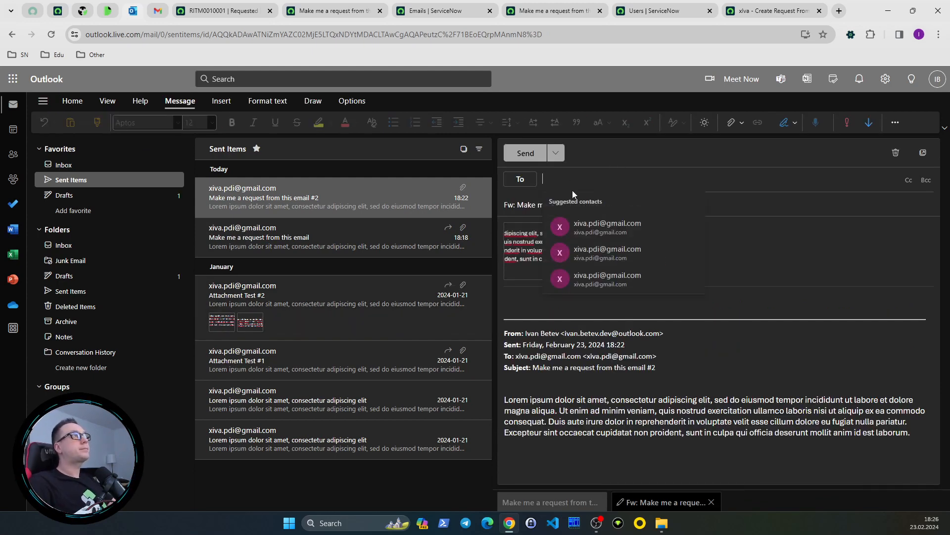
pyautogui.click(594, 223)
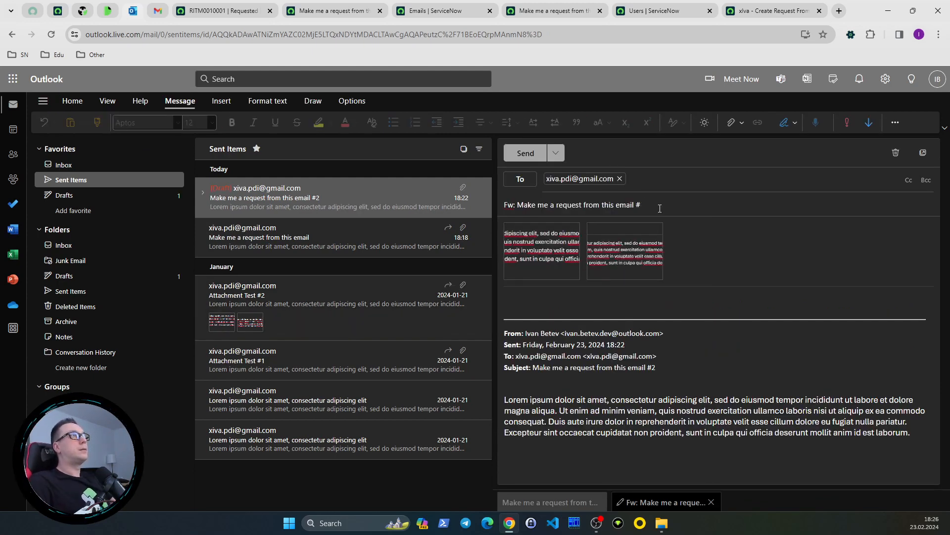
# - Change the forwarded message's subject to "Make me a request from this email #3", without the Fw: prefix
pyautogui.press('BackSpace')
pyautogui.press('BackSpace')
pyautogui.press('BackSpace')
pyautogui.press('BackSpace')
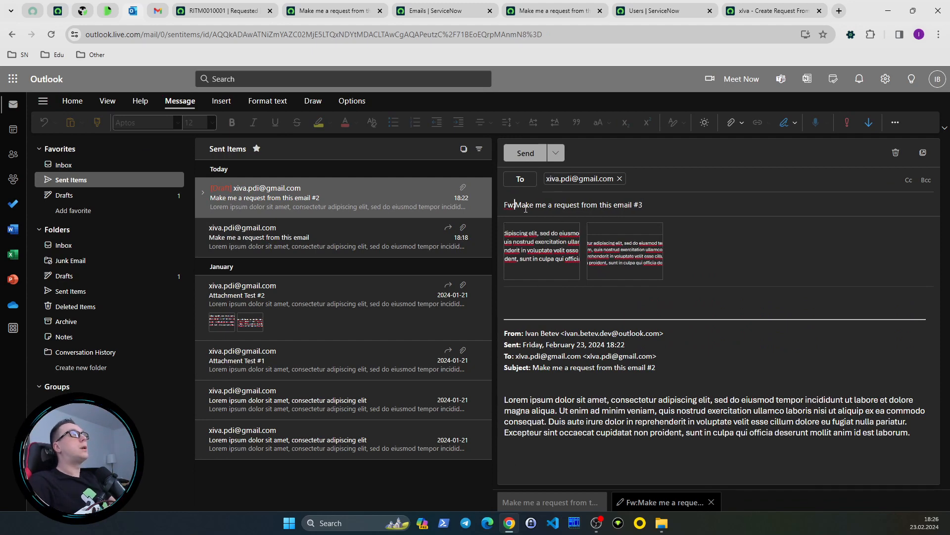
# - Remove the quoted header block above the Lorem ipsum text in the forward, keep both attachments, and send it
pyautogui.click(532, 381)
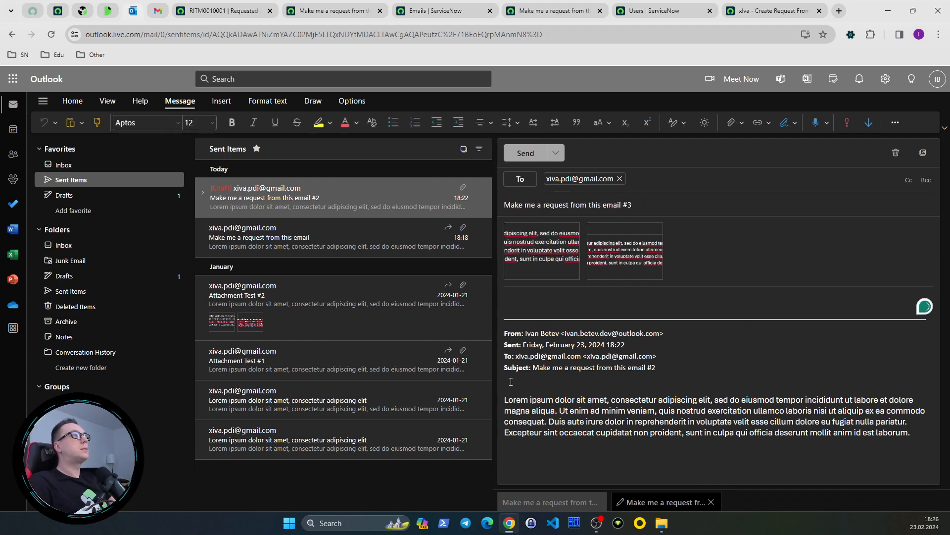
pyautogui.press('BackSpace')
pyautogui.press('BackSpace')
pyautogui.press('BackSpace')
pyautogui.press('BackSpace')
pyautogui.press('BackSpace')
pyautogui.press('BackSpace')
pyautogui.press('BackSpace')
pyautogui.press('BackSpace')
pyautogui.press('BackSpace')
pyautogui.press('BackSpace')
pyautogui.press('BackSpace')
pyautogui.press('BackSpace')
pyautogui.press('BackSpace')
pyautogui.press('BackSpace')
pyautogui.press('BackSpace')
pyautogui.press('BackSpace')
pyautogui.press('BackSpace')
pyautogui.press('BackSpace')
pyautogui.press('BackSpace')
pyautogui.press('BackSpace')
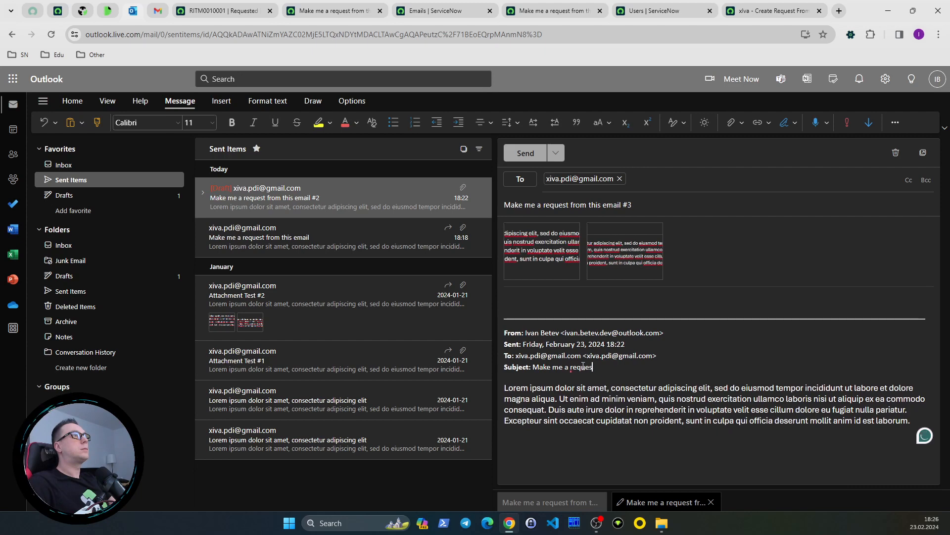
pyautogui.moveTo(594, 367); pyautogui.dragTo(500, 294)
pyautogui.press('BackSpace')
pyautogui.press('BackSpace')
pyautogui.press('BackSpace')
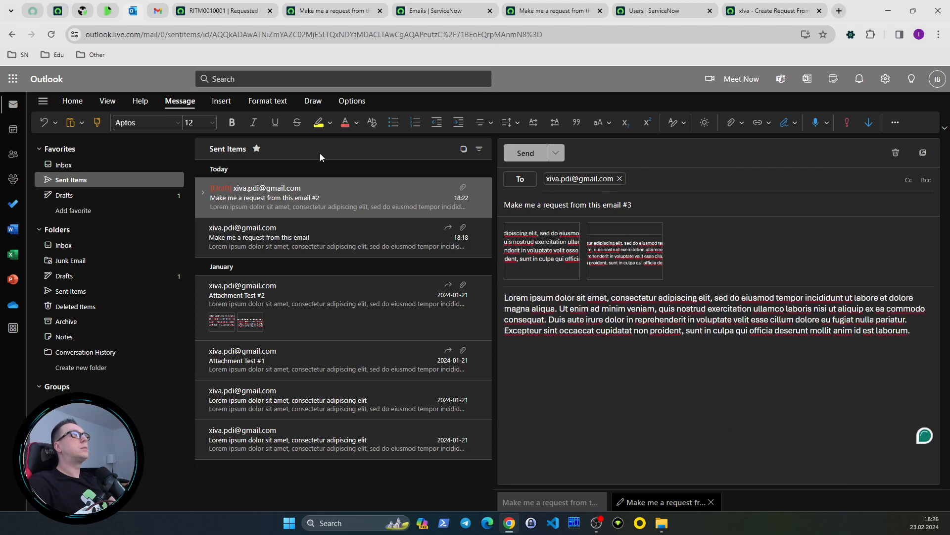
pyautogui.click(519, 155)
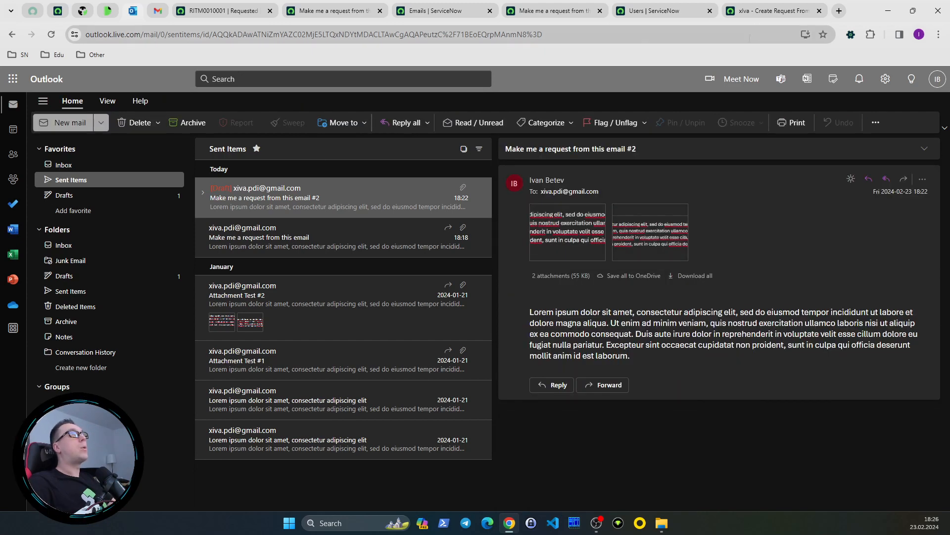
# - Check the flow's status in Workflow Studio and refresh the ServiceNow Emails list for the new test message
pyautogui.click(762, 10)
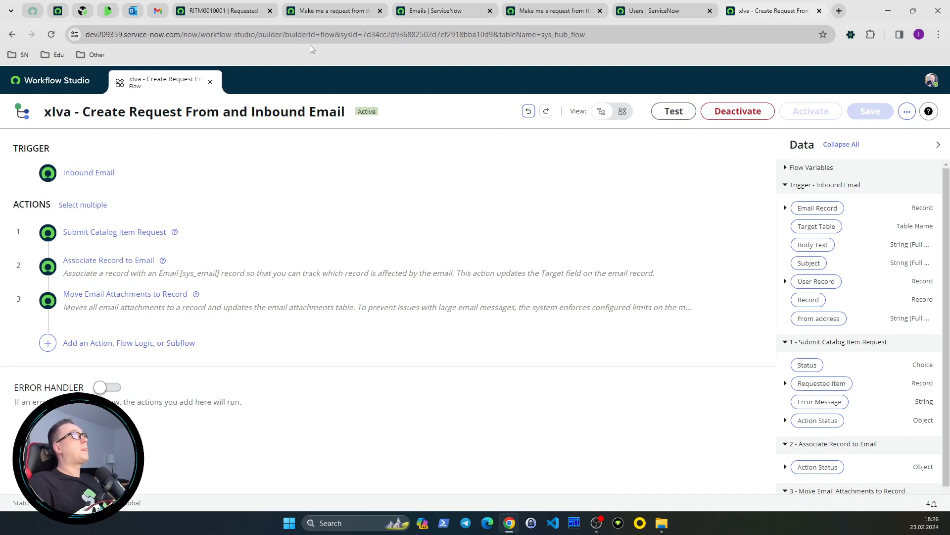
pyautogui.click(411, 11)
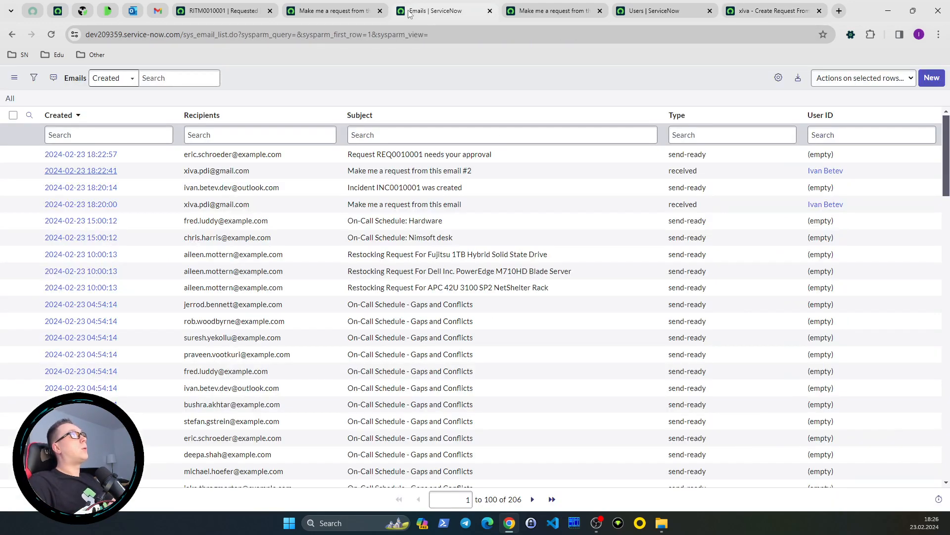
pyautogui.click(10, 99)
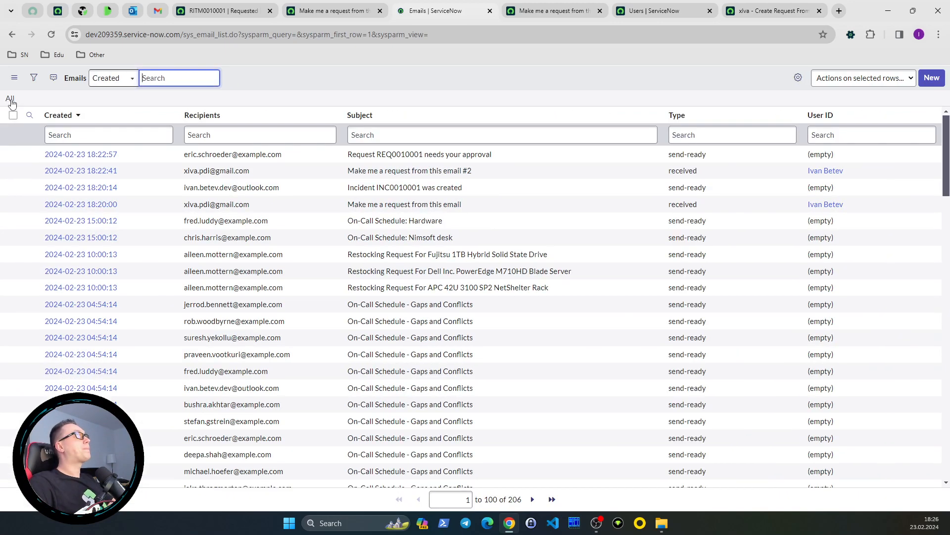
# - Close the first test email's record and go back from the Standard Laptop request to the Requested Items list
pyautogui.click(324, 9)
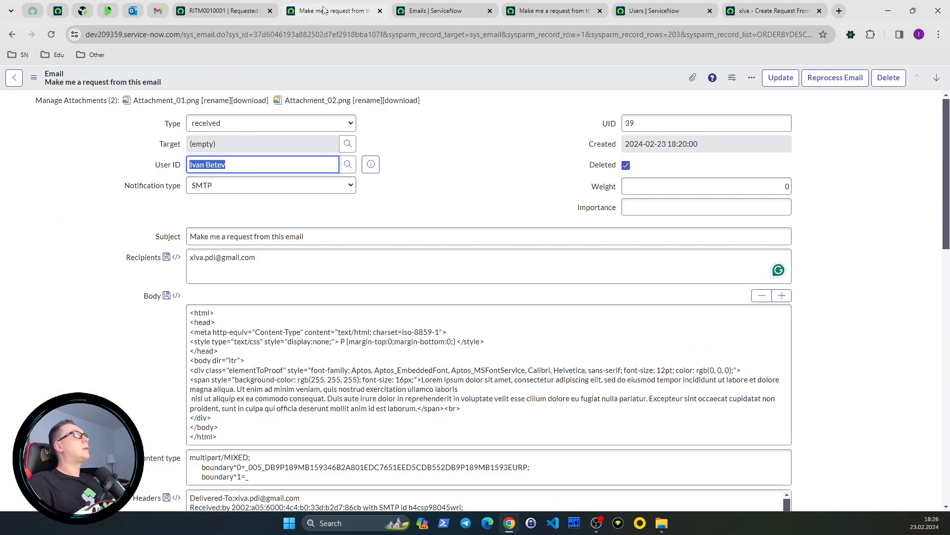
pyautogui.hotkey('ctrl', 'w')
pyautogui.click(213, 17)
pyautogui.rightClick(12, 34)
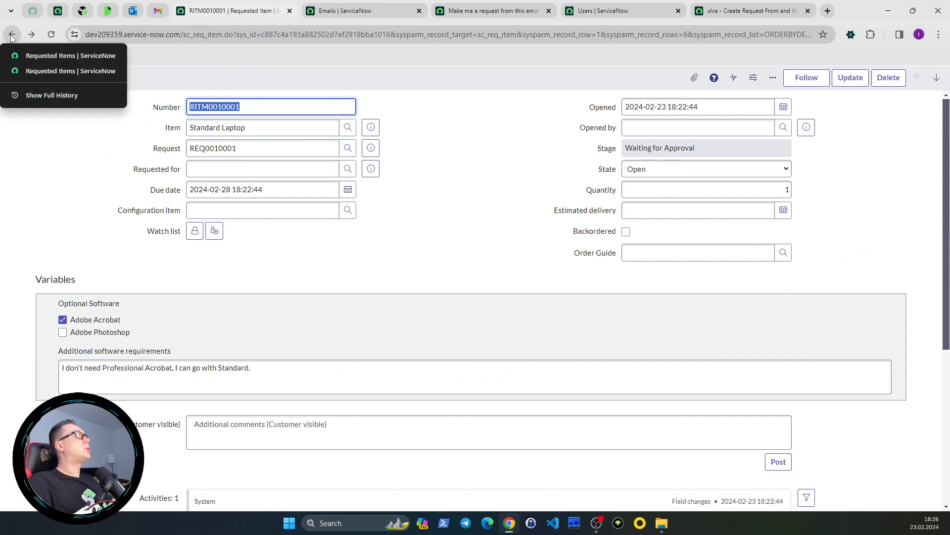
pyautogui.click(98, 55)
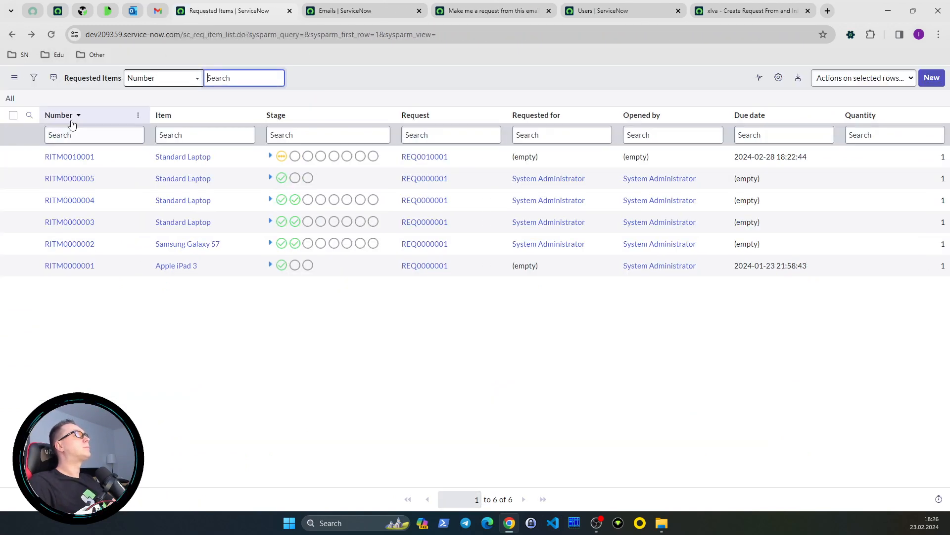
# - Close the browser pages for the second test email's record and the Users list
pyautogui.click(347, 11)
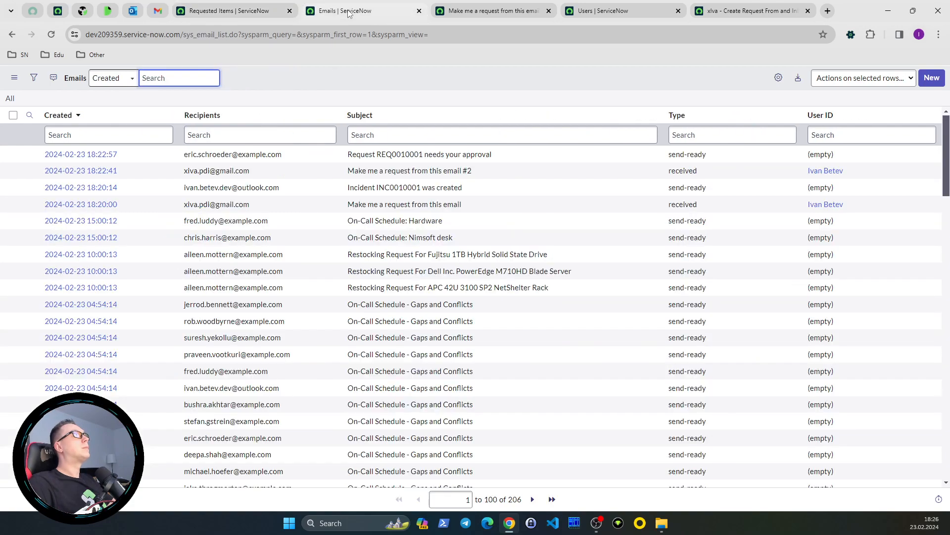
pyautogui.click(242, 12)
pyautogui.click(390, 15)
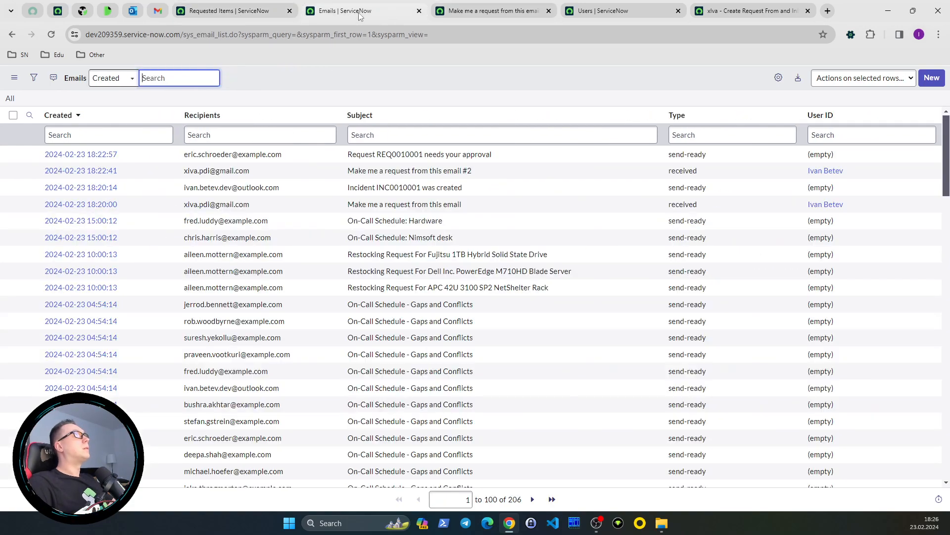
pyautogui.click(472, 12)
pyautogui.middleClick(479, 15)
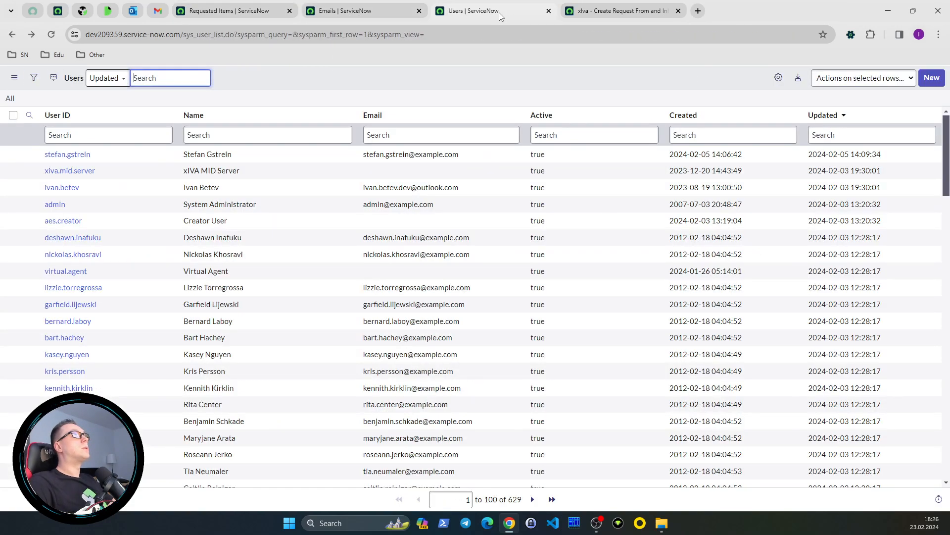
pyautogui.middleClick(483, 14)
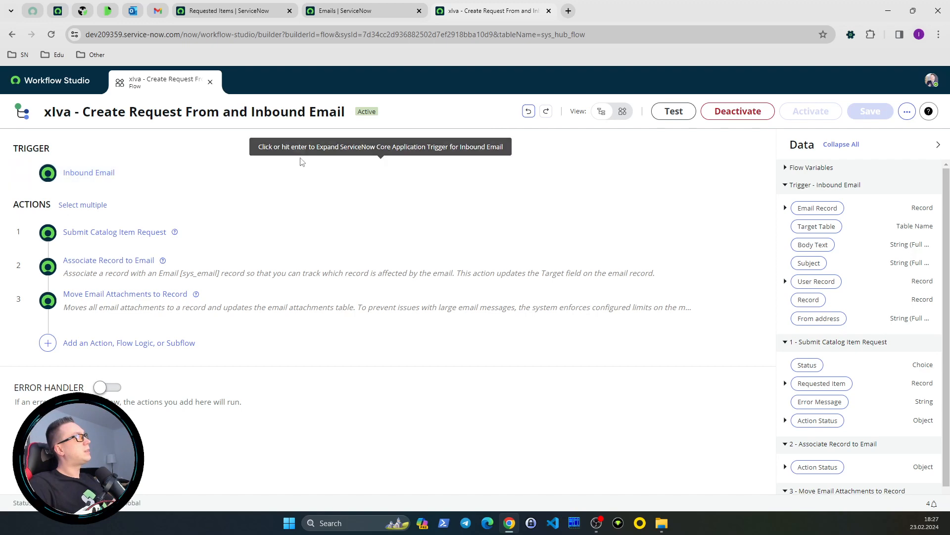
# - Examine the Inbound Email trigger's User ID condition and the other email fields available for conditions
pyautogui.click(183, 182)
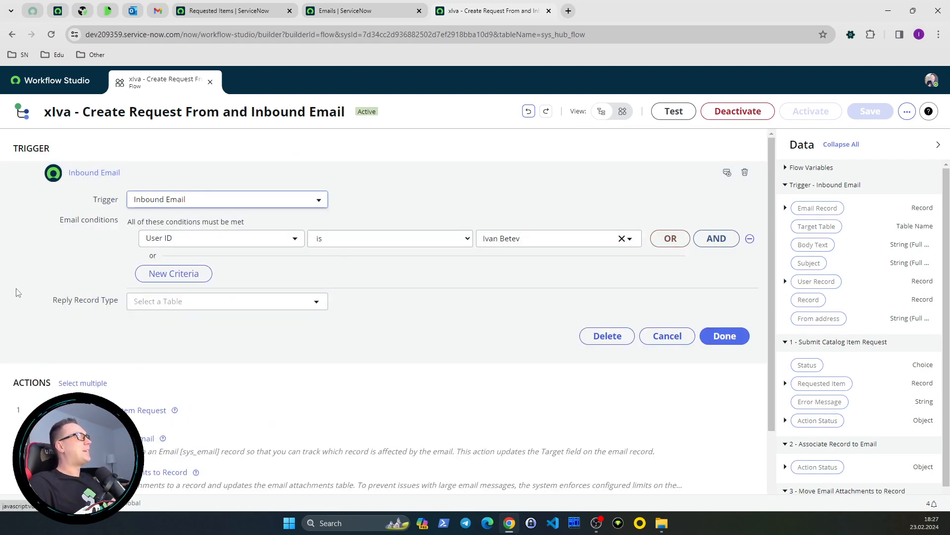
pyautogui.click(244, 242)
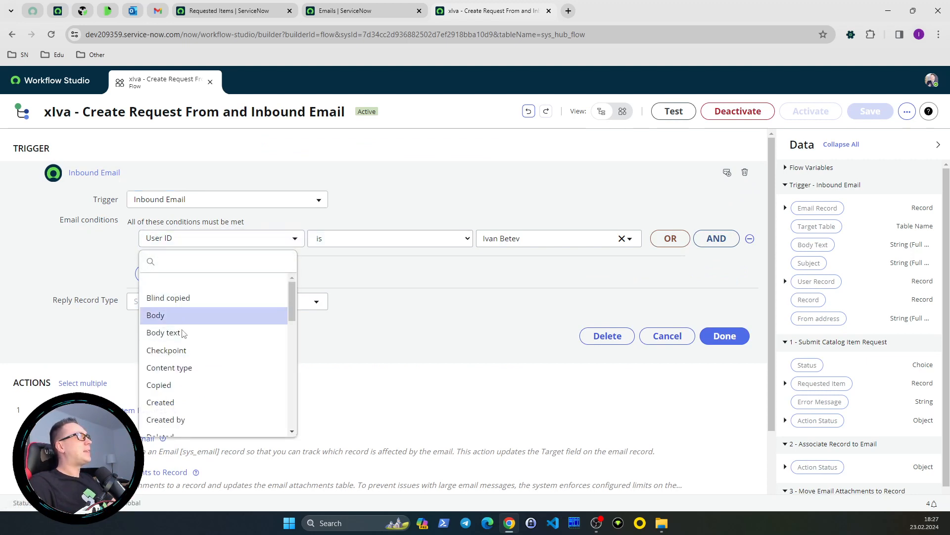
pyautogui.scroll(-3, 179, 342)
pyautogui.scroll(-5, 179, 345)
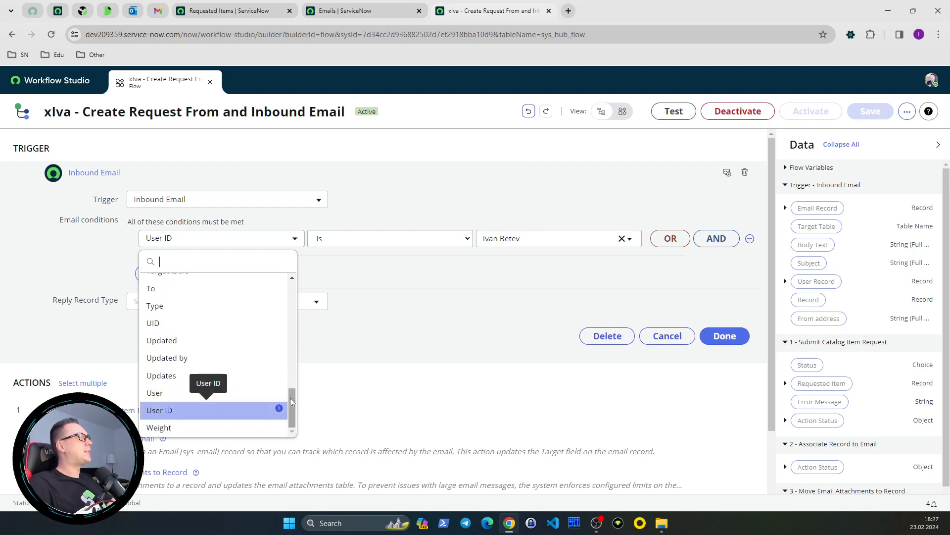
pyautogui.click(419, 329)
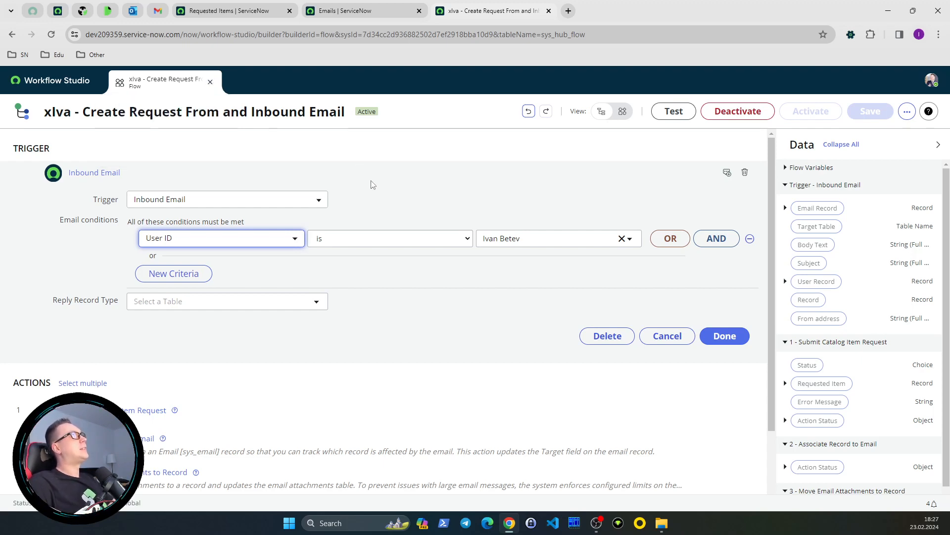
pyautogui.click(388, 196)
# - Refresh the Emails list, and check the mail sending and receiving status on the Email Diagnostics page
pyautogui.click(303, 12)
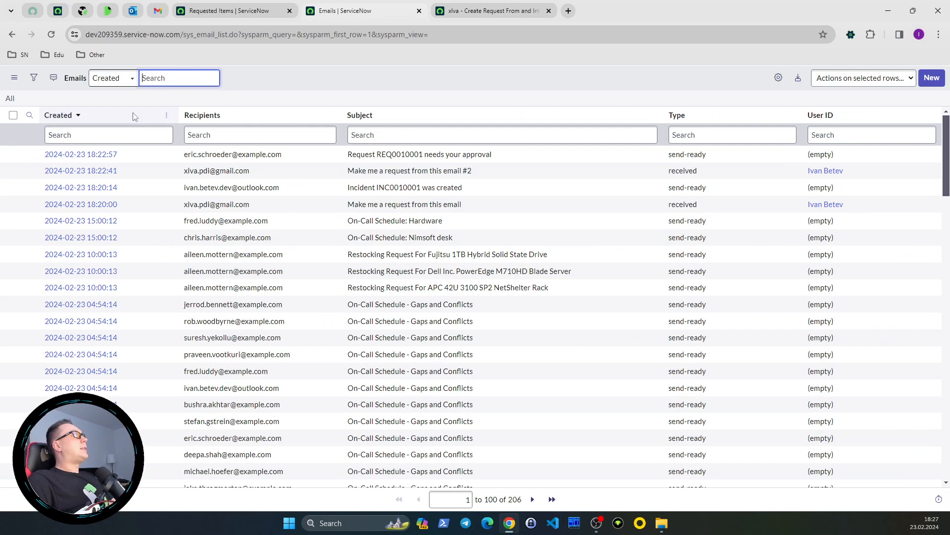
pyautogui.click(11, 100)
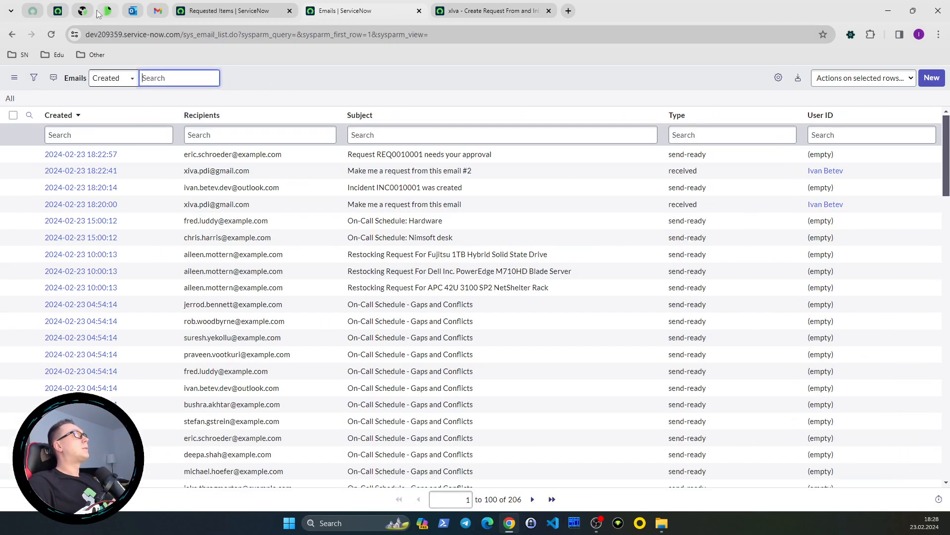
pyautogui.click(63, 14)
pyautogui.click(117, 83)
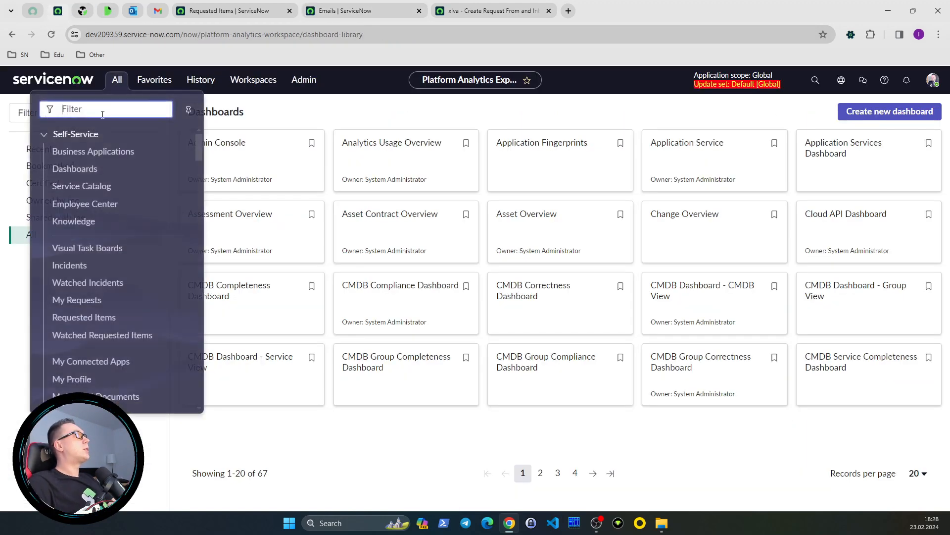
pyautogui.write('email d')
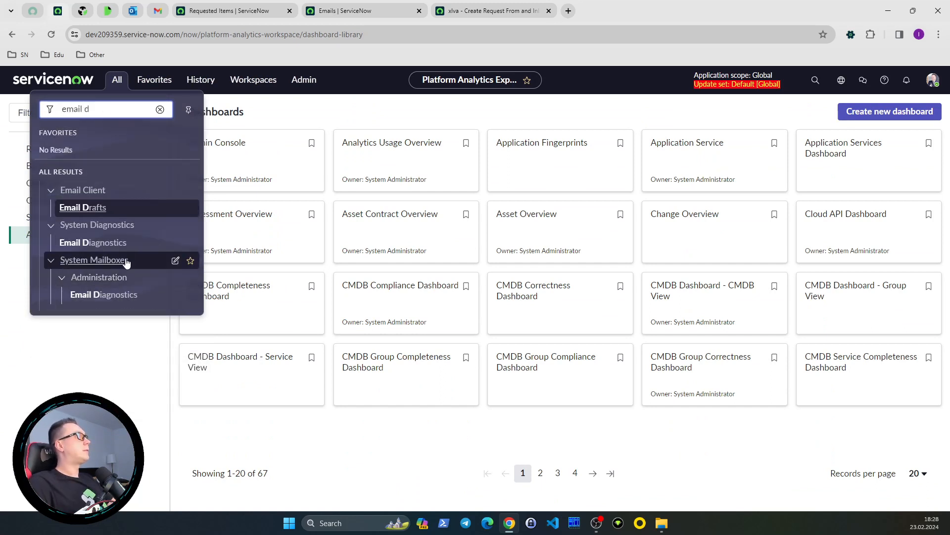
pyautogui.keyDown('ctrl'); pyautogui.click(79, 242); pyautogui.keyUp('ctrl')
pyautogui.click(243, 12)
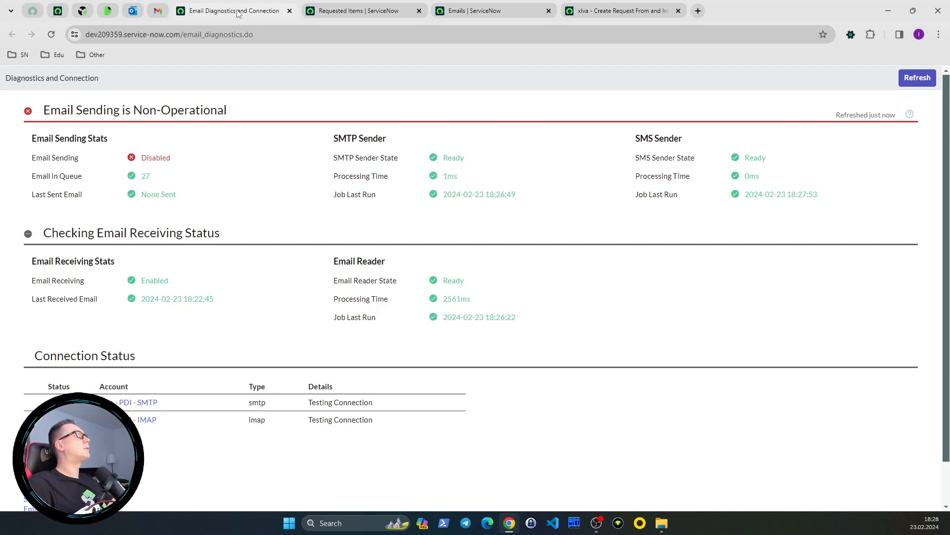
pyautogui.middleClick(238, 14)
# - Reload the Emails list repeatedly to check for the arrival of test message #3
pyautogui.click(318, 13)
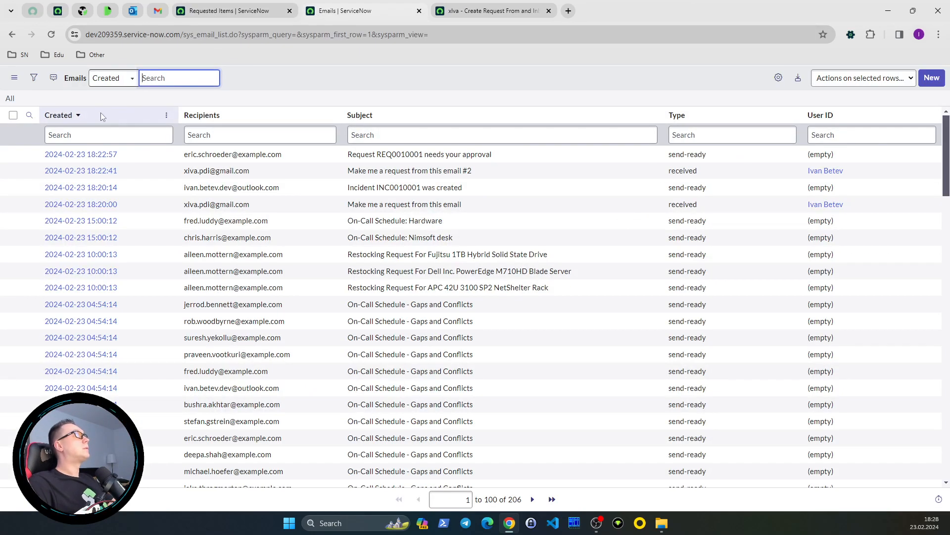
pyautogui.click(11, 100)
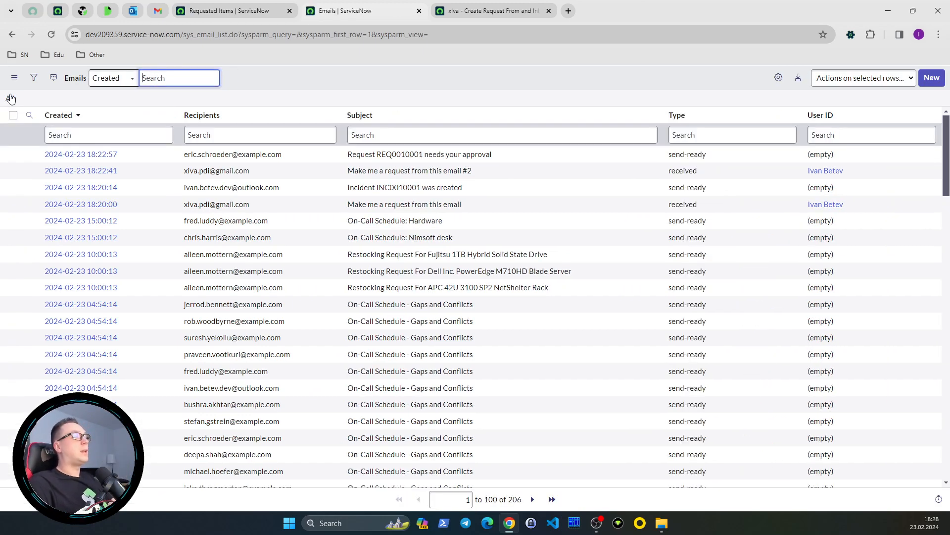
pyautogui.click(11, 99)
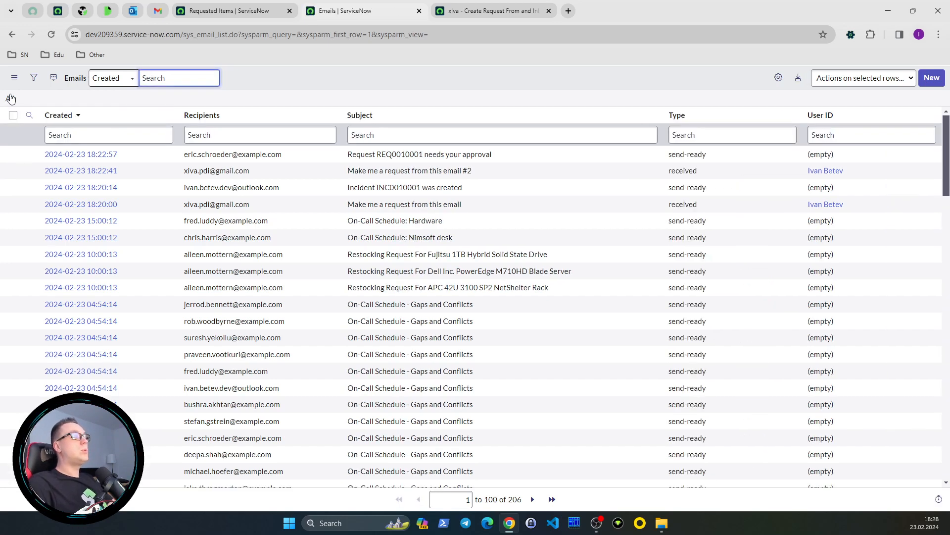
pyautogui.click(11, 99)
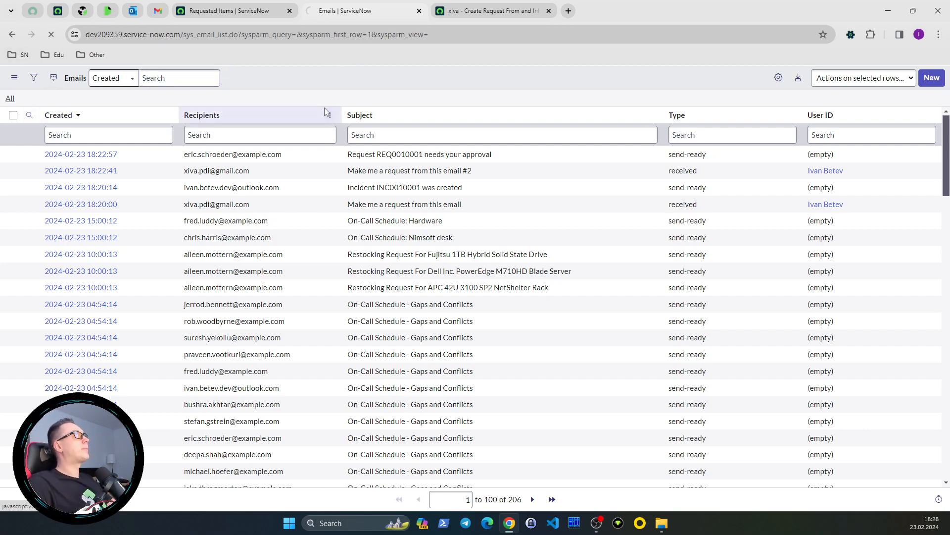
# - Return to the flow, review the Inbound Email trigger's settings, and collapse the trigger
pyautogui.hotkey('ctrl', 'Tab')
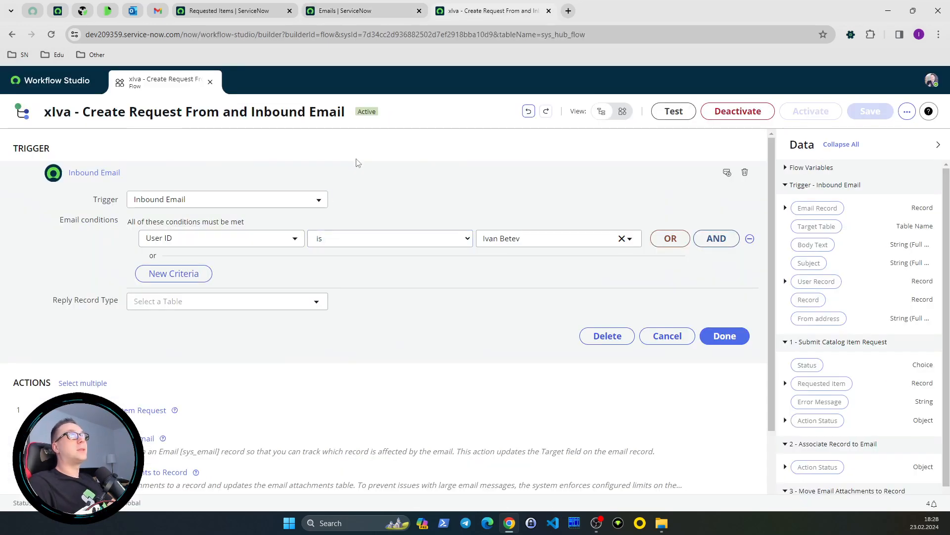
pyautogui.scroll(-1, 295, 299)
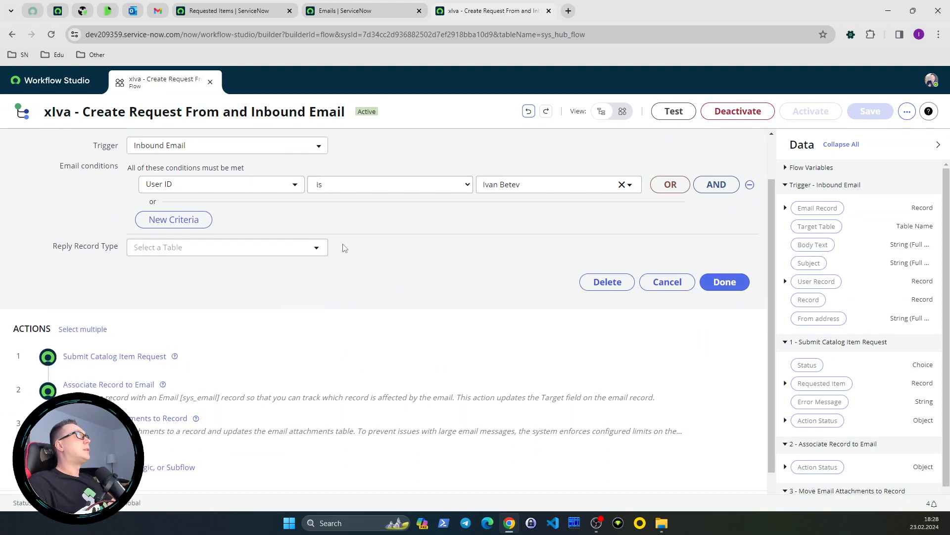
pyautogui.scroll(1, 342, 247)
pyautogui.click(153, 181)
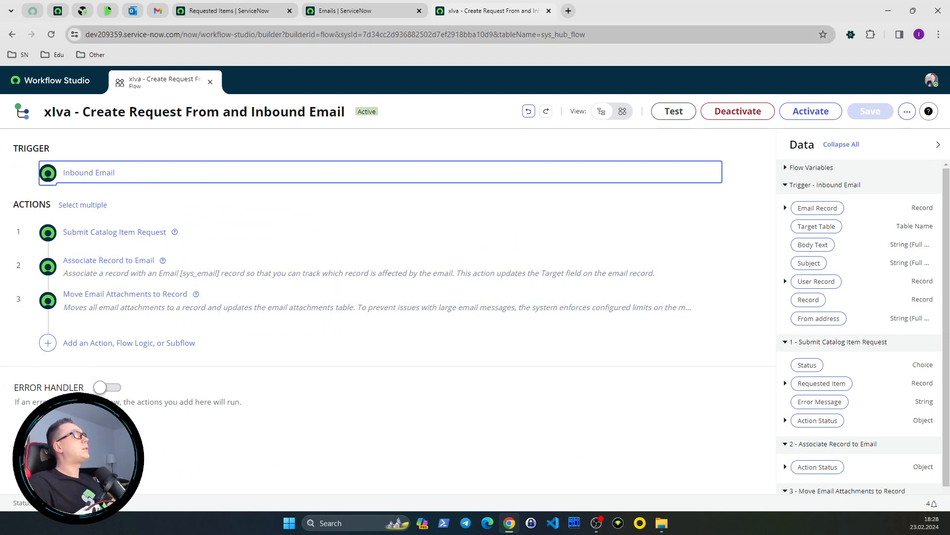
# - Refresh the Emails list and the Requested Items list to check for test message #3 and its request
pyautogui.click(330, 12)
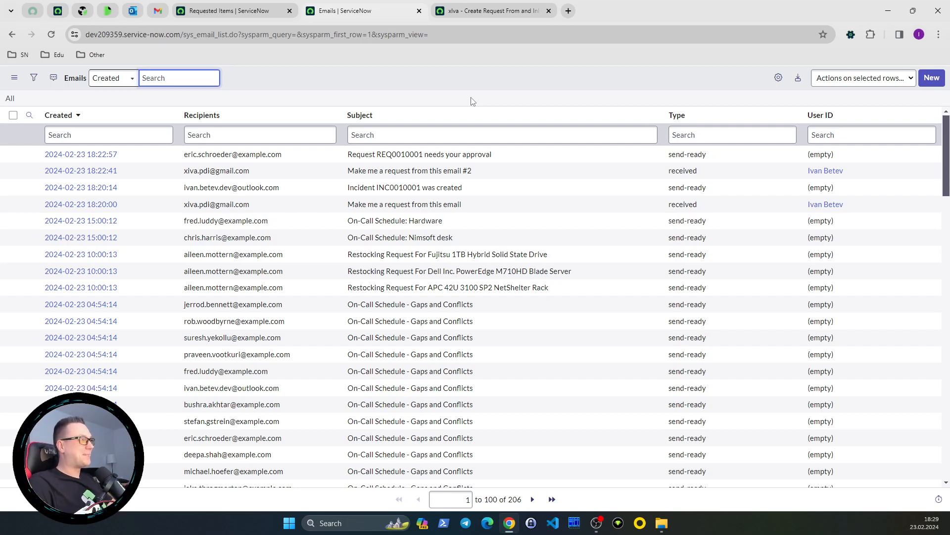
pyautogui.press('F5')
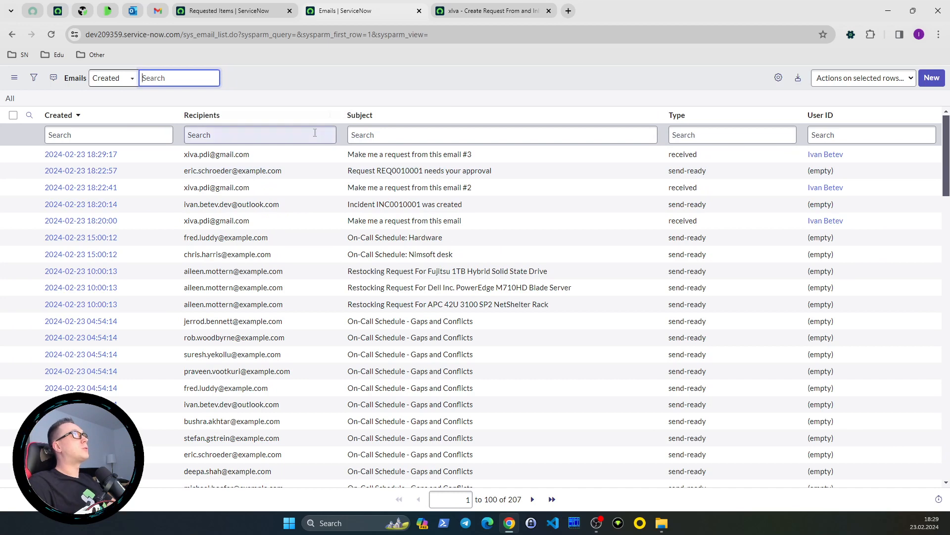
pyautogui.hotkey('ctrl', 'shift', 'Tab')
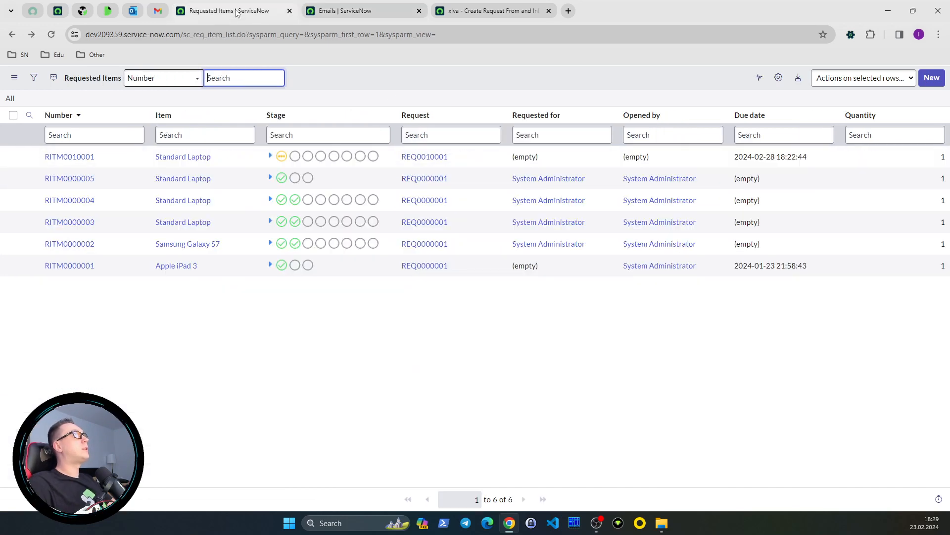
pyautogui.press('F5')
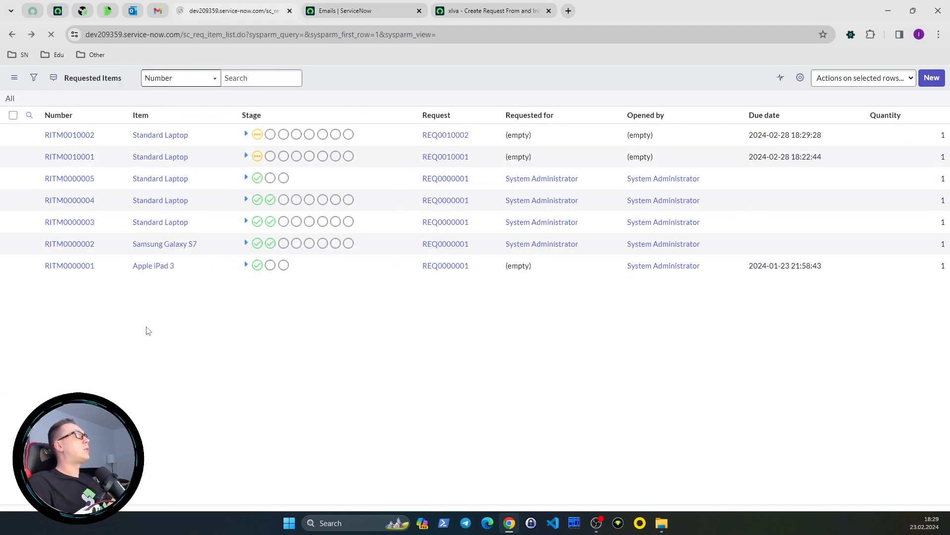
# - Open the newest Standard Laptop requested item, review its variables and activities, and reload the form
pyautogui.click(64, 157)
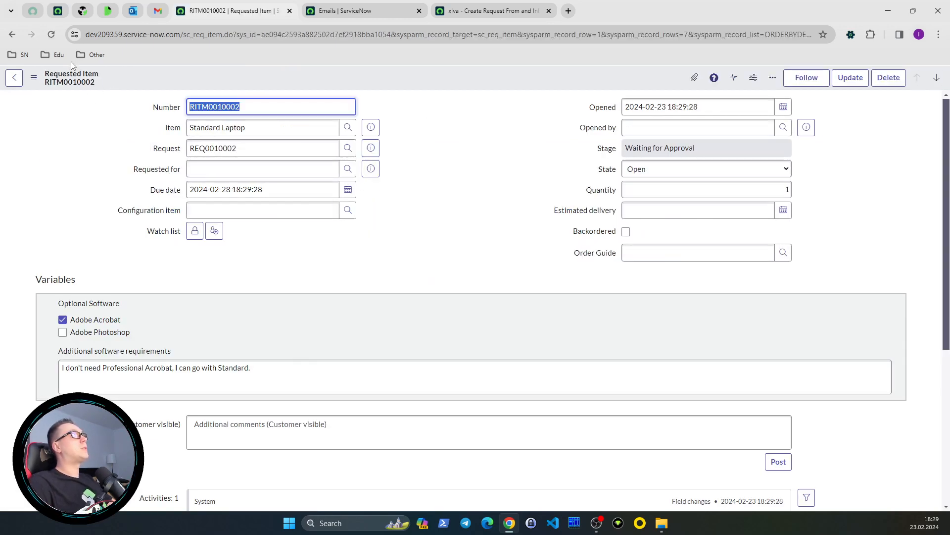
pyautogui.scroll(-5, 110, 238)
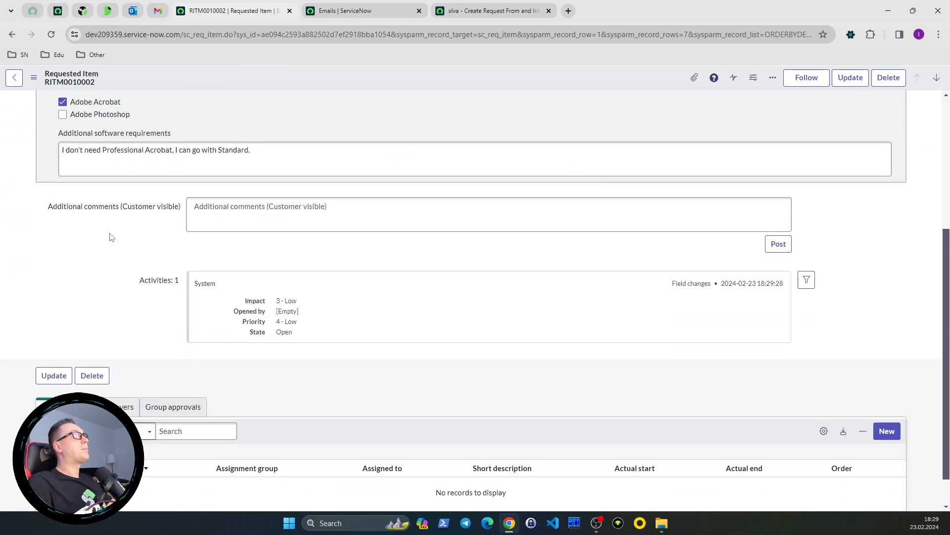
pyautogui.scroll(5, 111, 238)
pyautogui.rightClick(360, 77)
pyautogui.click(384, 256)
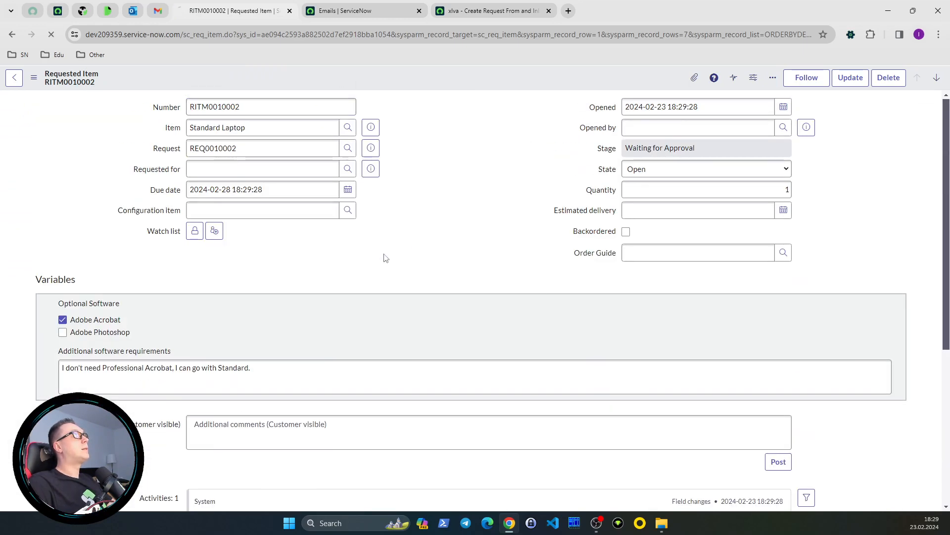
# - View the execution contexts of the inbound email flow, check their states, and close the list
pyautogui.click(483, 11)
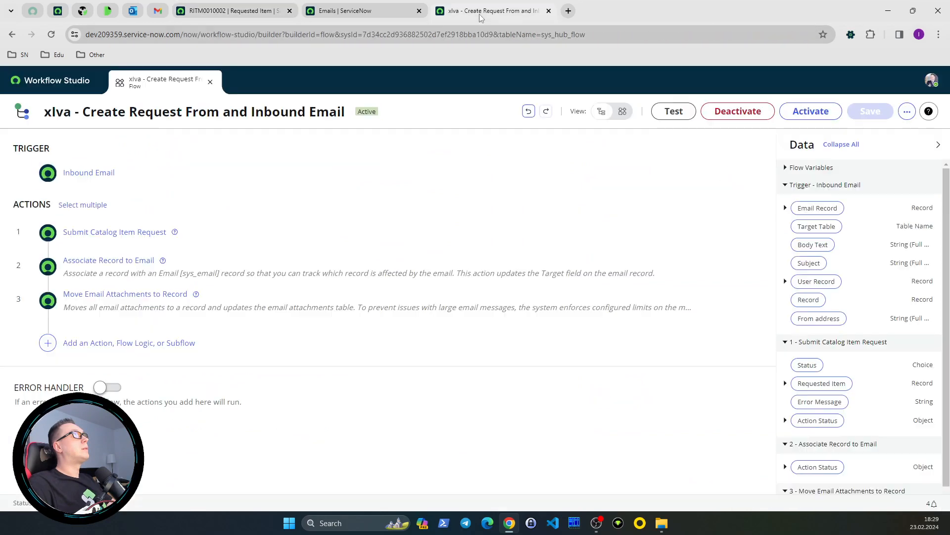
pyautogui.click(906, 111)
pyautogui.click(837, 165)
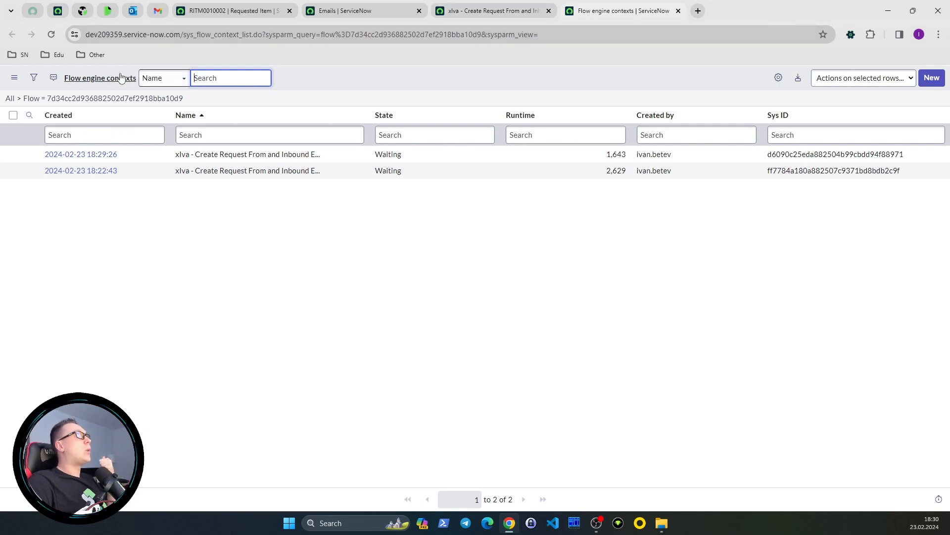
pyautogui.middleClick(605, 16)
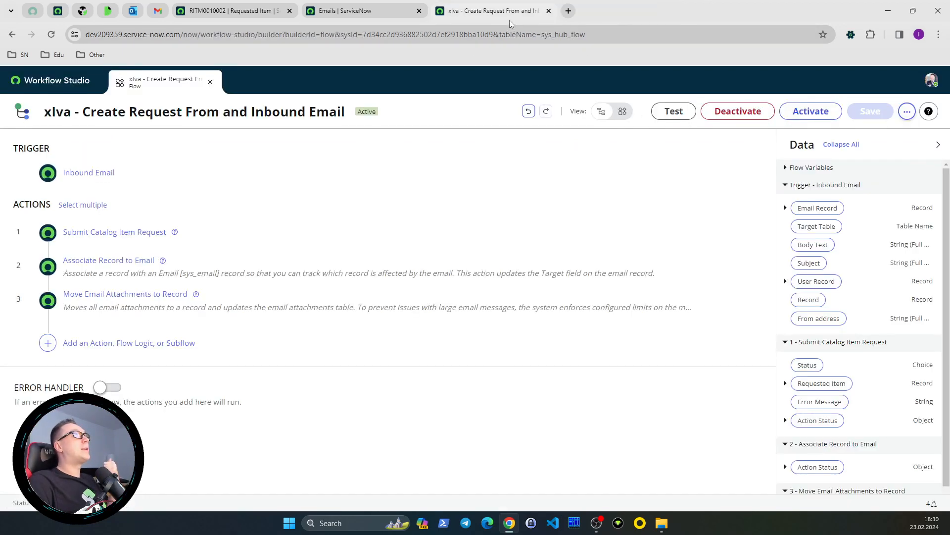
# - Disable Wait for Completion in the flow's Submit Catalog Item Request action, then save and activate the flow
pyautogui.click(194, 236)
pyautogui.scroll(-3, 118, 396)
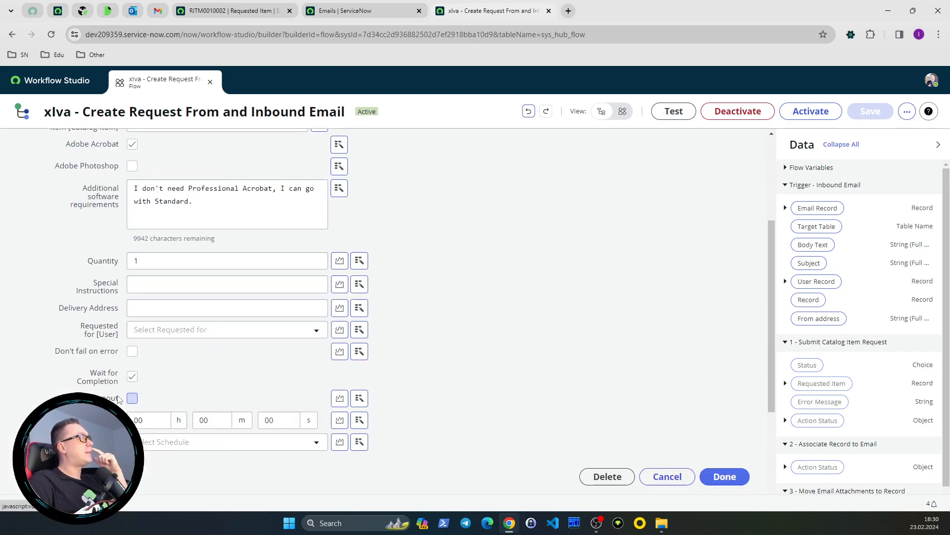
pyautogui.click(133, 377)
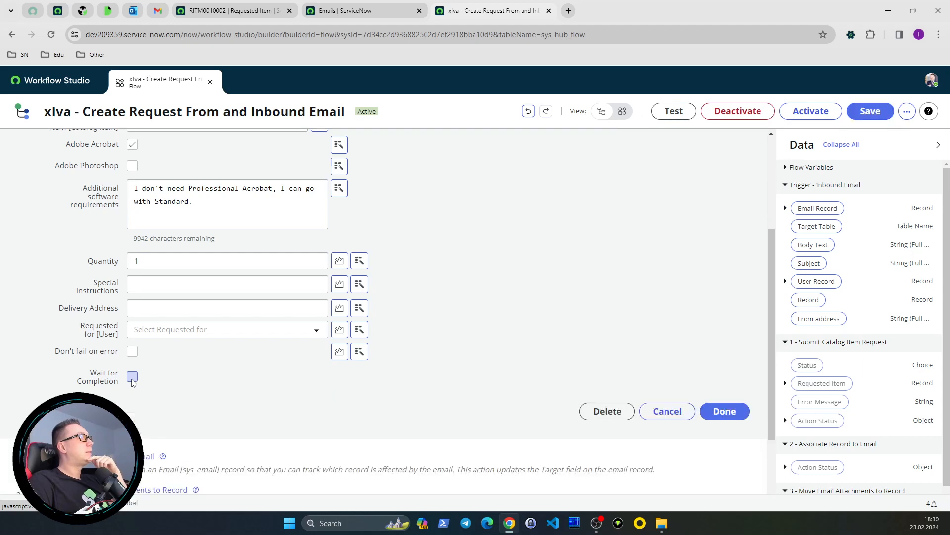
pyautogui.click(870, 114)
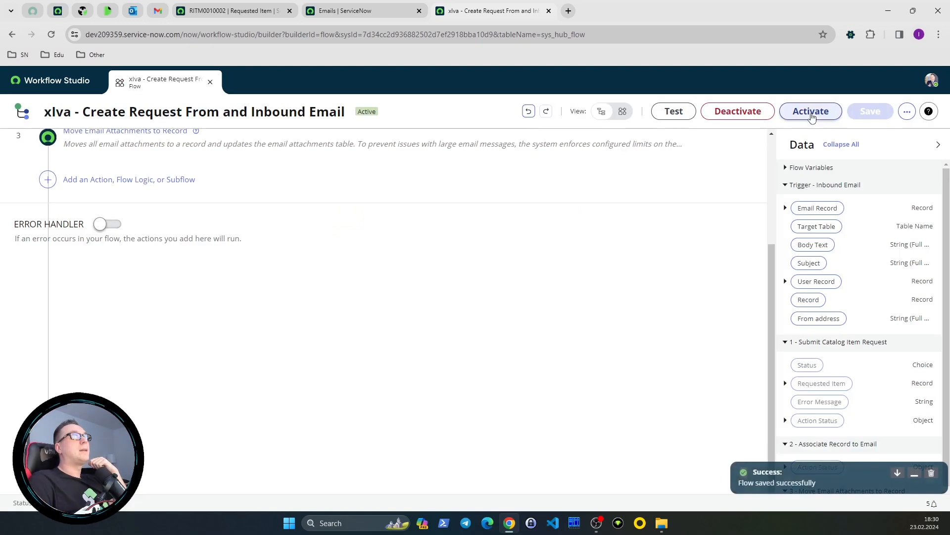
pyautogui.click(811, 112)
pyautogui.click(571, 255)
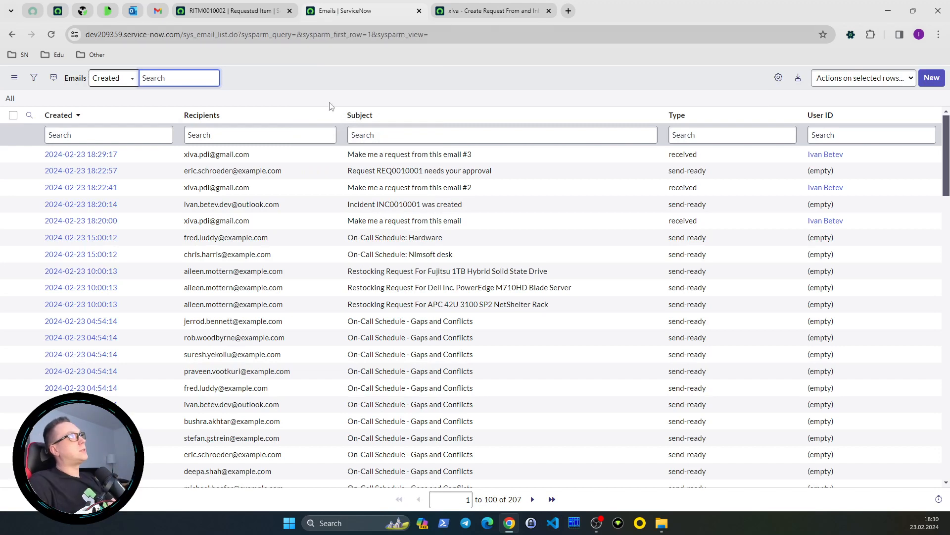
# - Reprocess the received email "Make me a request from this email #3" and return to the Requested Items list
pyautogui.click(71, 158)
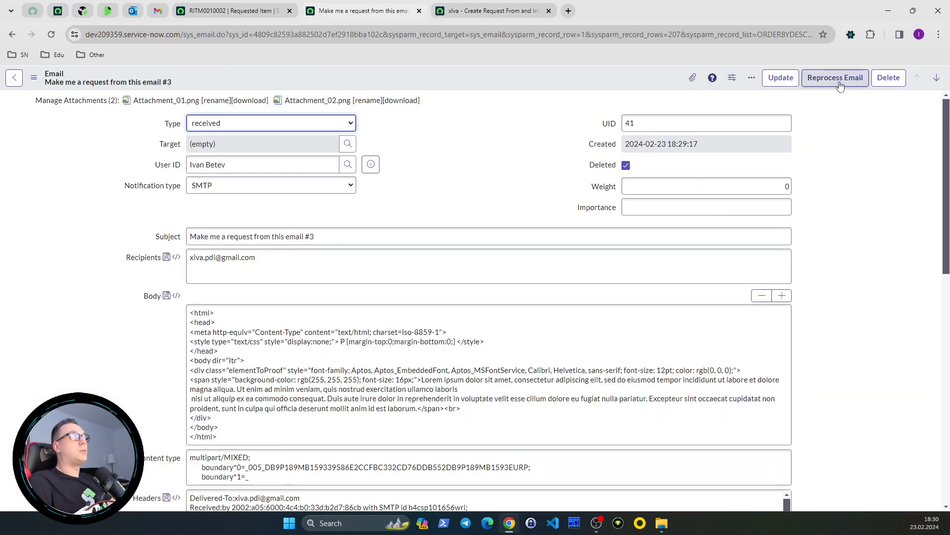
pyautogui.click(839, 83)
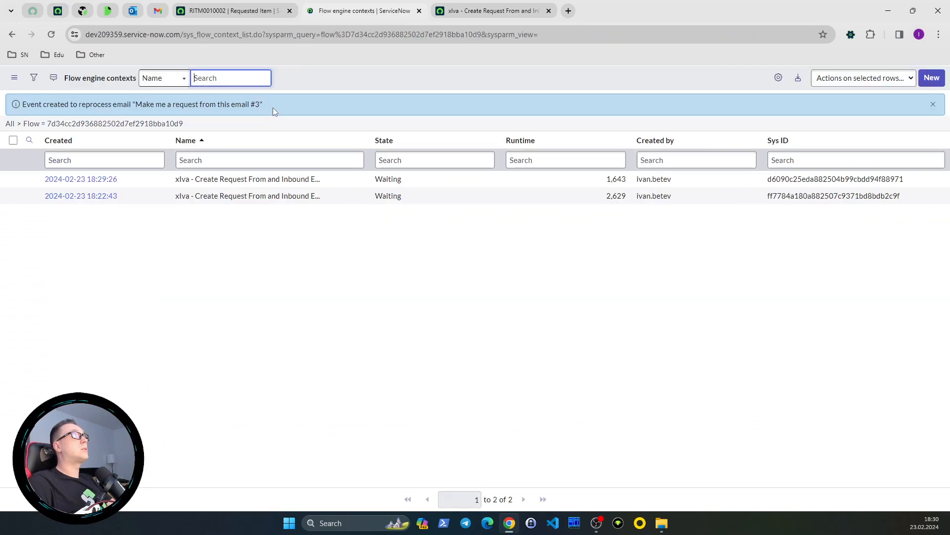
pyautogui.click(230, 10)
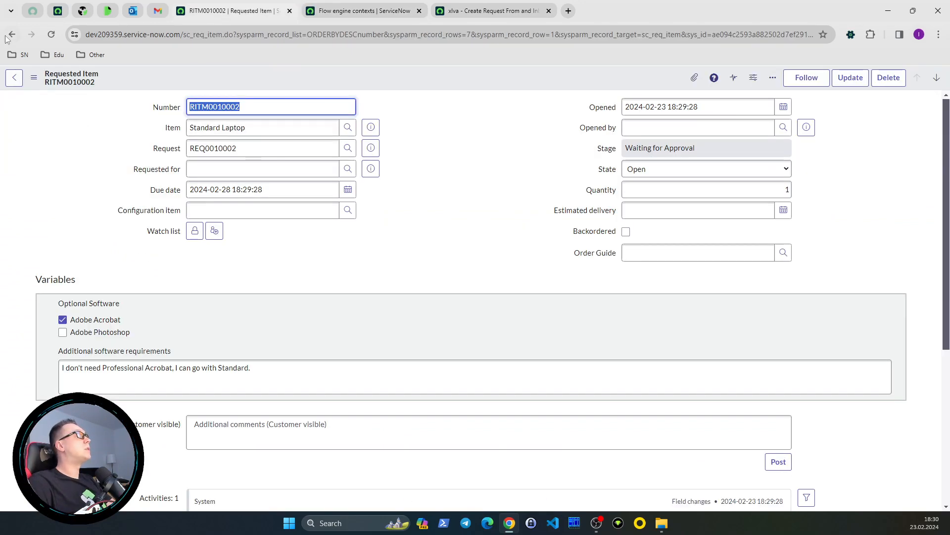
pyautogui.press('F5')
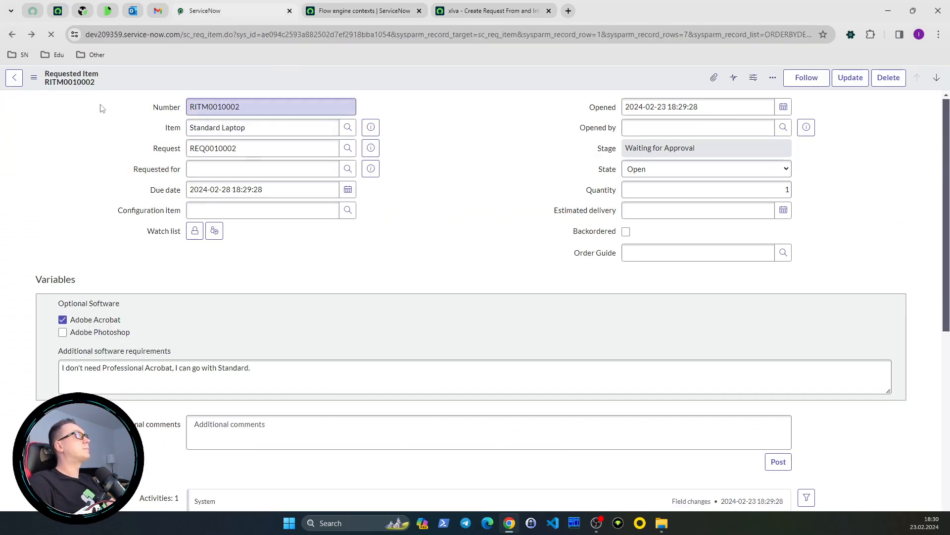
pyautogui.click(12, 35)
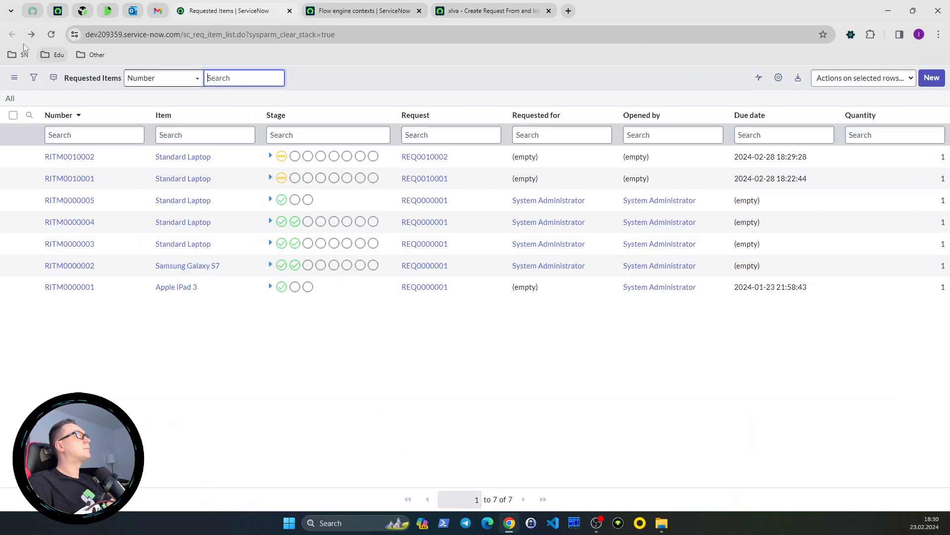
# - Check and close the flow engine contexts list, then reload the Requested Items list to look for a new request
pyautogui.click(398, 14)
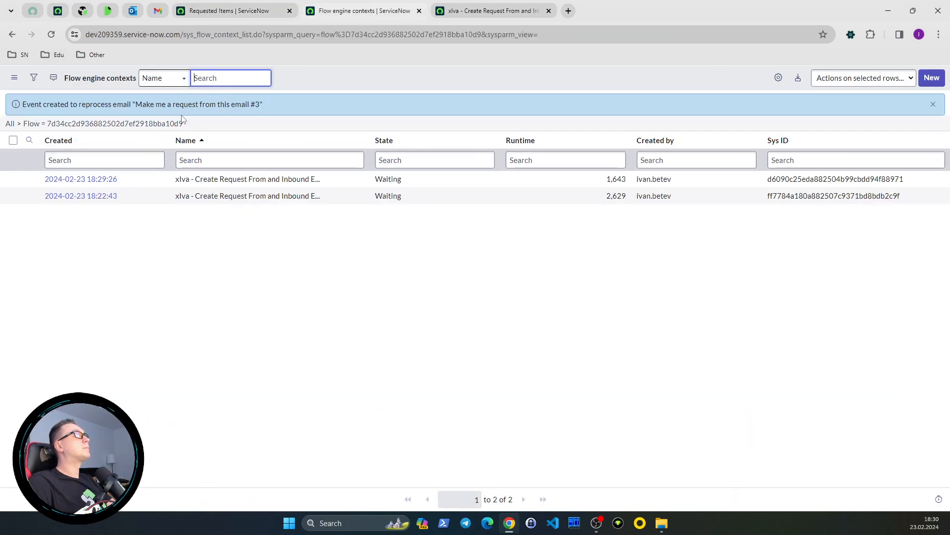
pyautogui.click(475, 11)
pyautogui.click(366, 11)
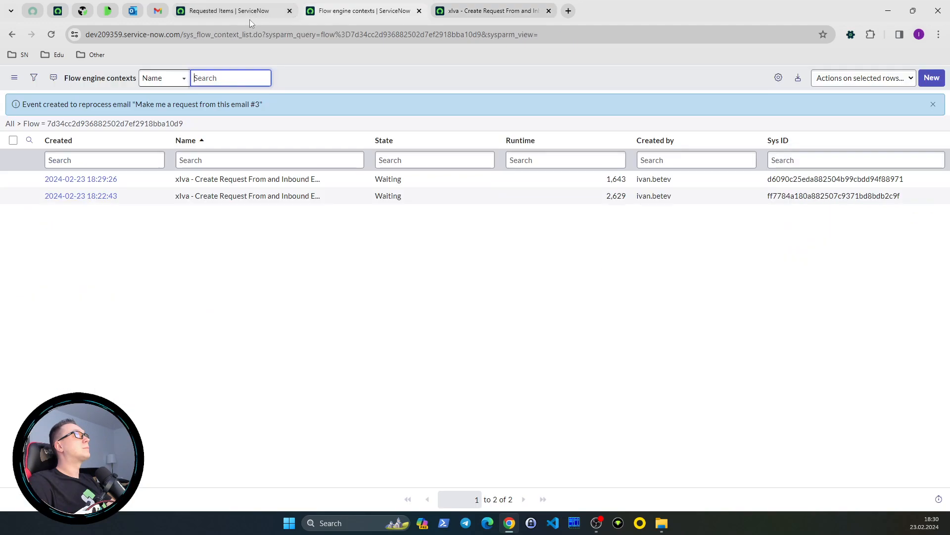
pyautogui.middleClick(348, 13)
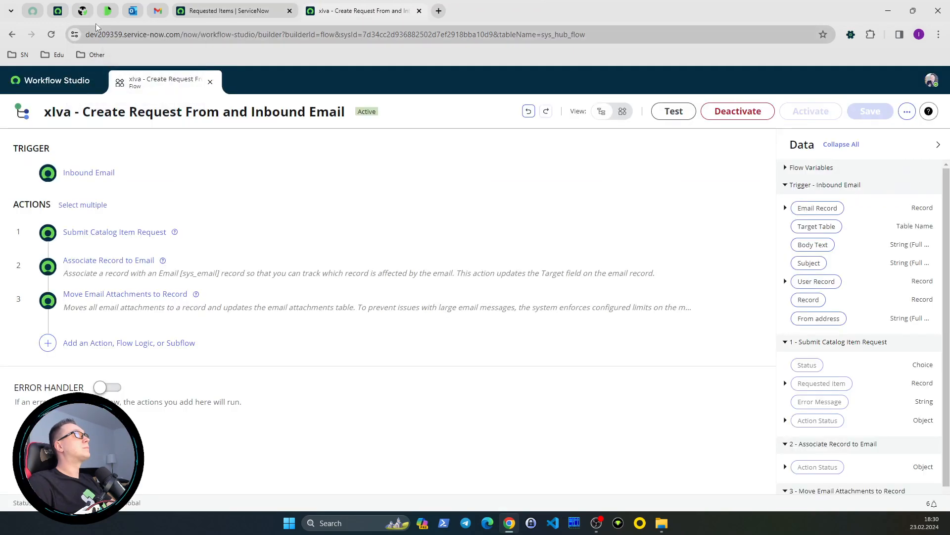
pyautogui.click(83, 11)
pyautogui.click(236, 11)
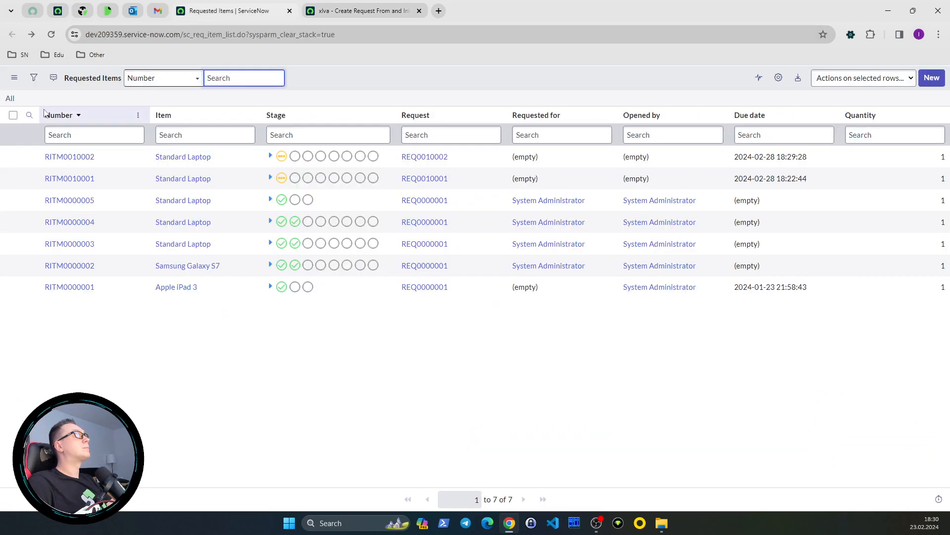
pyautogui.click(10, 98)
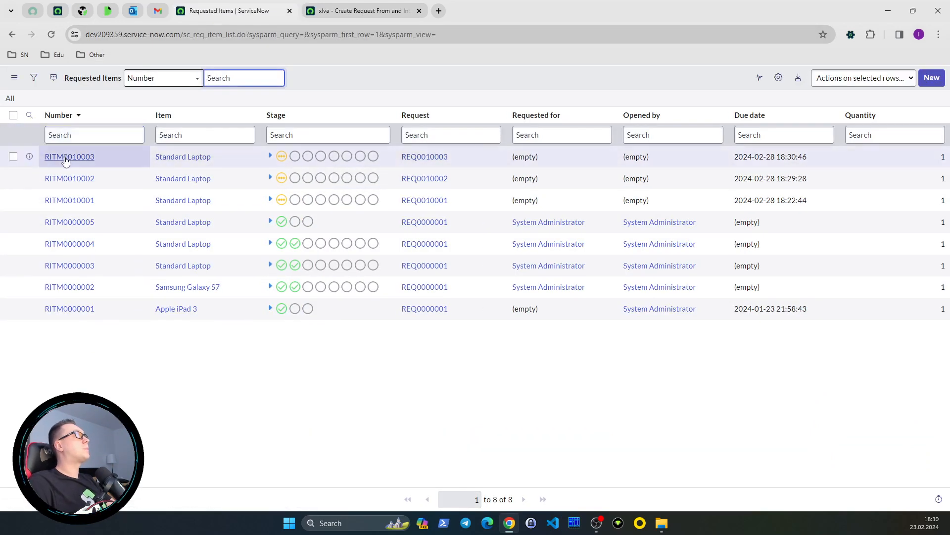
# - Open the newest Standard Laptop requested item and examine its attachments, variables, activities and related lists, reloading the form once
pyautogui.click(64, 157)
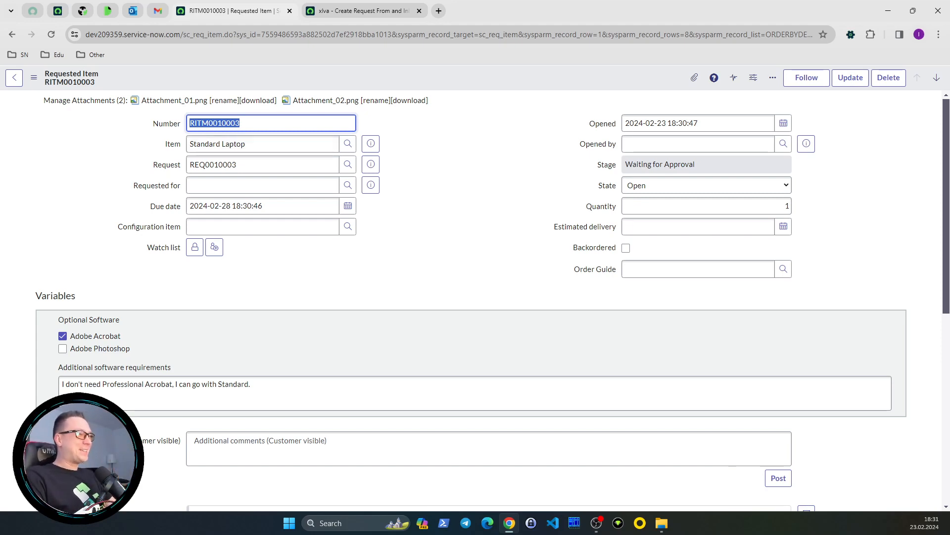
pyautogui.scroll(-2, 424, 244)
pyautogui.scroll(-6, 425, 244)
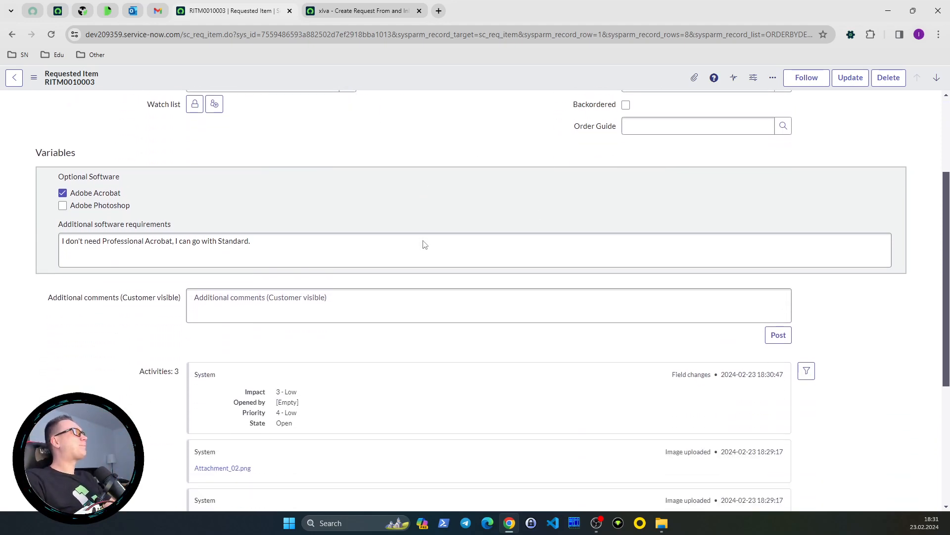
pyautogui.scroll(1, 424, 245)
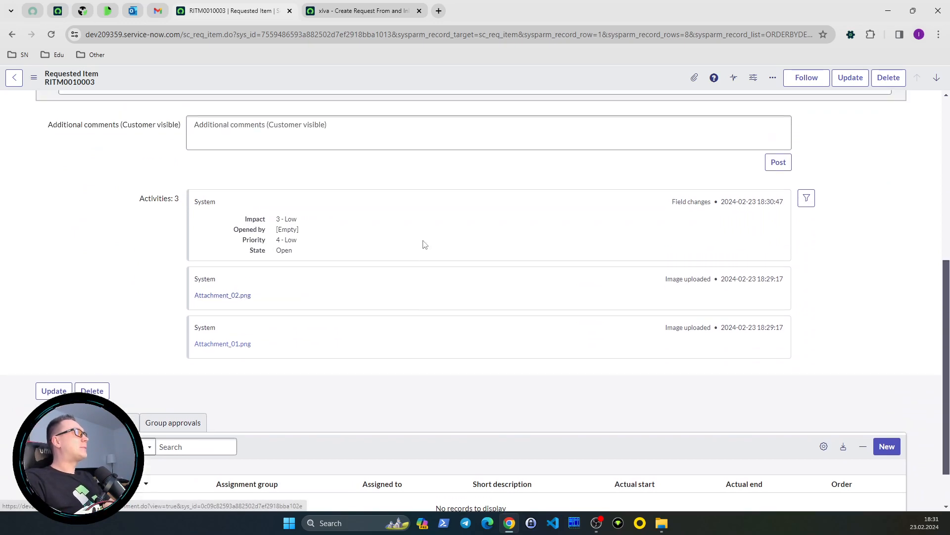
pyautogui.scroll(6, 423, 244)
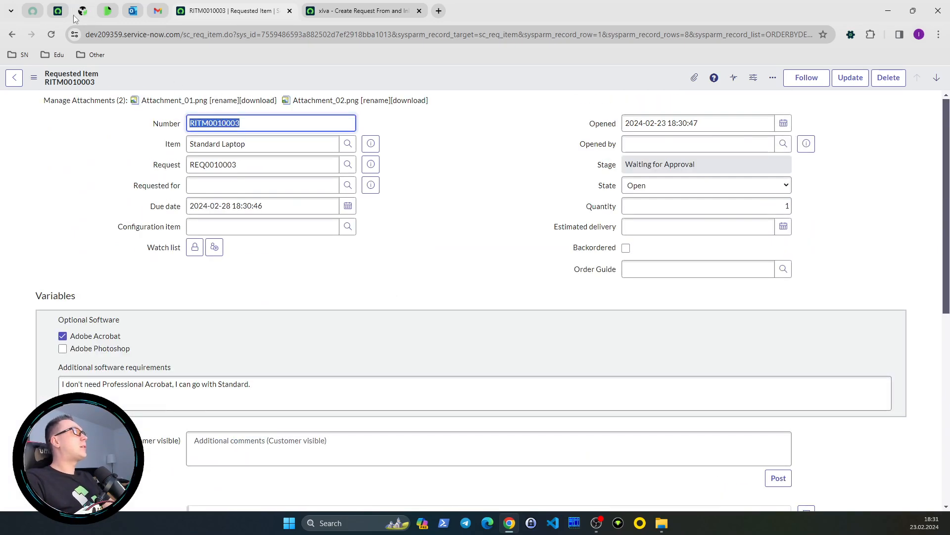
pyautogui.scroll(-7, 84, 361)
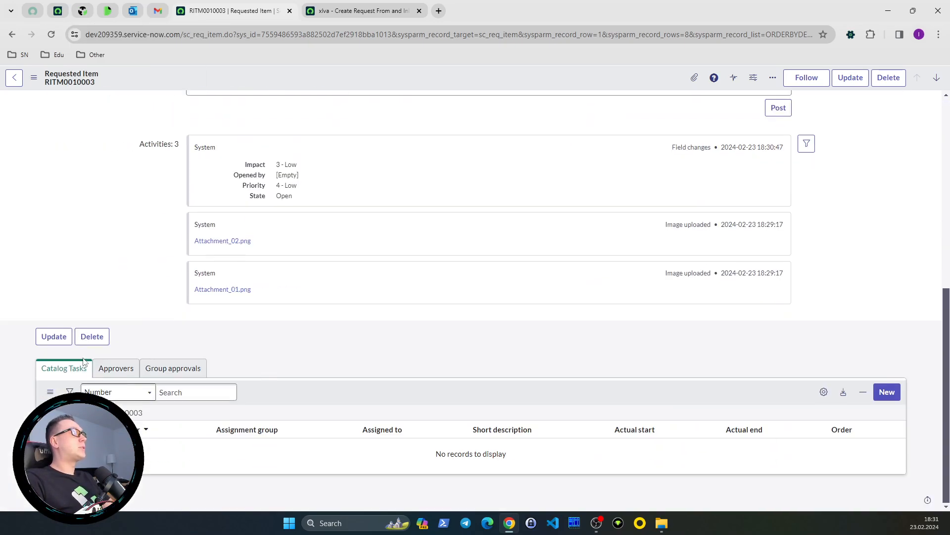
pyautogui.scroll(4, 85, 361)
pyautogui.rightClick(431, 82)
pyautogui.click(452, 256)
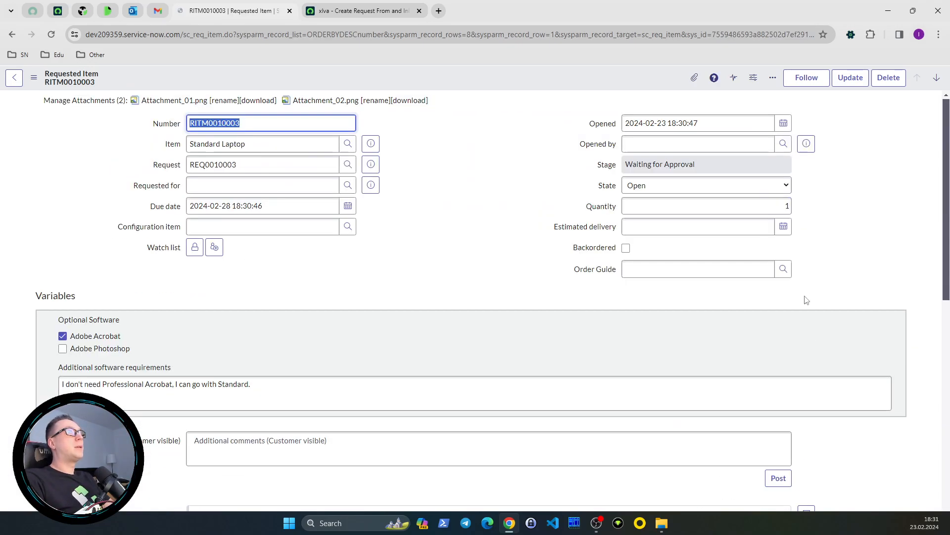
pyautogui.scroll(-8, 836, 347)
pyautogui.scroll(5, 854, 379)
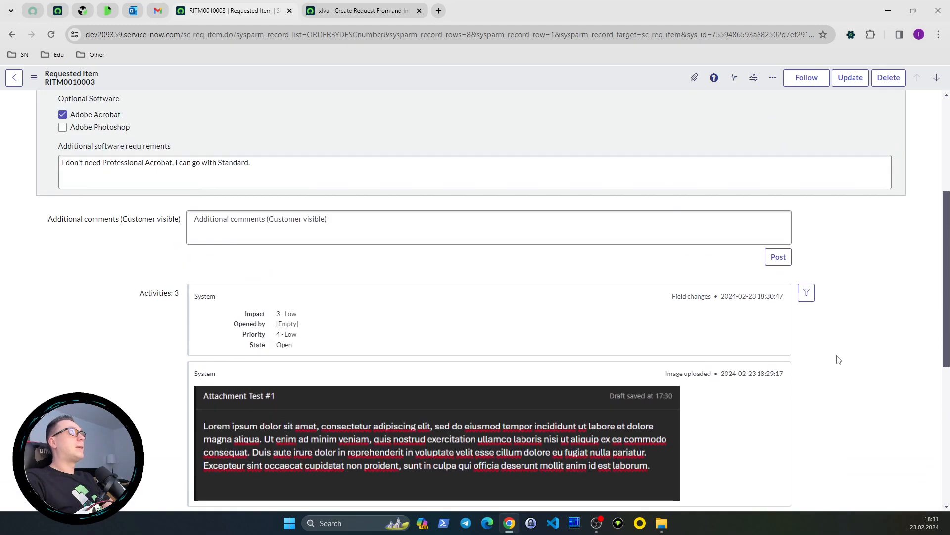
# - Add Emails - correspondence and Emails - autogenerated to the fields available in the requested item's activity stream and save the configuration
pyautogui.click(808, 292)
pyautogui.scroll(-2, 812, 346)
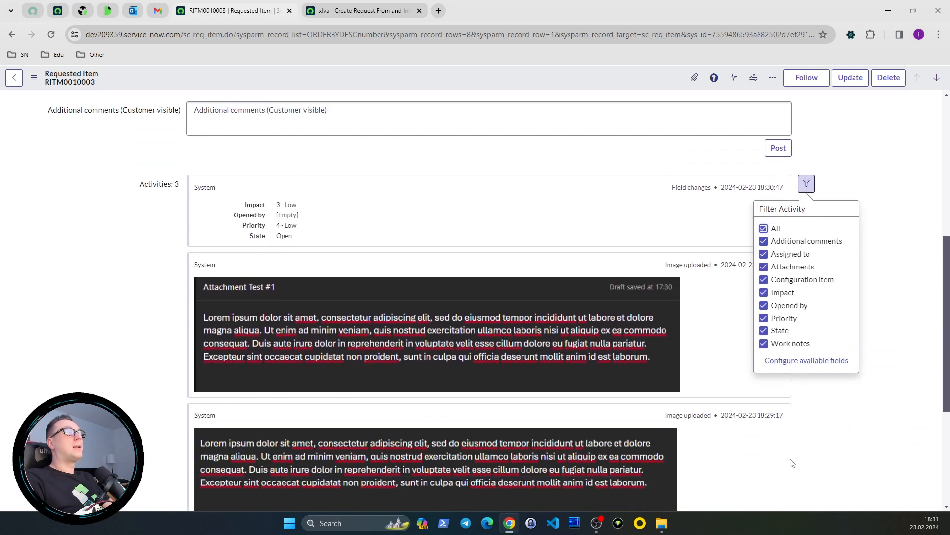
pyautogui.click(822, 362)
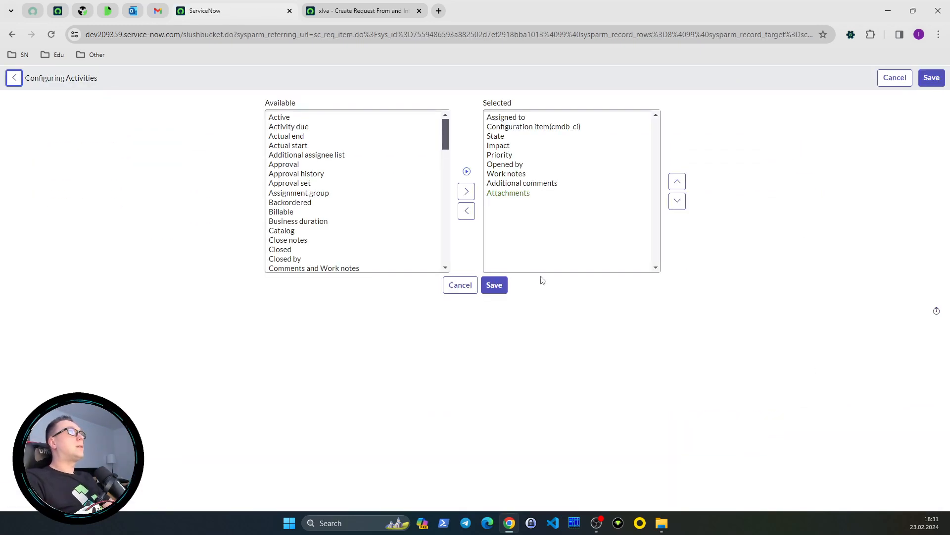
pyautogui.click(299, 269)
pyautogui.hotkey('ctrl', 'a')
pyautogui.scroll(-15, 335, 212)
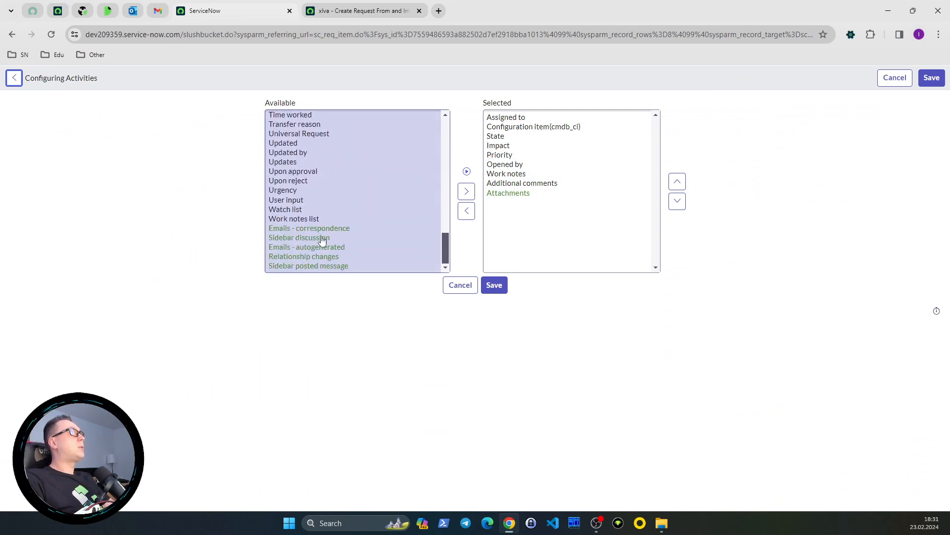
pyautogui.click(322, 229)
pyautogui.keyDown('ctrl'); pyautogui.click(322, 248); pyautogui.keyUp('ctrl')
pyautogui.click(465, 197)
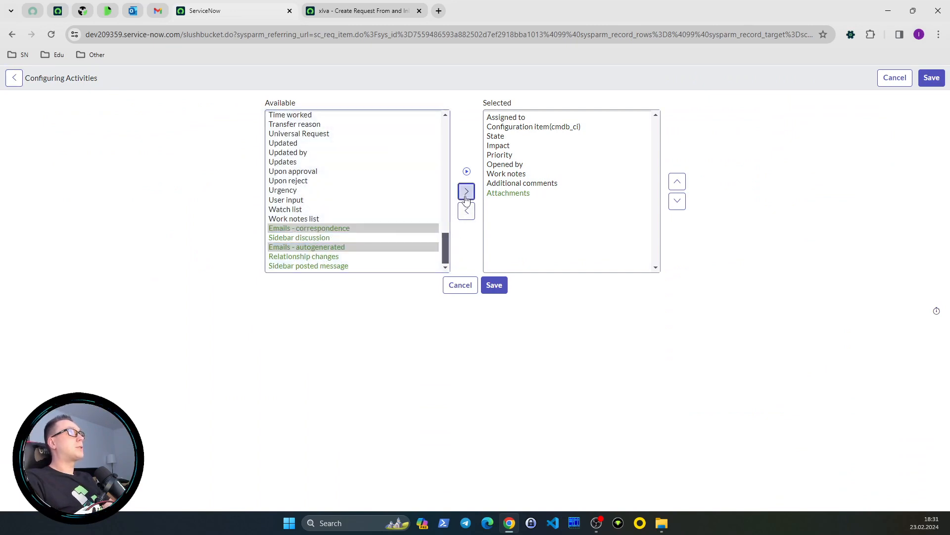
pyautogui.click(494, 285)
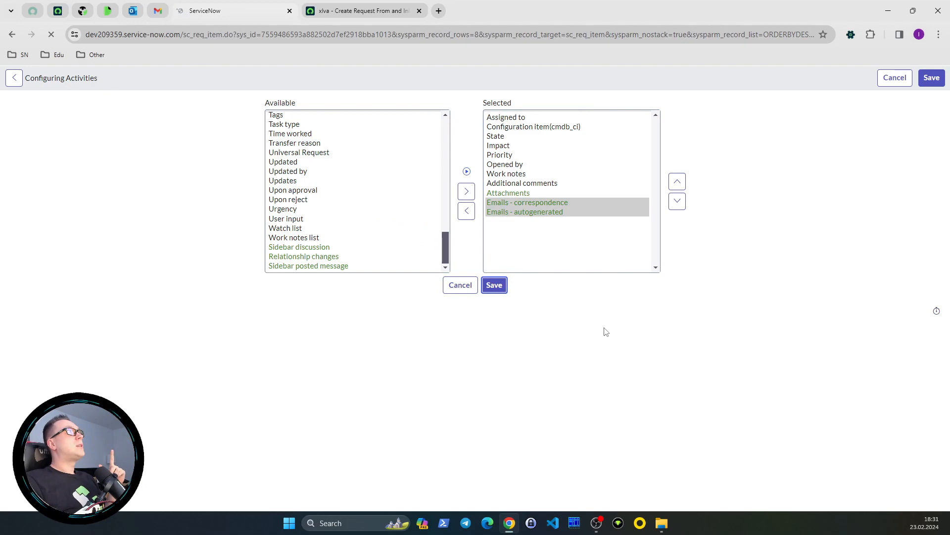
# - Review the requested item's variables and activities, checking the uploaded images and the received email entry
pyautogui.scroll(-2, 589, 305)
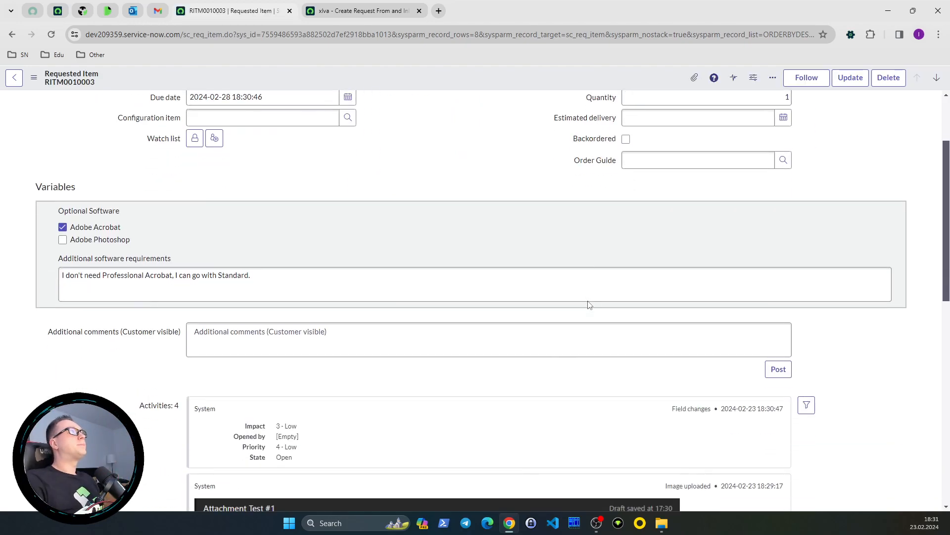
pyautogui.scroll(-8, 589, 304)
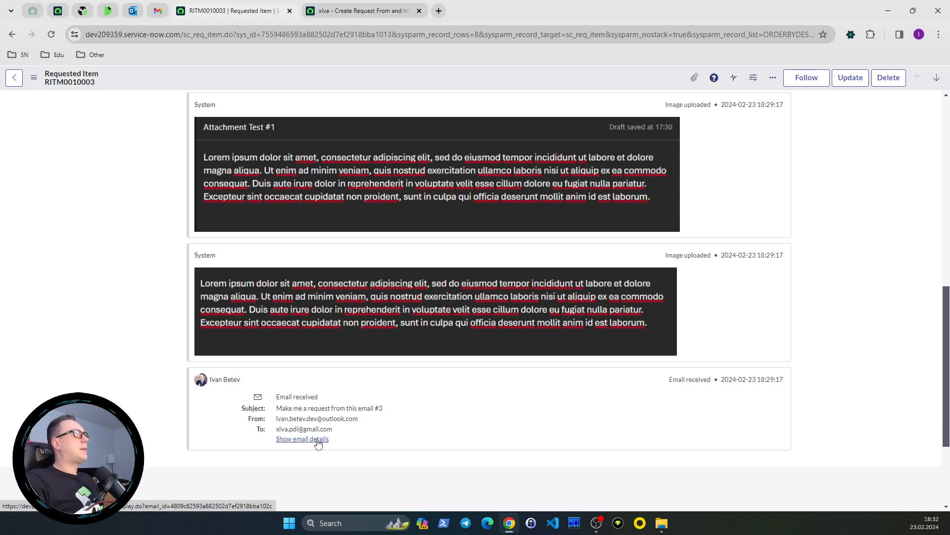
pyautogui.scroll(2, 403, 393)
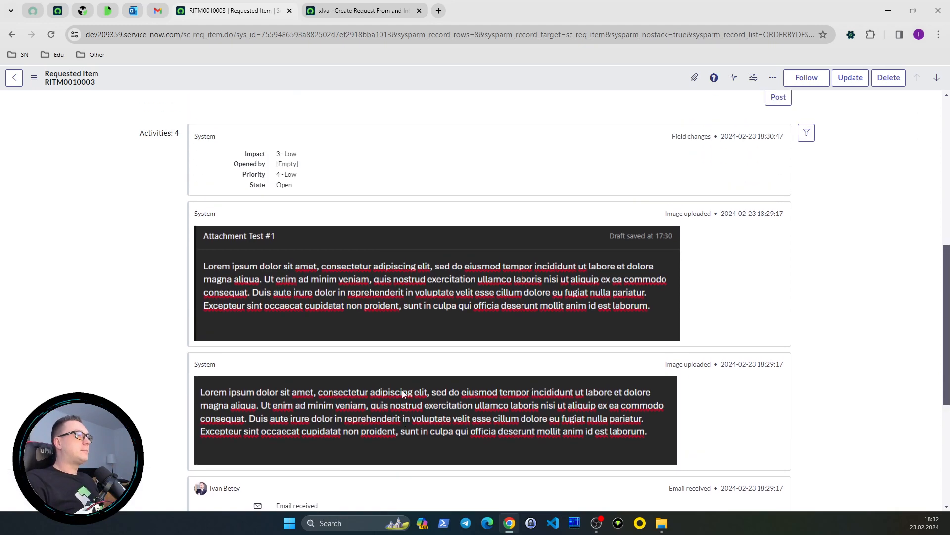
pyautogui.scroll(6, 404, 394)
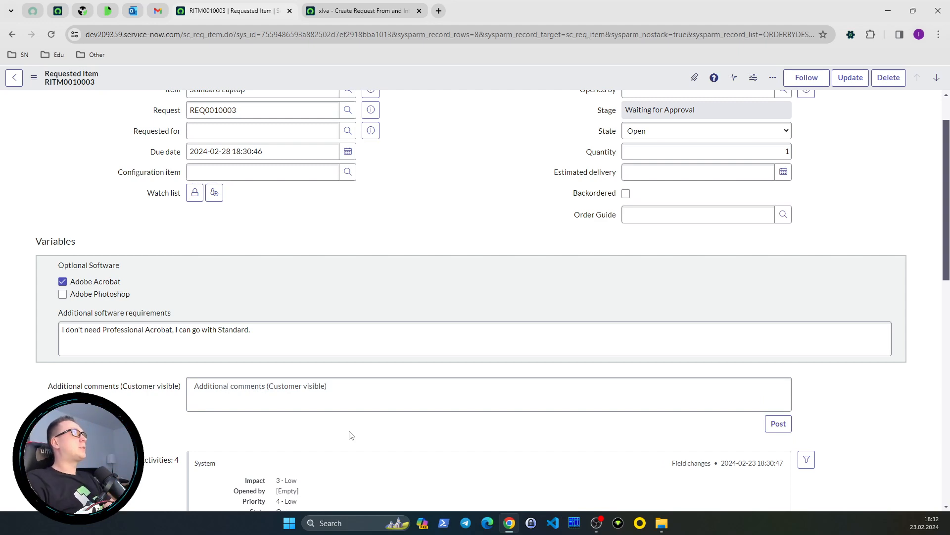
pyautogui.scroll(-6, 349, 434)
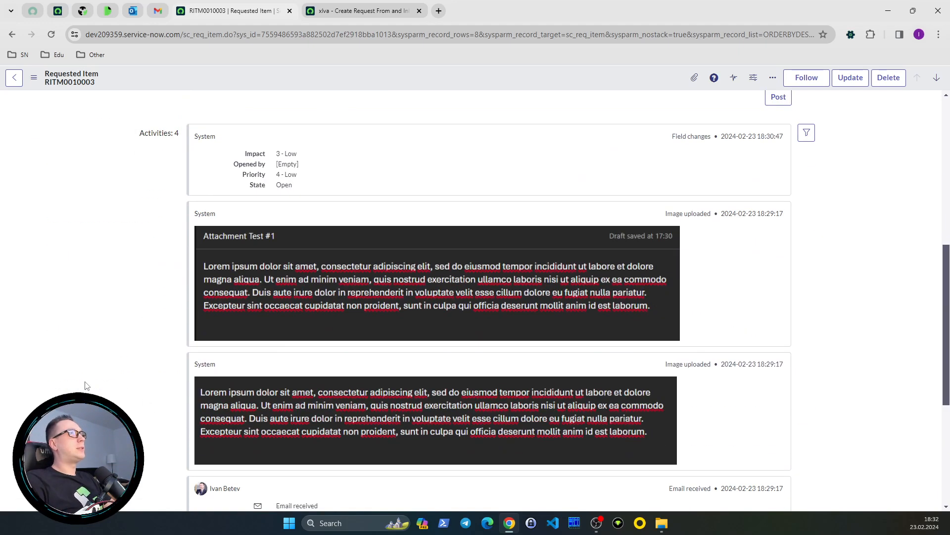
pyautogui.scroll(-2, 85, 385)
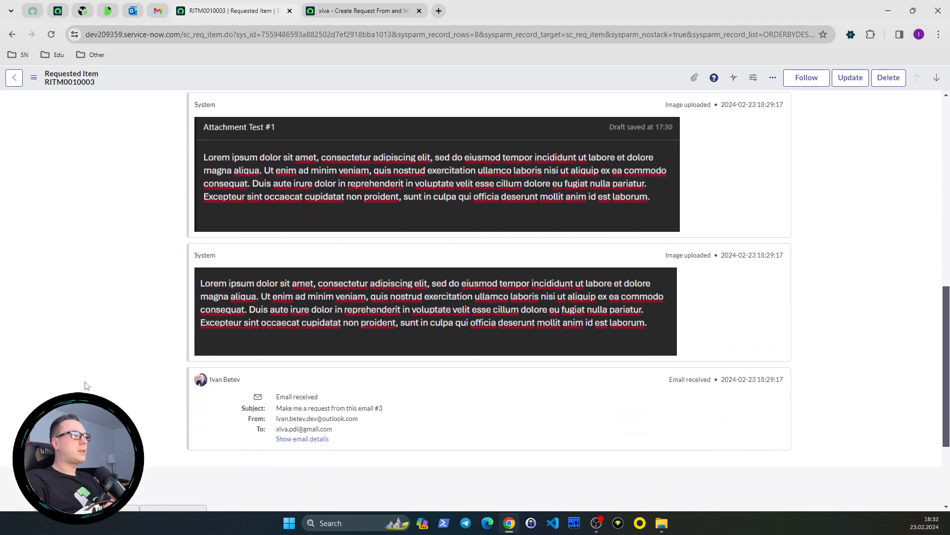